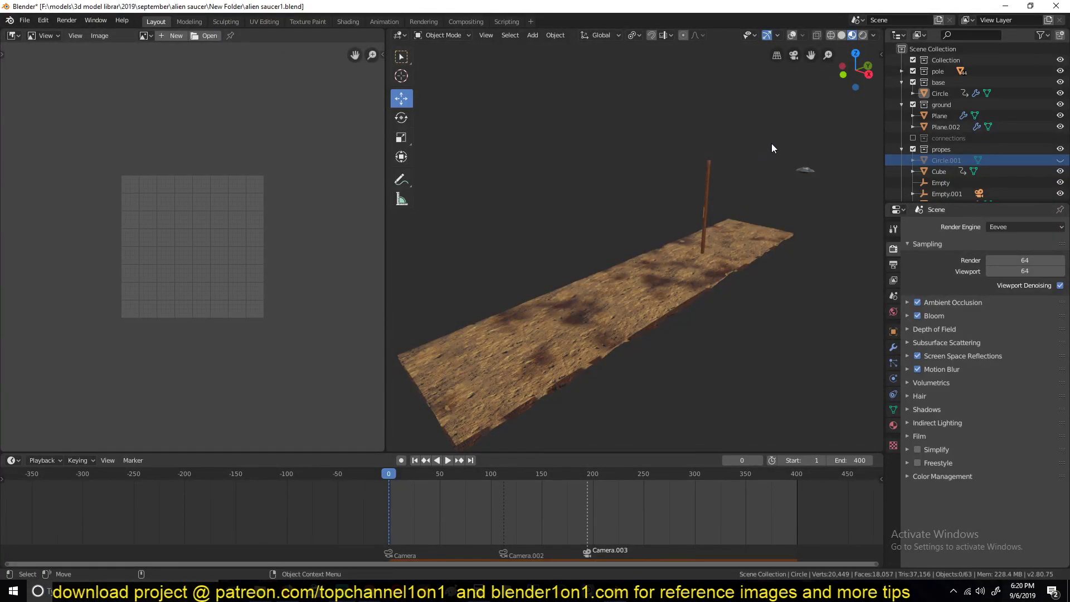
Step: Play the animation while orbiting around the plank, pole and ground from several angles
middle_drag(771, 148, 642, 179)
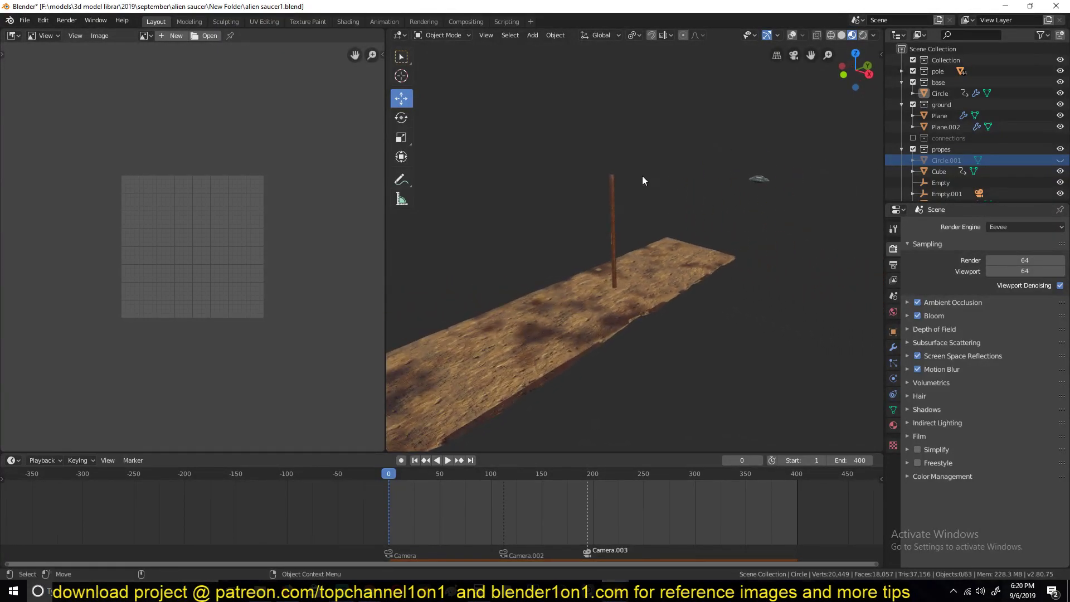
key(space)
middle_drag(643, 219, 805, 146)
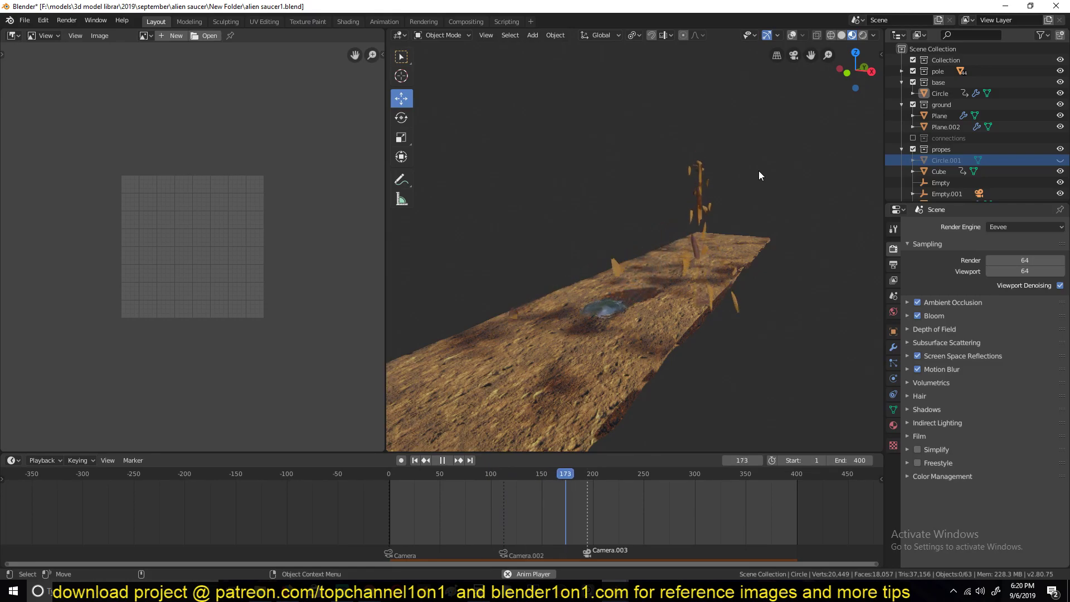
middle_drag(683, 209, 530, 352)
middle_drag(617, 321, 473, 259)
middle_drag(682, 256, 713, 253)
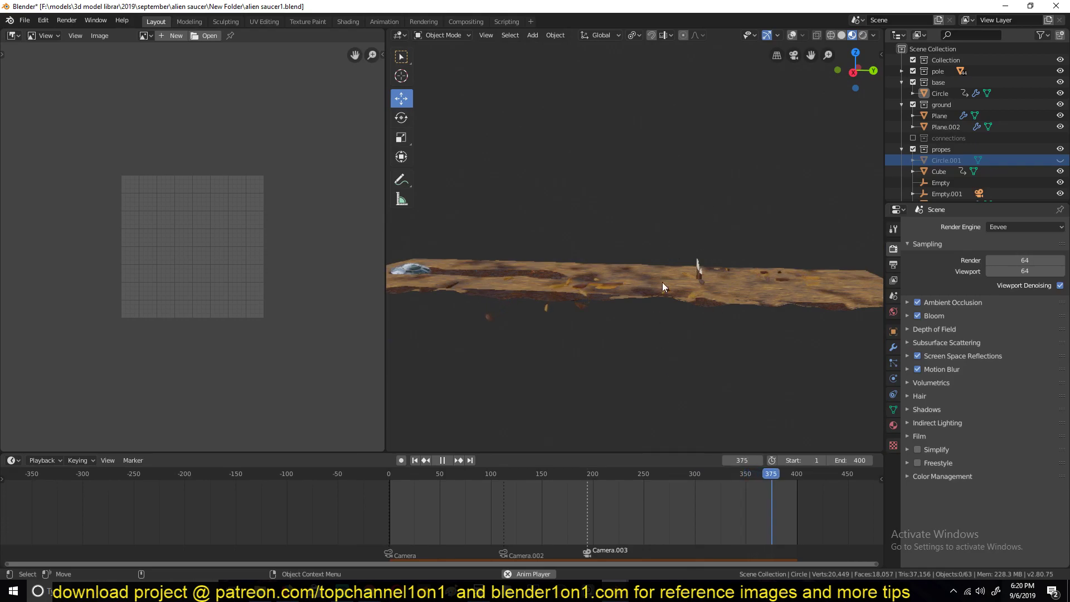
middle_drag(662, 282, 809, 196)
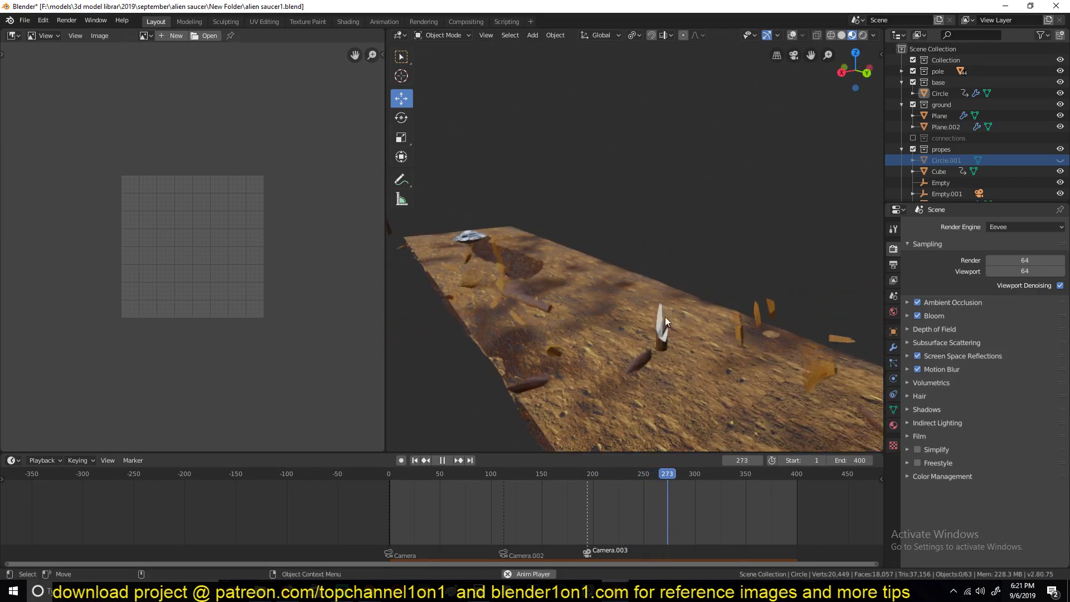
middle_drag(671, 318, 728, 302)
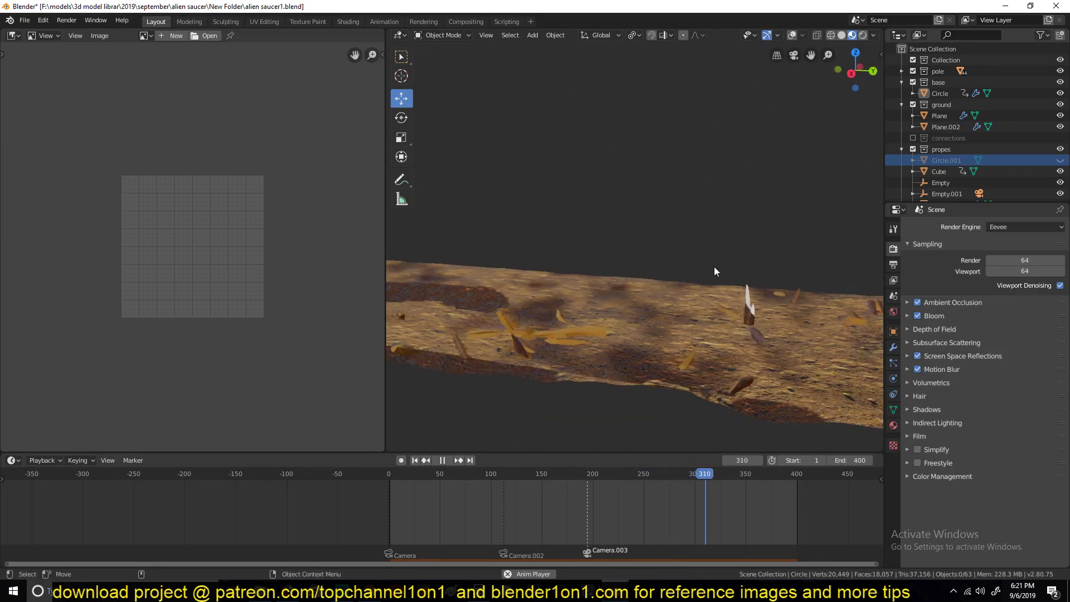
middle_drag(743, 255, 714, 241)
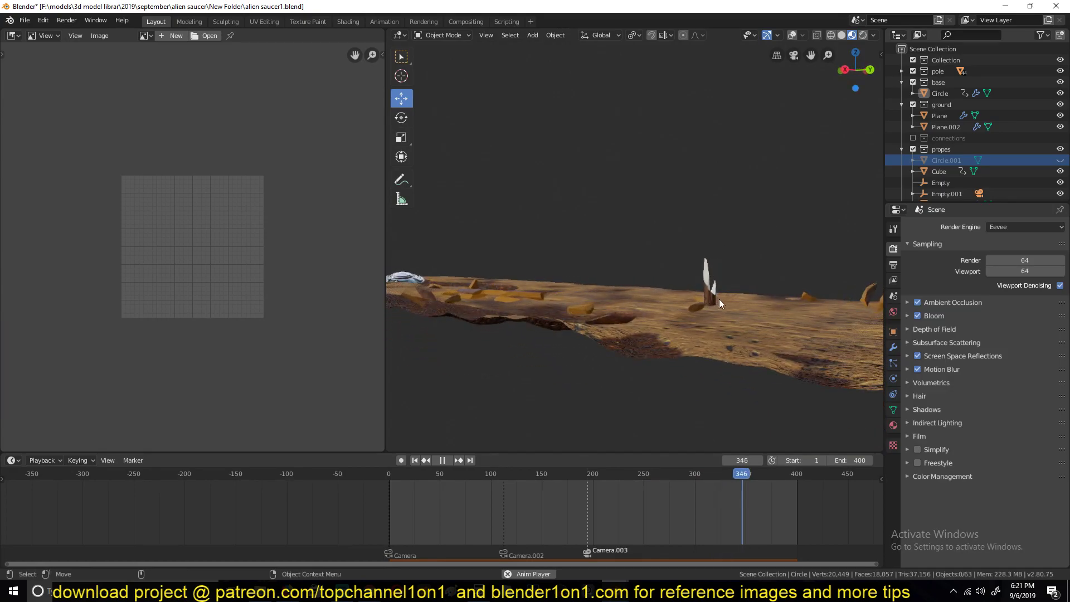
middle_drag(719, 298, 824, 302)
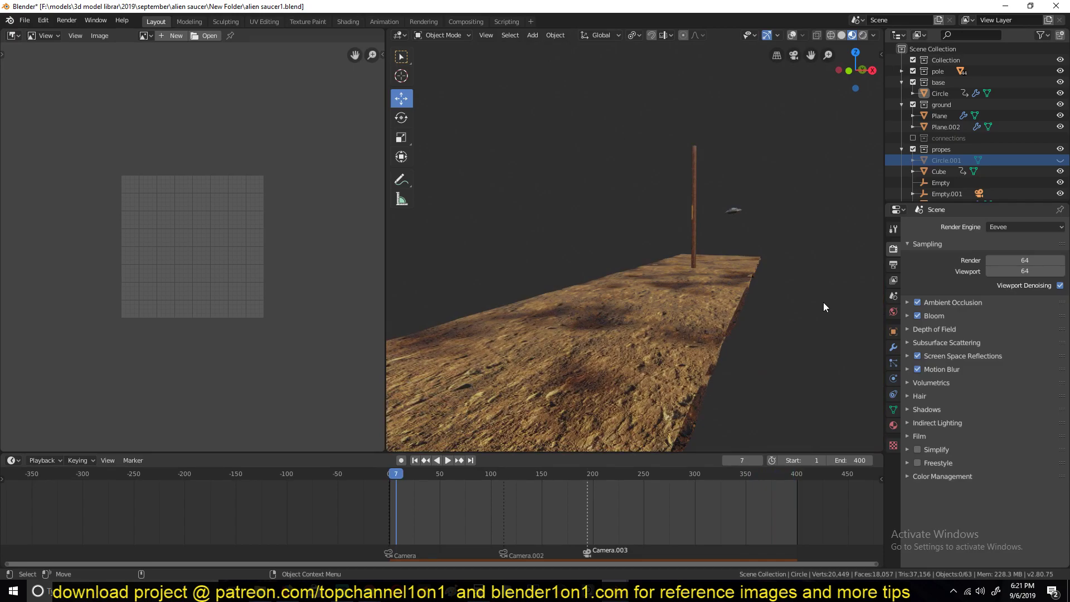
Step: View through the camera in Rendered shading and stop playback at frame 236
key(KP_0)
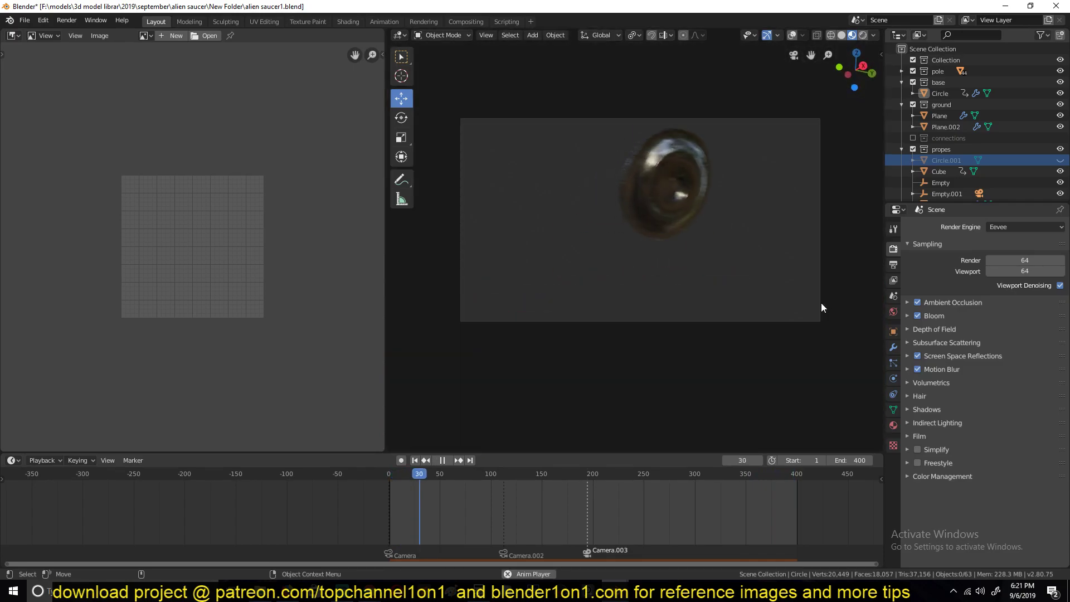
key(space)
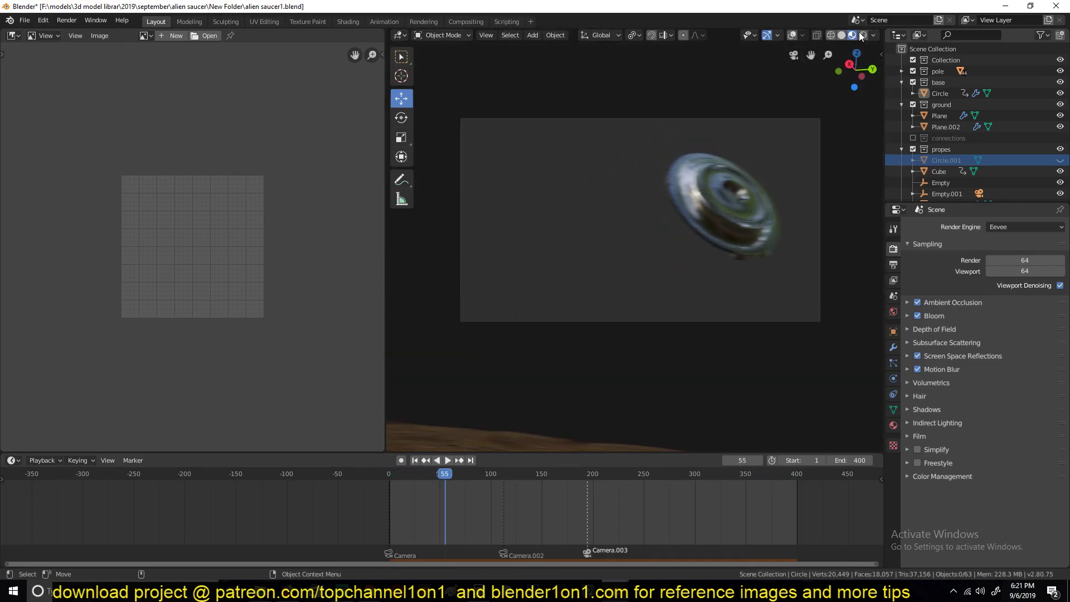
click(862, 36)
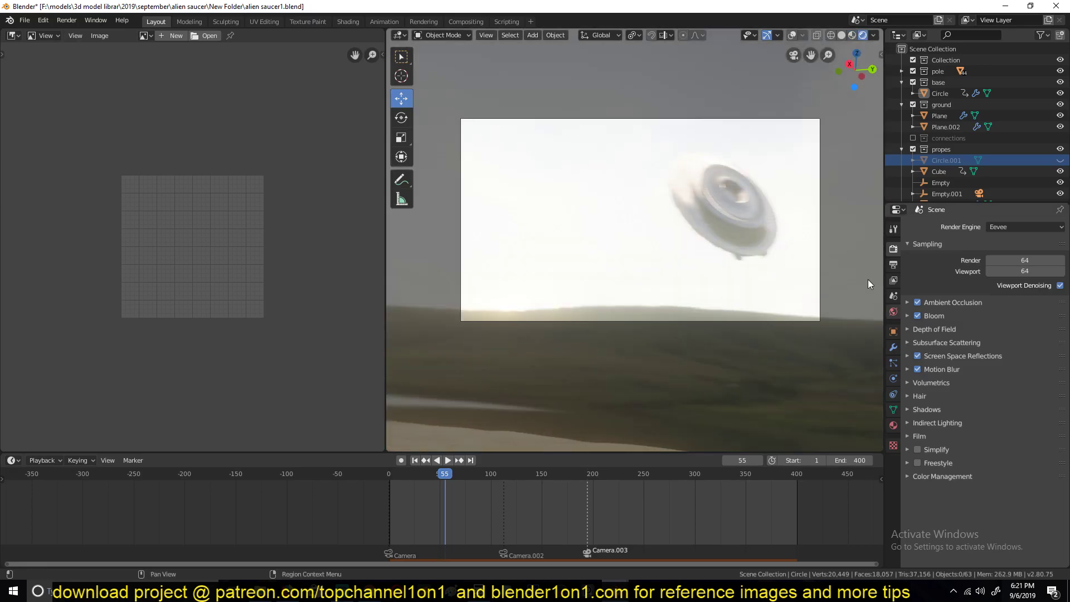
key(space)
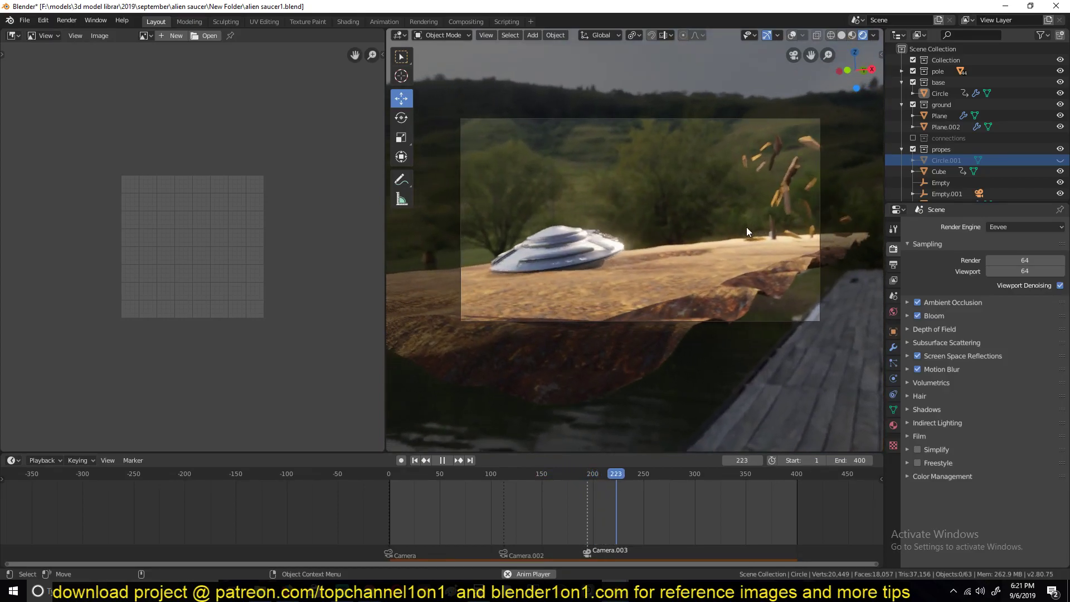
key(space)
drag(862, 51, 677, 220)
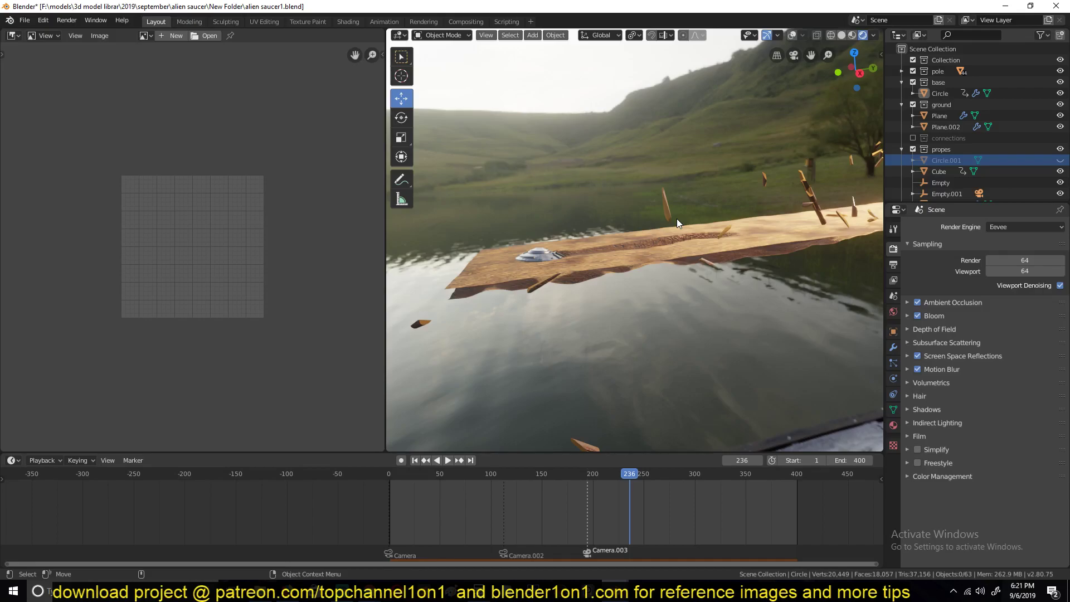
Step: Select the Plane and Sun objects, then enable viewport overlays to show wireframes
middle_drag(676, 218, 714, 251)
click(704, 235)
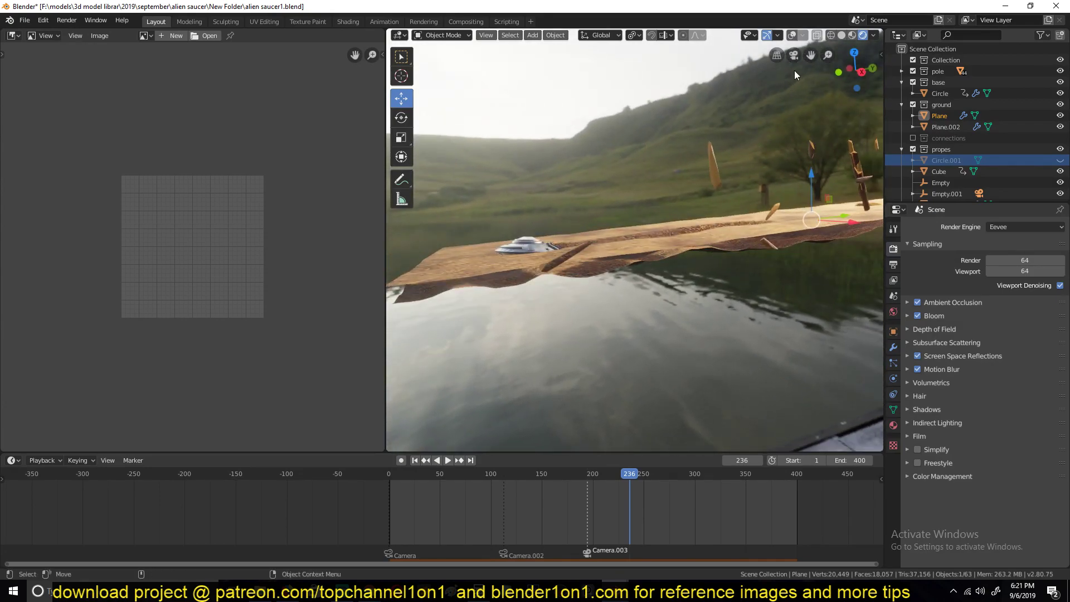
click(788, 38)
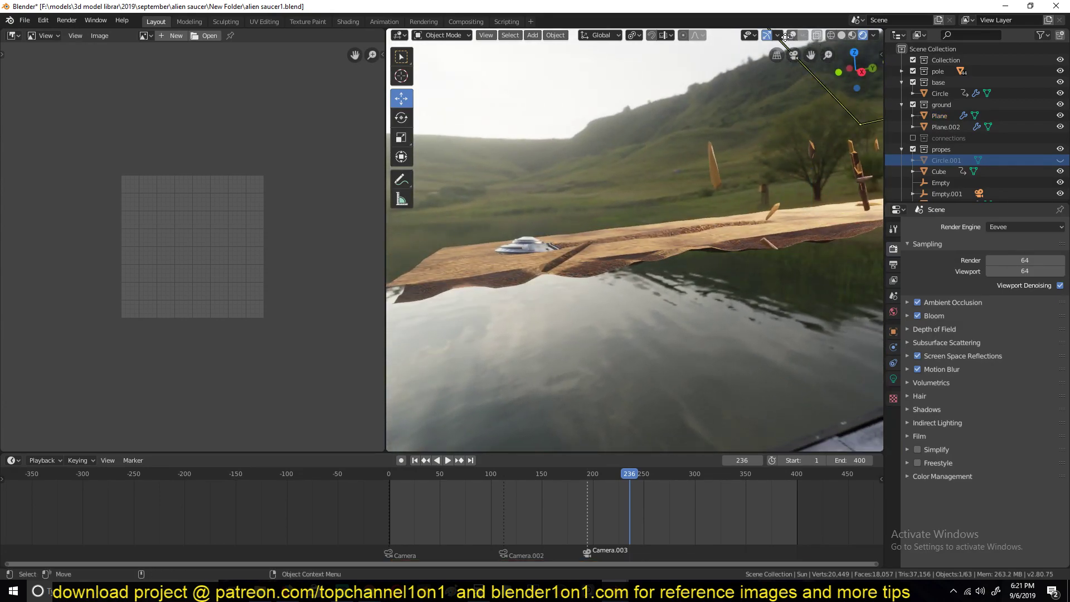
click(791, 35)
Step: Select Plane.002, Plane.001 and Plane, inspect the ground mesh, then glance at the browser
middle_drag(780, 112, 642, 230)
click(642, 229)
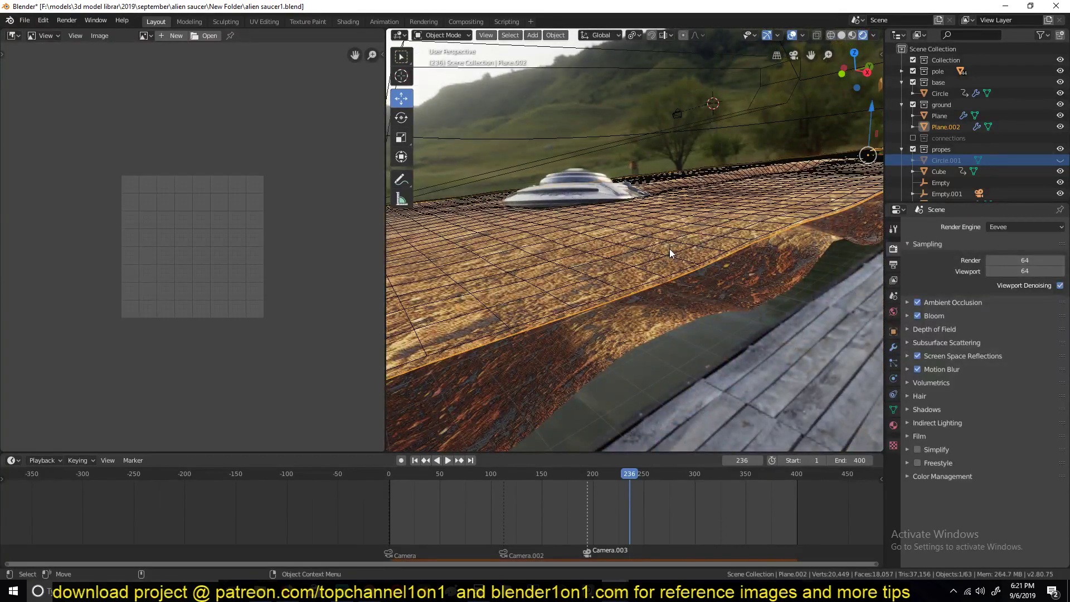
click(748, 182)
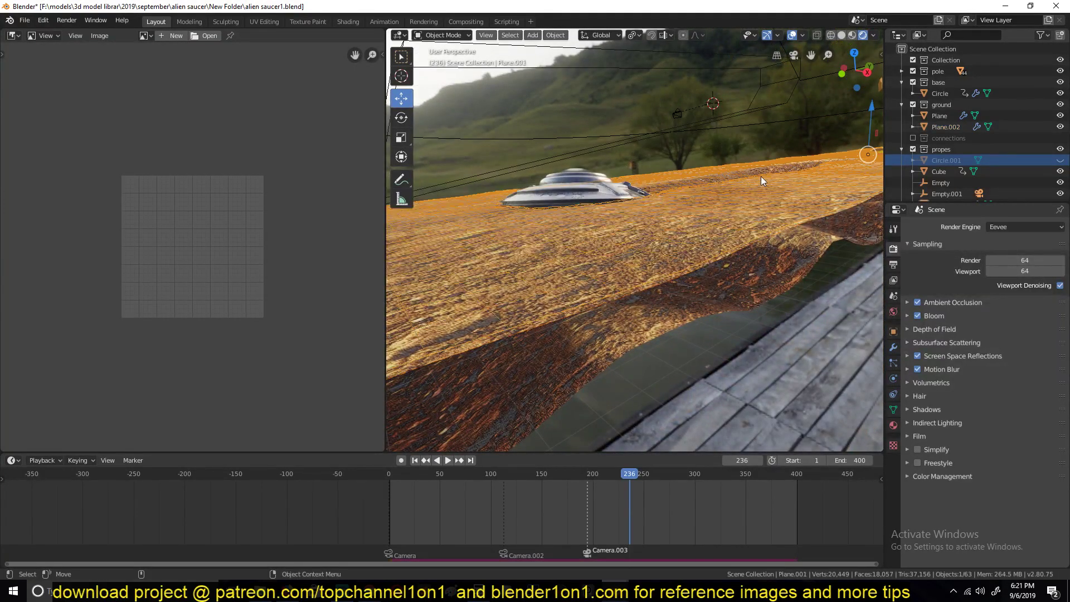
click(713, 260)
scroll(748, 229, down, 5)
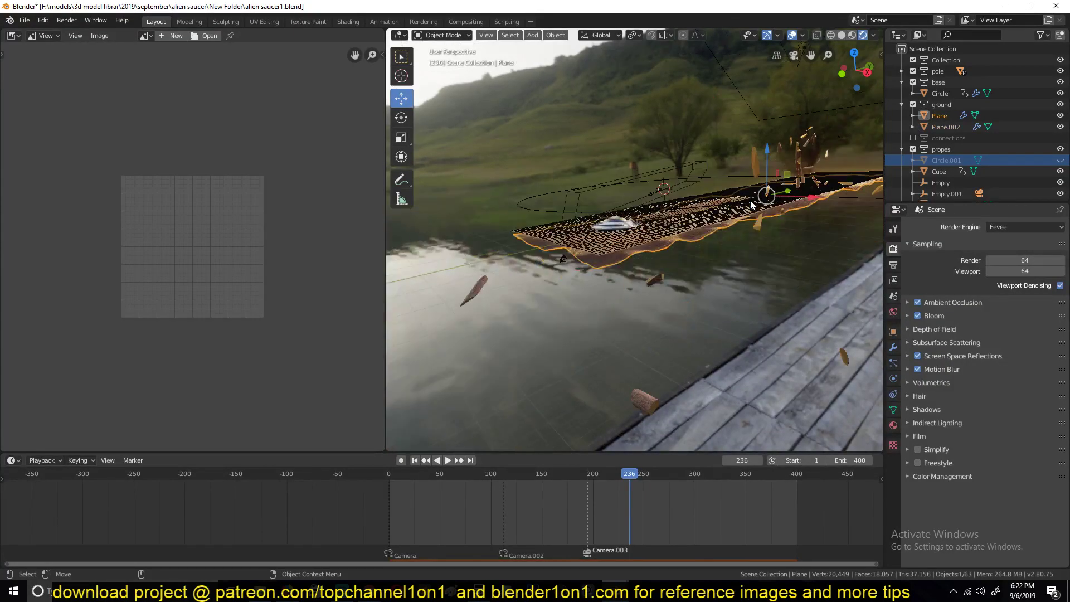
middle_drag(739, 222, 710, 246)
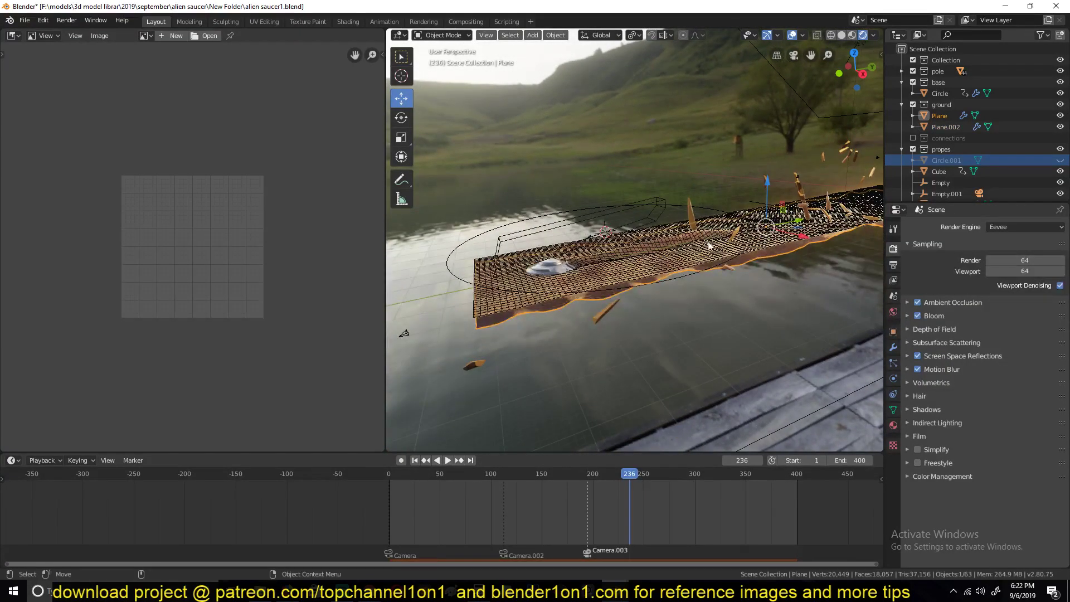
scroll(705, 243, up, 4)
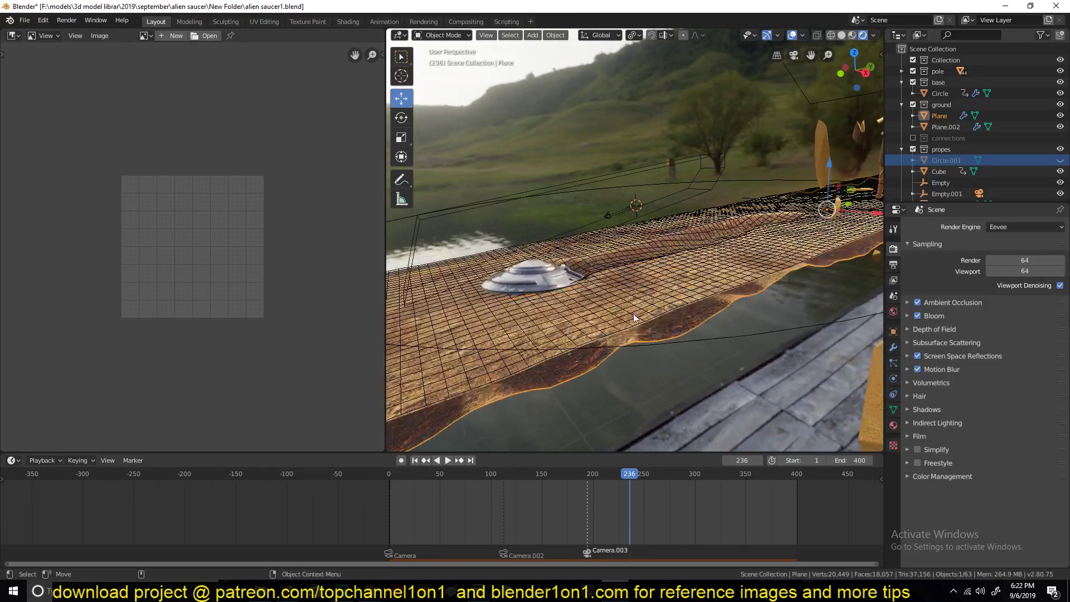
middle_drag(670, 259, 650, 311)
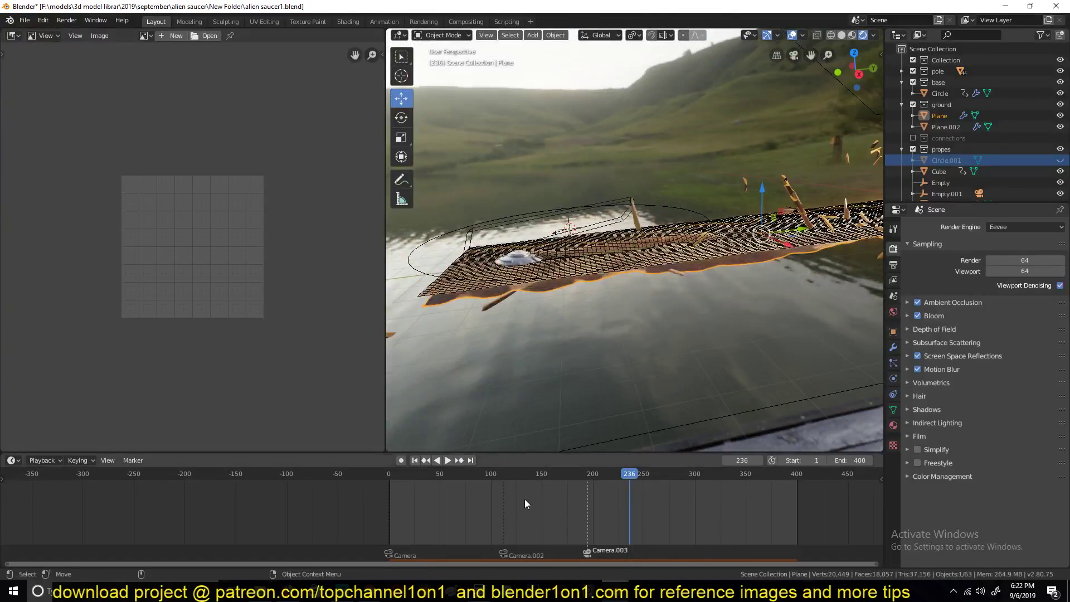
middle_drag(720, 233, 718, 293)
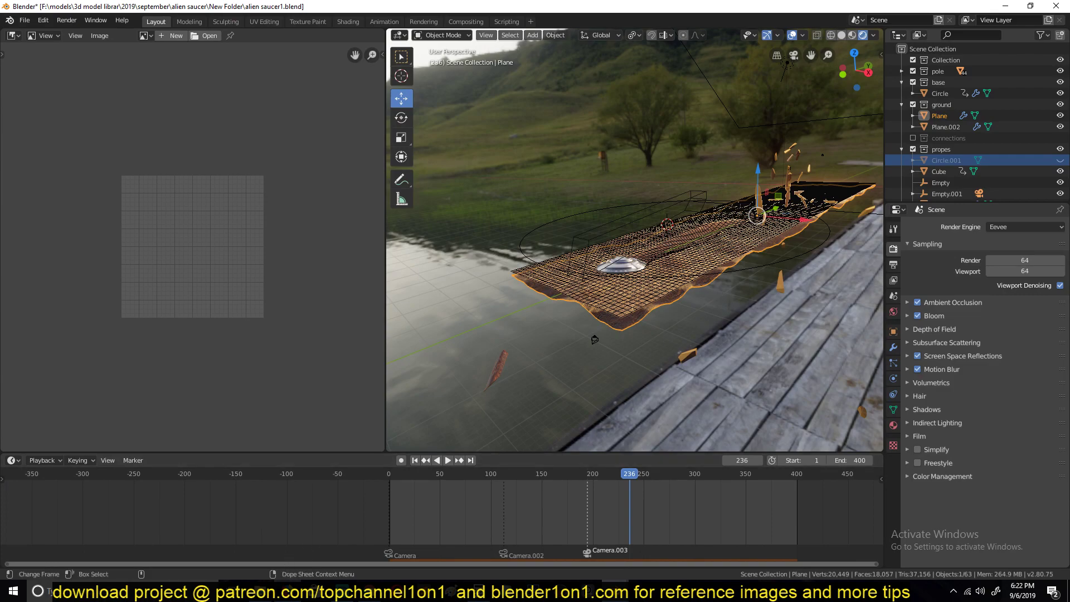
click(281, 593)
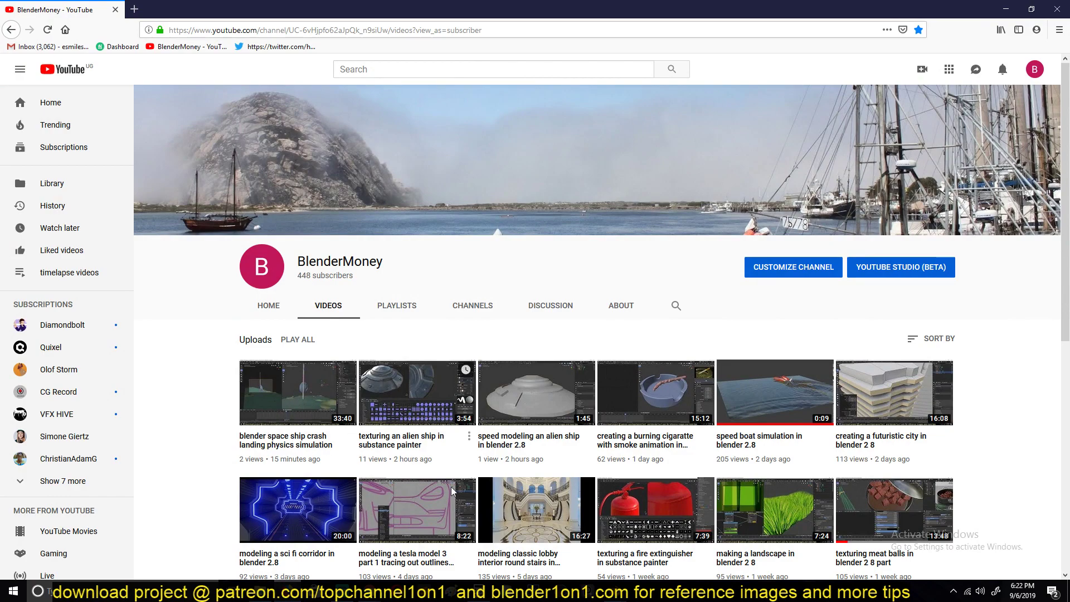
Step: Return to the alien saucer Blender window and deselect the Plane ground mesh
mouse_move(613, 592)
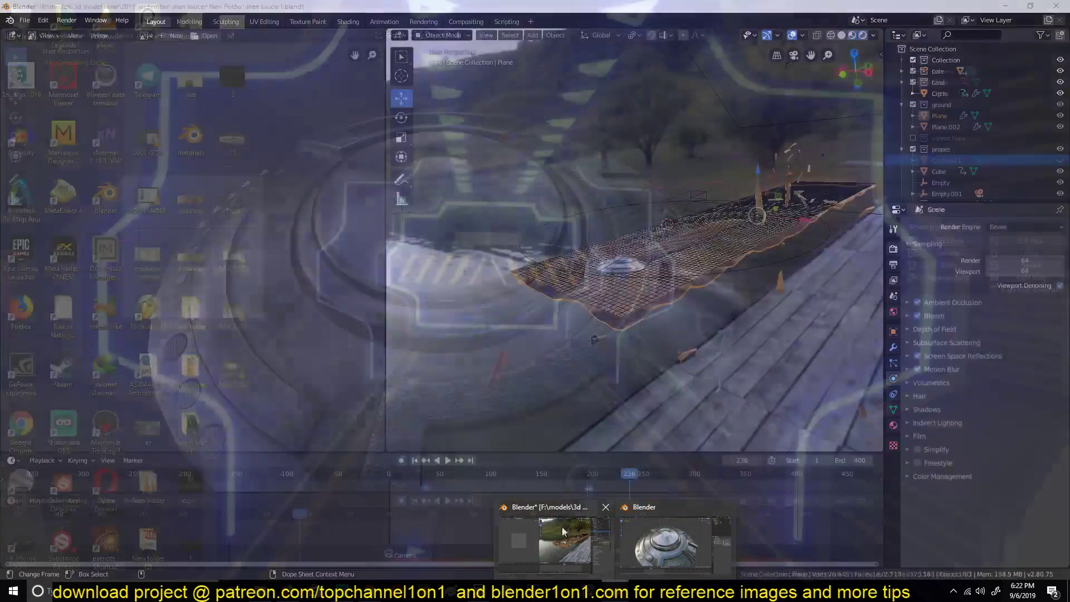
click(552, 538)
middle_drag(670, 317, 675, 330)
click(677, 335)
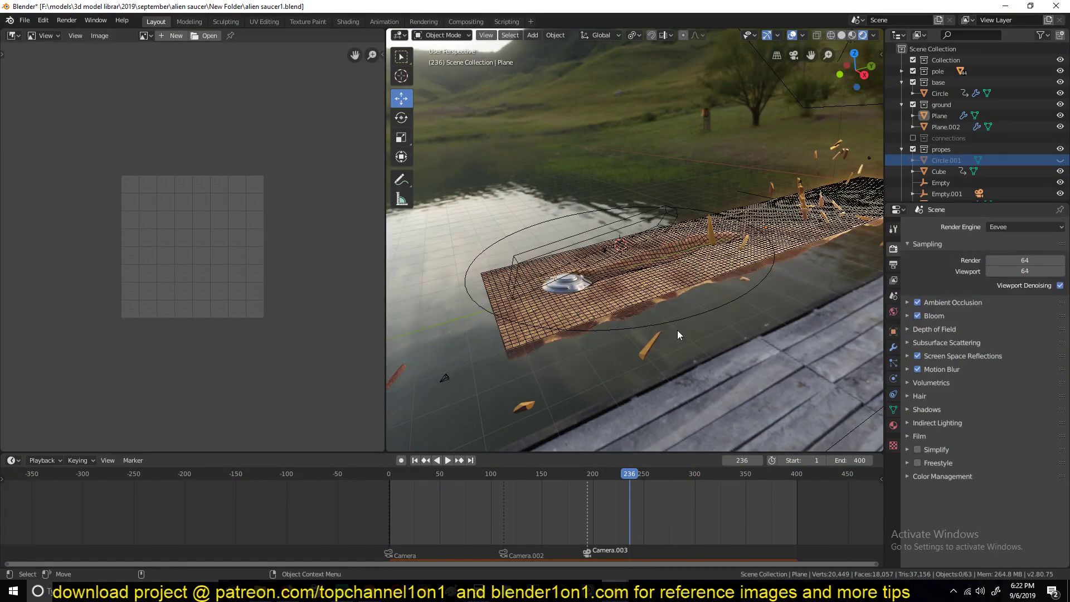
mouse_move(678, 331)
middle_down()
mouse_move(710, 324)
mouse_move(666, 339)
middle_up()
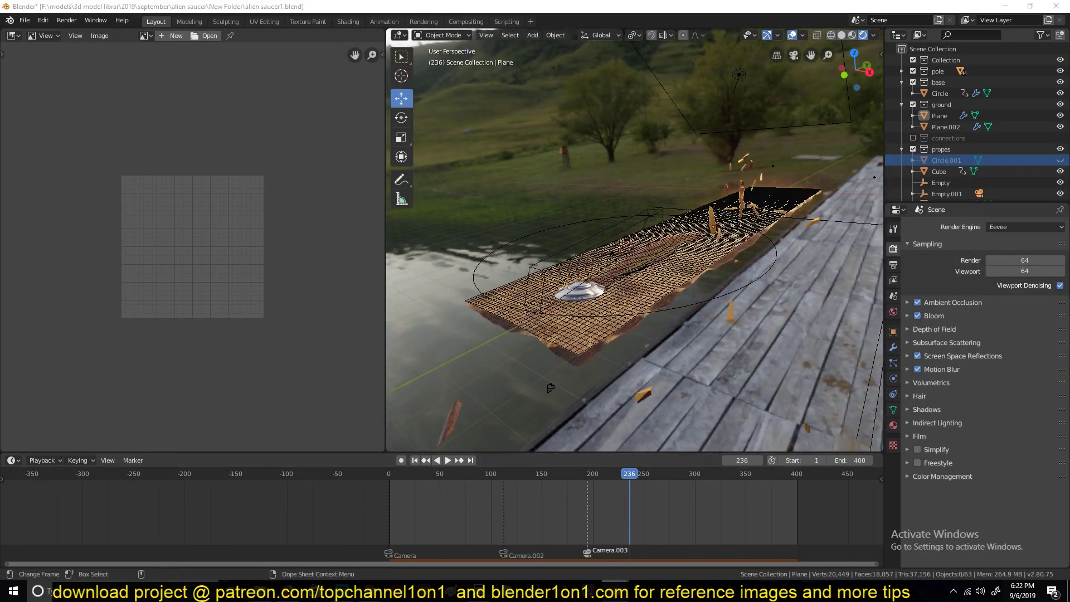
Step: In the standalone UFO Blender window, clean up the saucer's keyframes
mouse_move(619, 591)
click(646, 553)
scroll(604, 329, down, 5)
middle_drag(604, 328, 655, 317)
scroll(690, 283, down, 4)
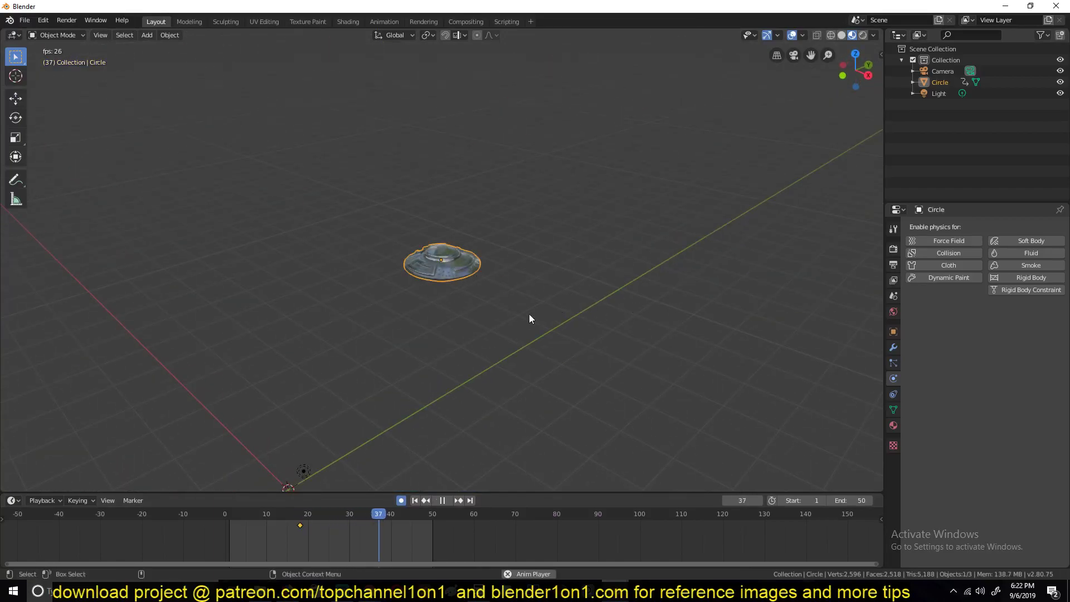
key(x)
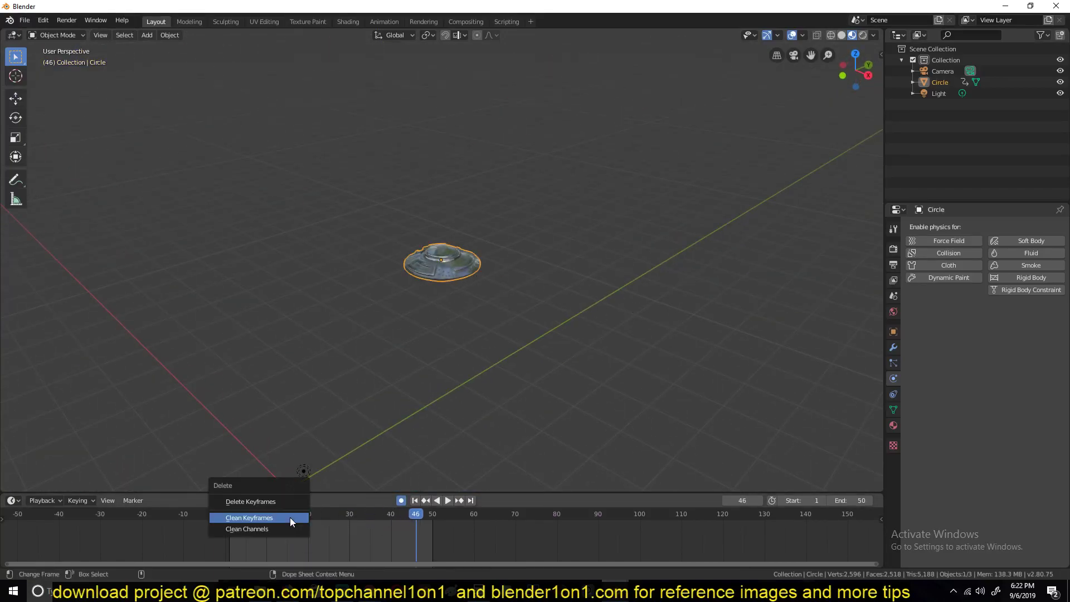
key(x)
click(290, 517)
Step: Play the saucer animation while orbiting and zooming around the UFO
key(space)
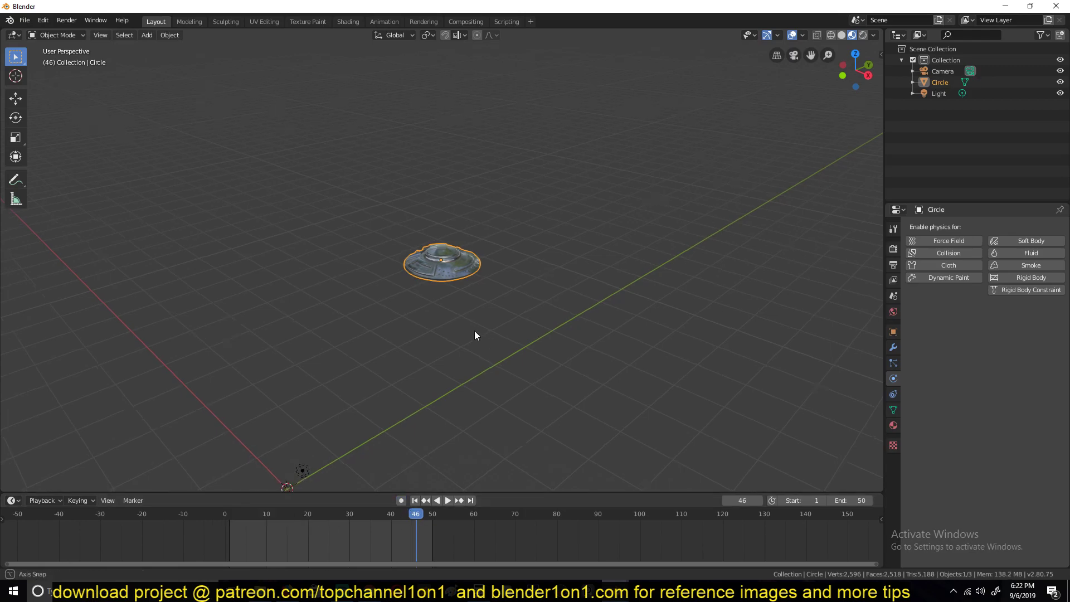
middle_drag(473, 330, 757, 347)
scroll(463, 323, up, 5)
scroll(539, 340, up, 3)
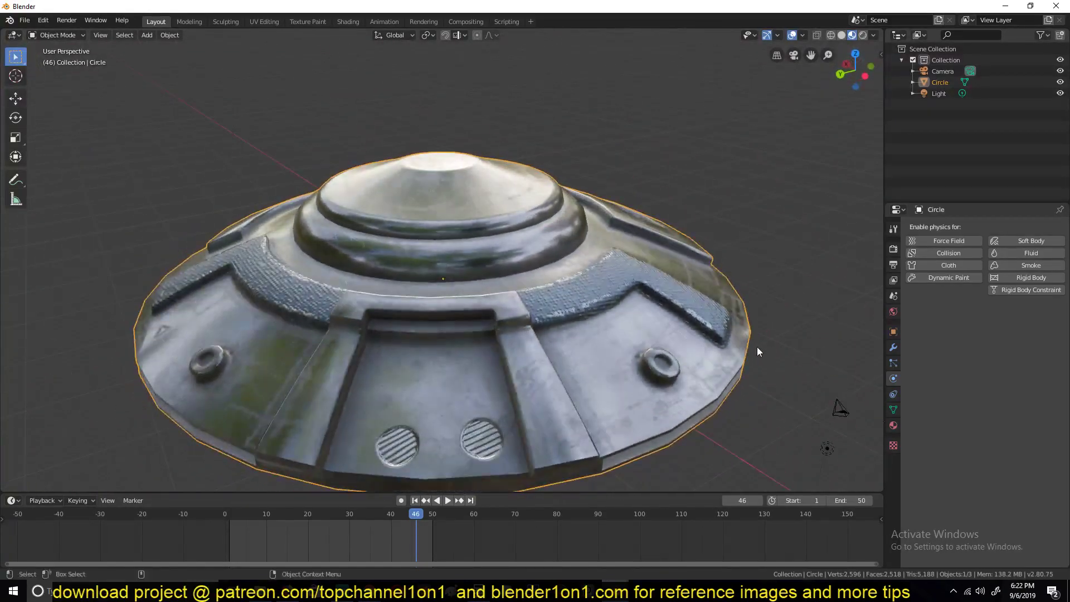
middle_drag(426, 319, 583, 479)
scroll(633, 316, down, 5)
scroll(633, 316, down, 4)
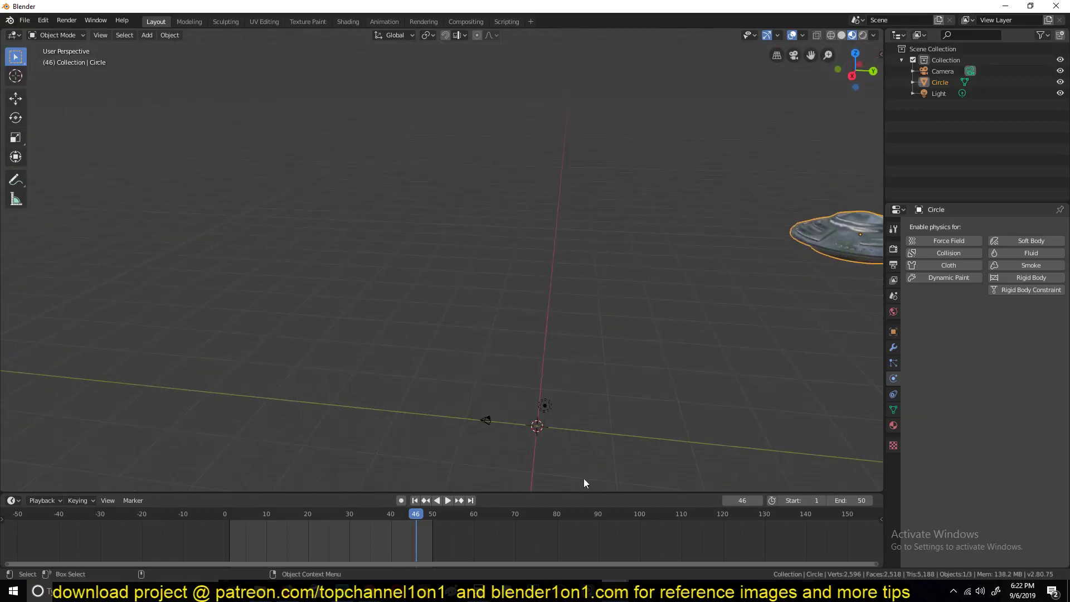
Step: Back in the saucer project, replay from frame 0 in Solid shading with overlays hidden
mouse_move(613, 591)
click(568, 542)
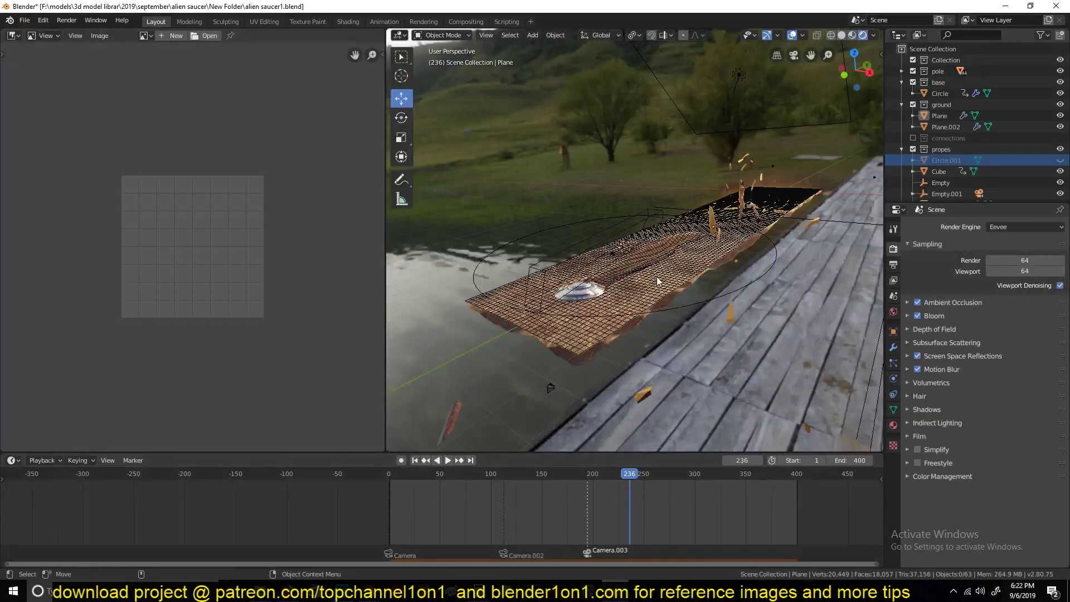
click(388, 505)
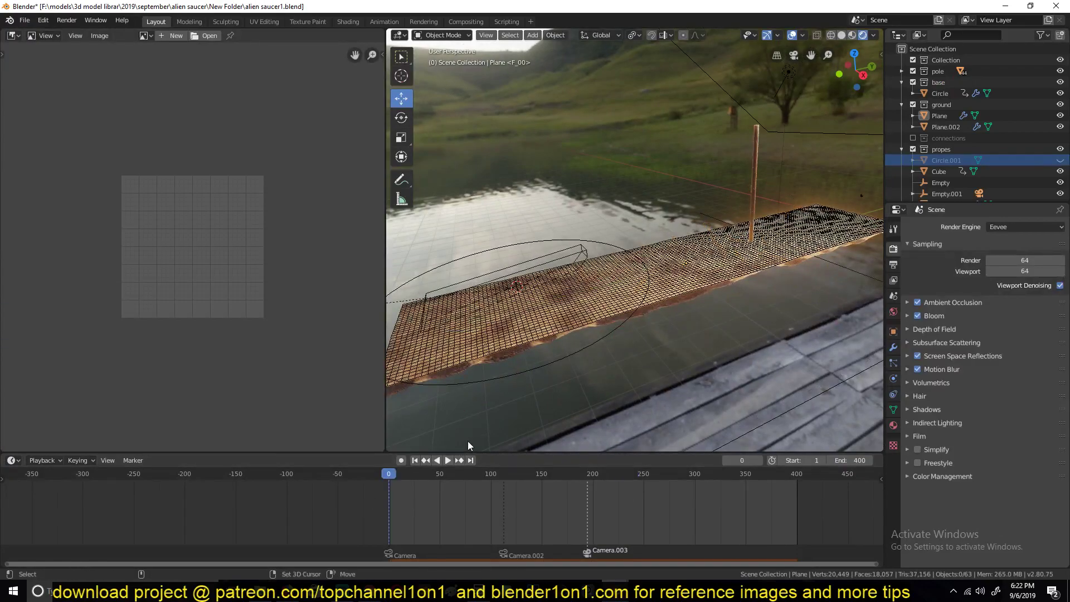
key(space)
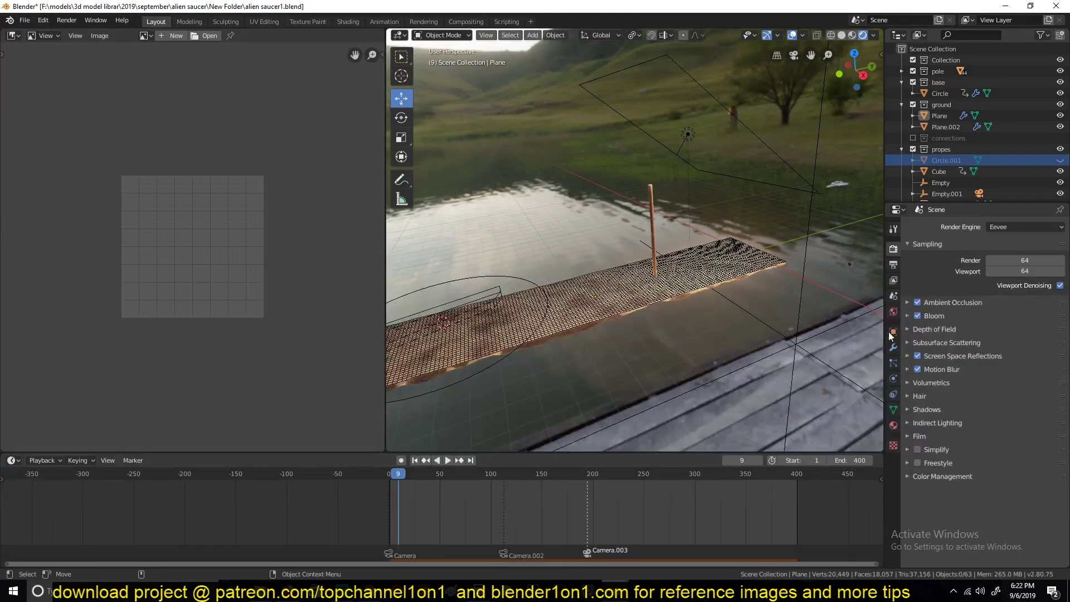
click(841, 35)
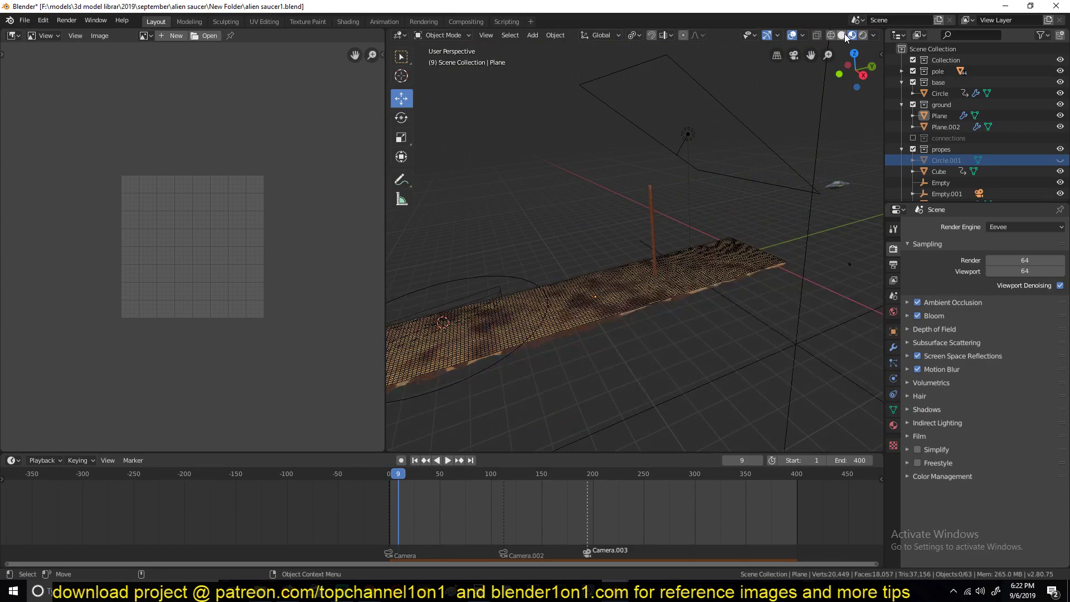
click(794, 35)
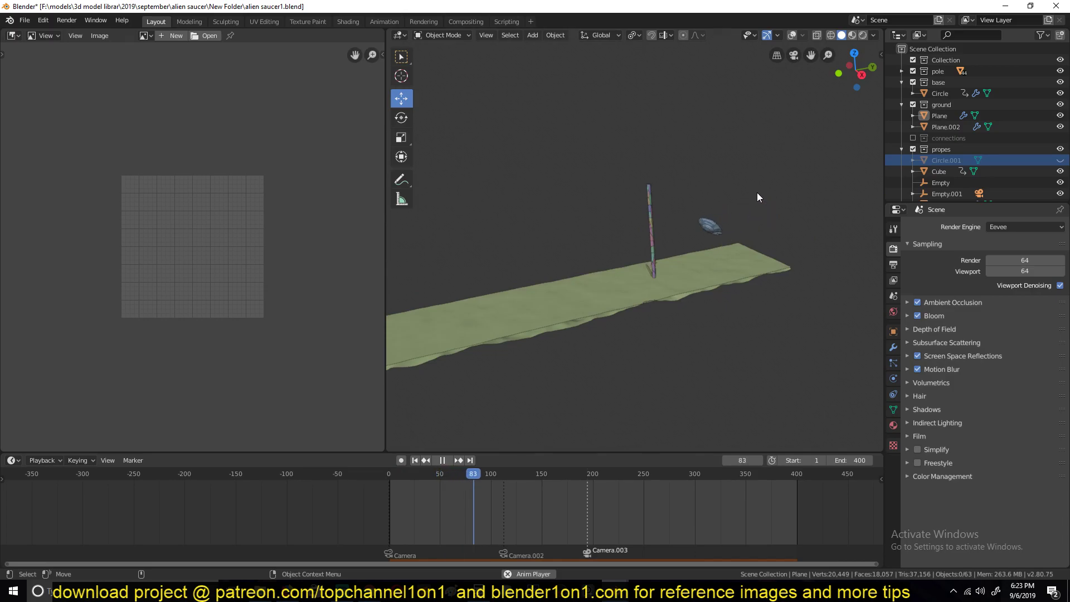
Step: Give the test saucer Rigid Body physics, watch it fall, and expand its Dynamics settings
mouse_move(616, 591)
click(669, 535)
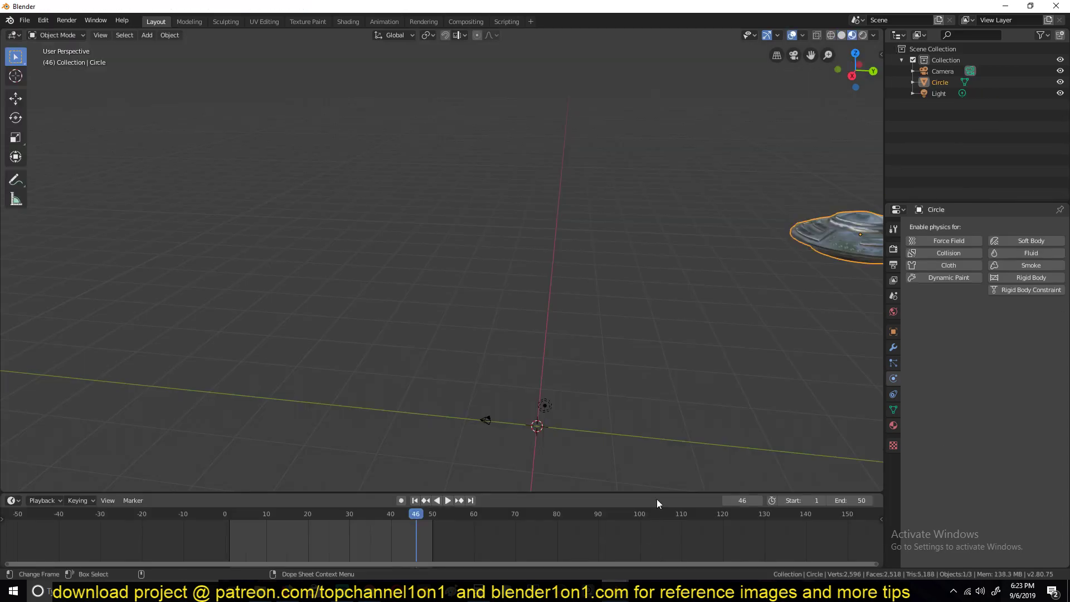
shift+middle_drag(832, 231, 777, 243)
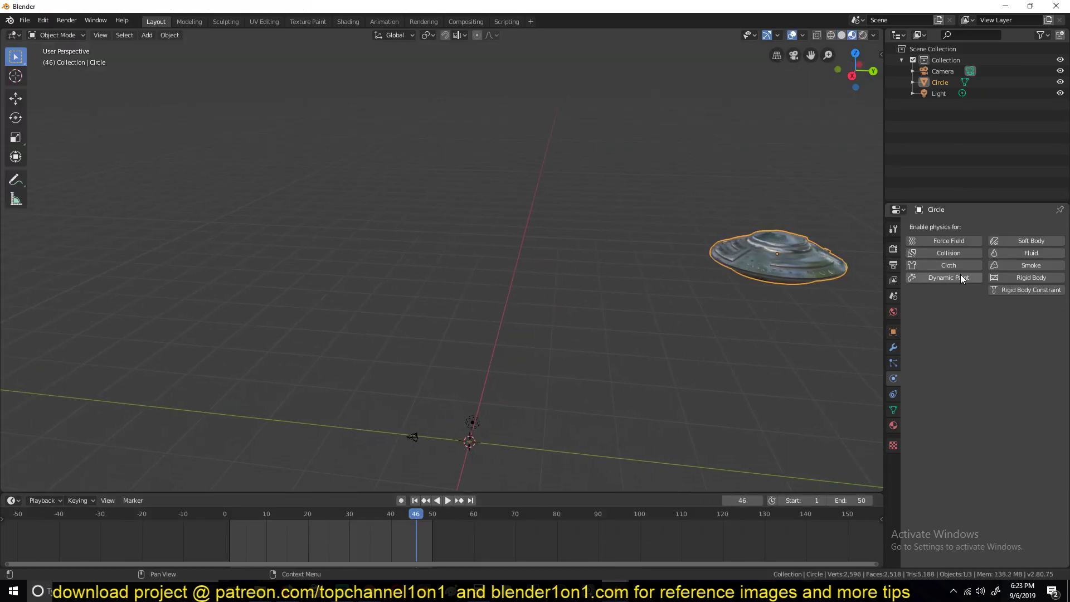
click(1002, 277)
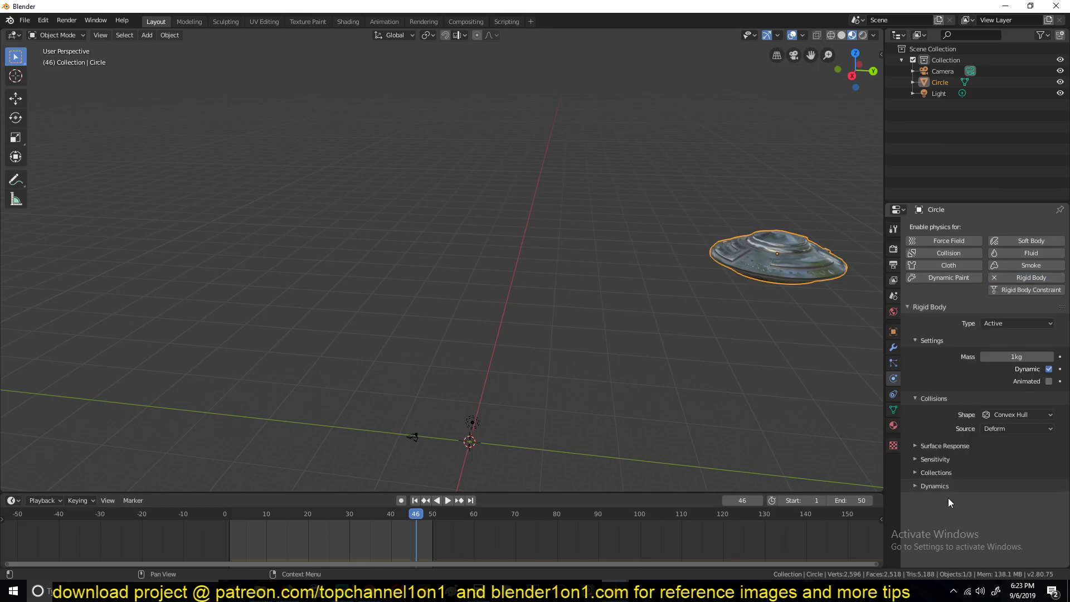
key(space)
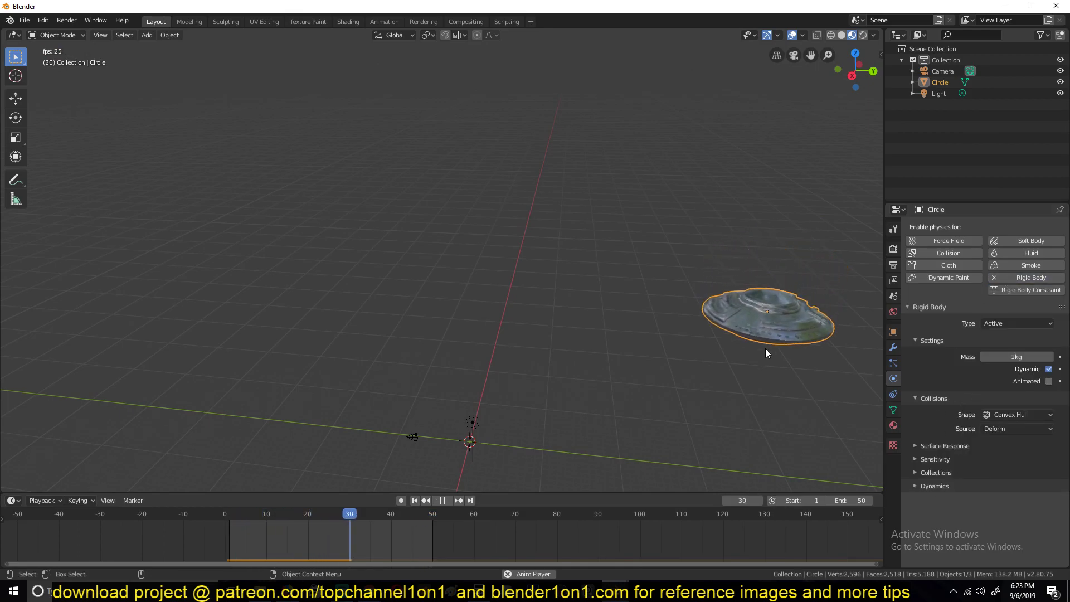
key(Escape)
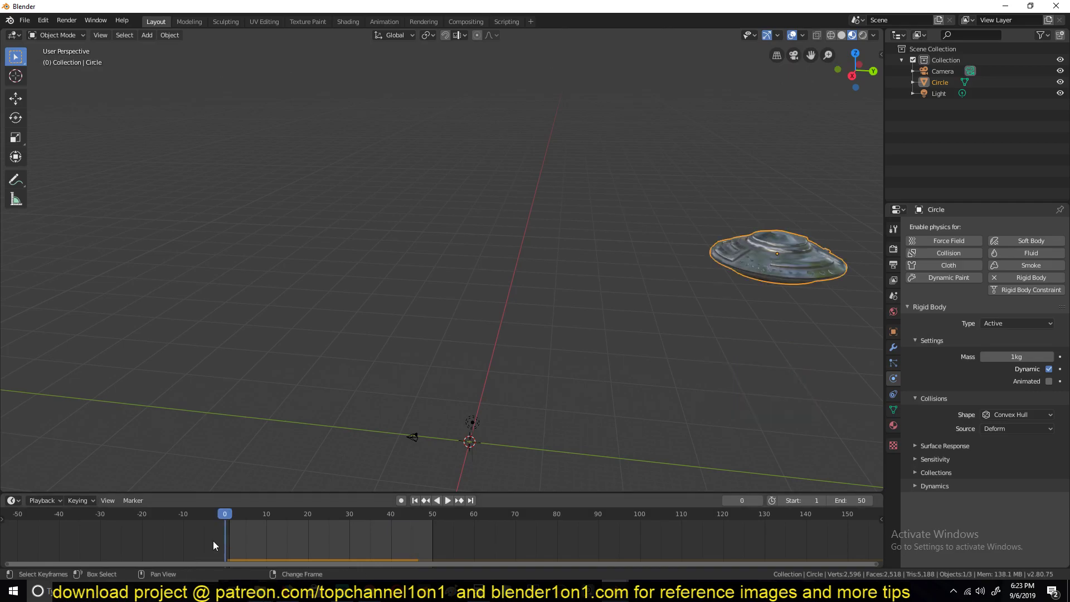
middle_drag(357, 424, 587, 298)
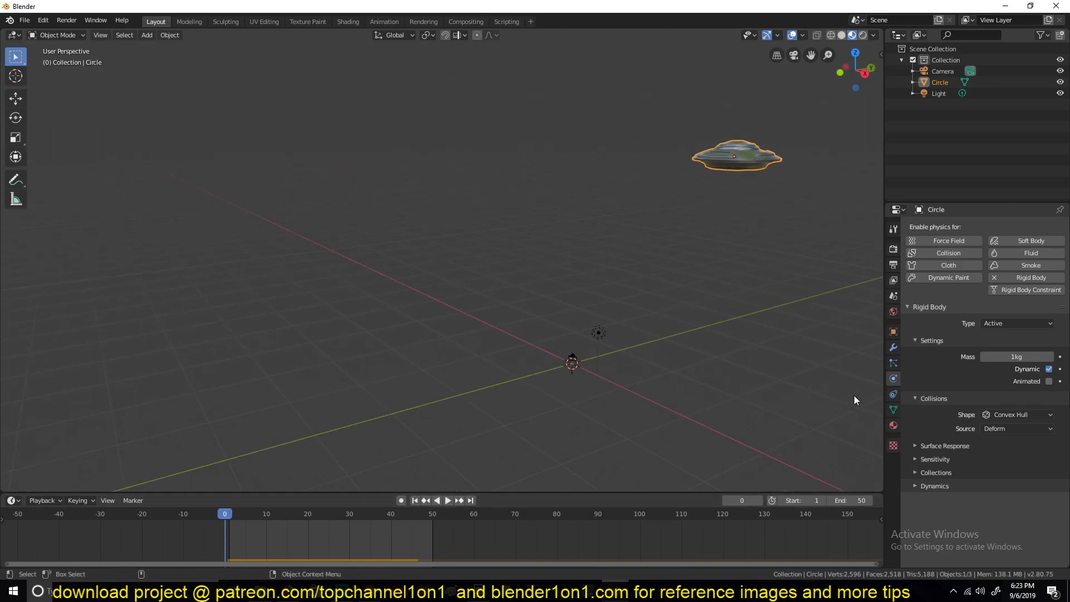
click(930, 484)
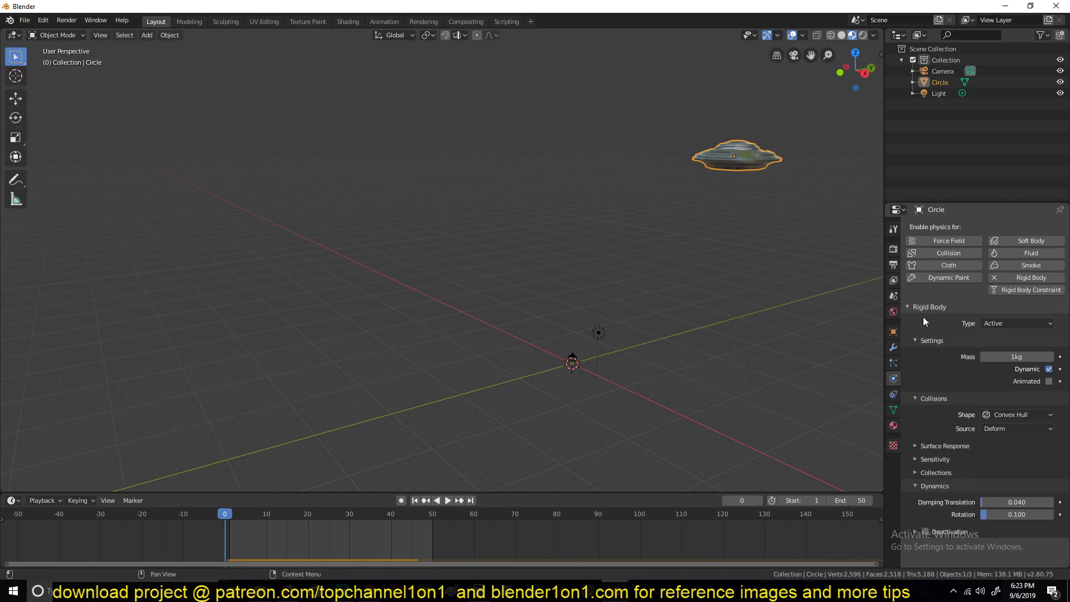
Step: Collapse the rigid body settings and keyframe the saucer's starting position at frame 0
click(912, 308)
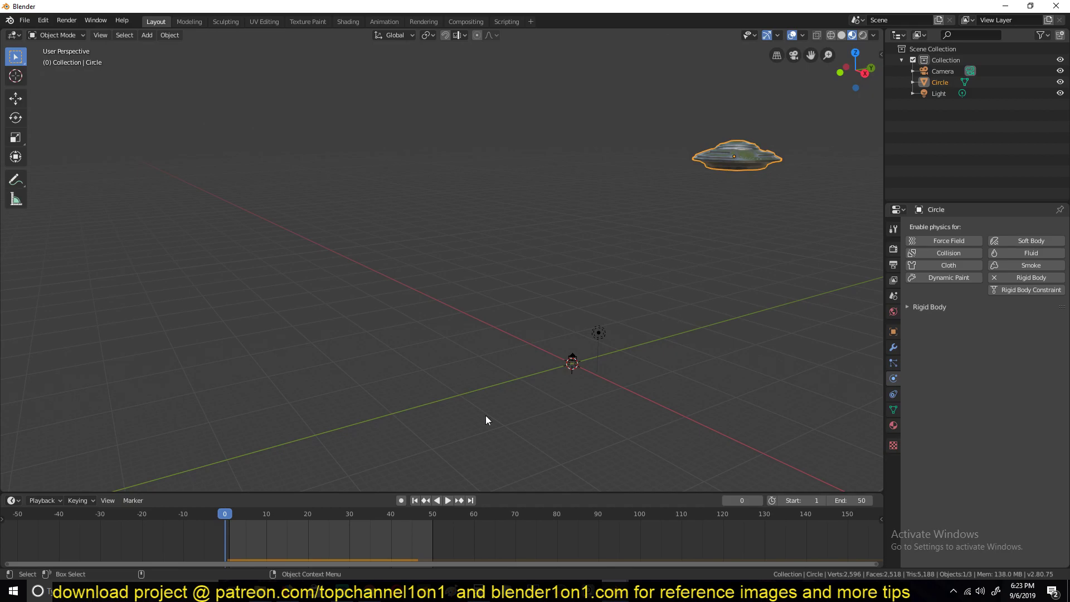
middle_drag(747, 161, 613, 243)
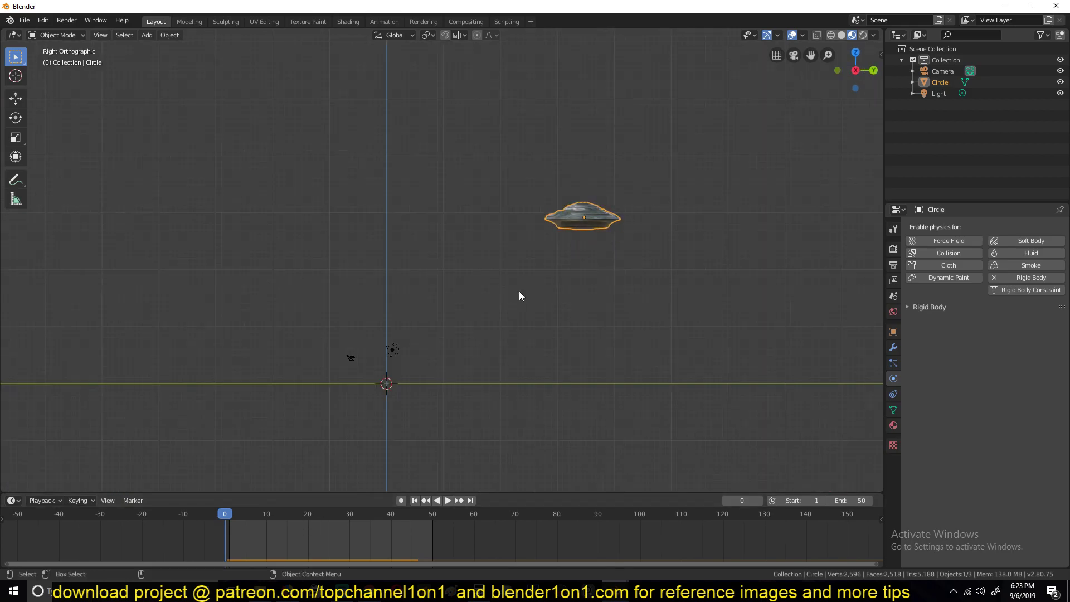
middle_drag(518, 296, 335, 540)
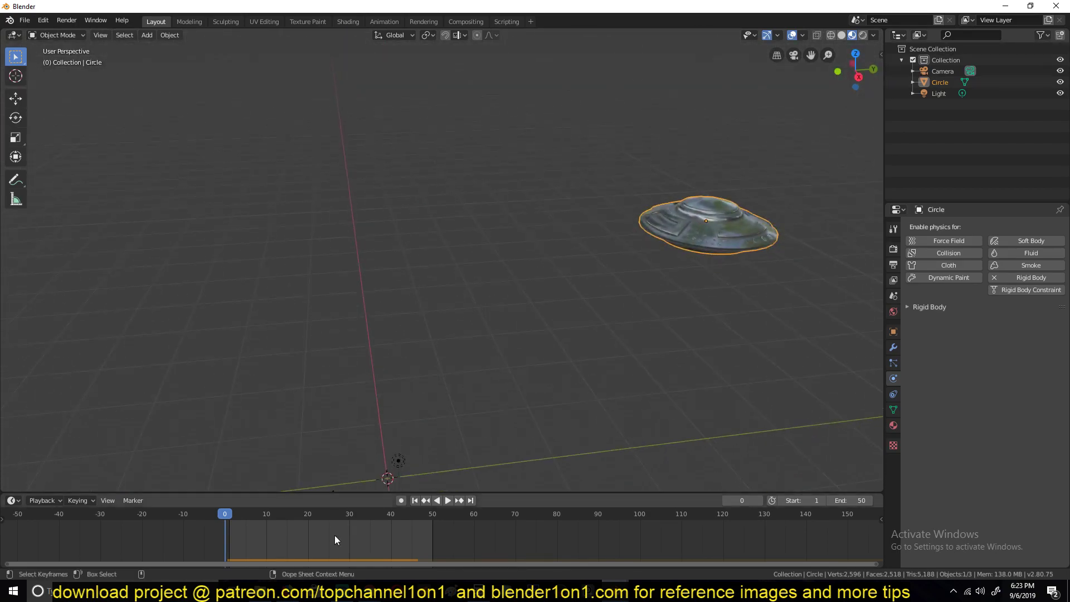
key(g)
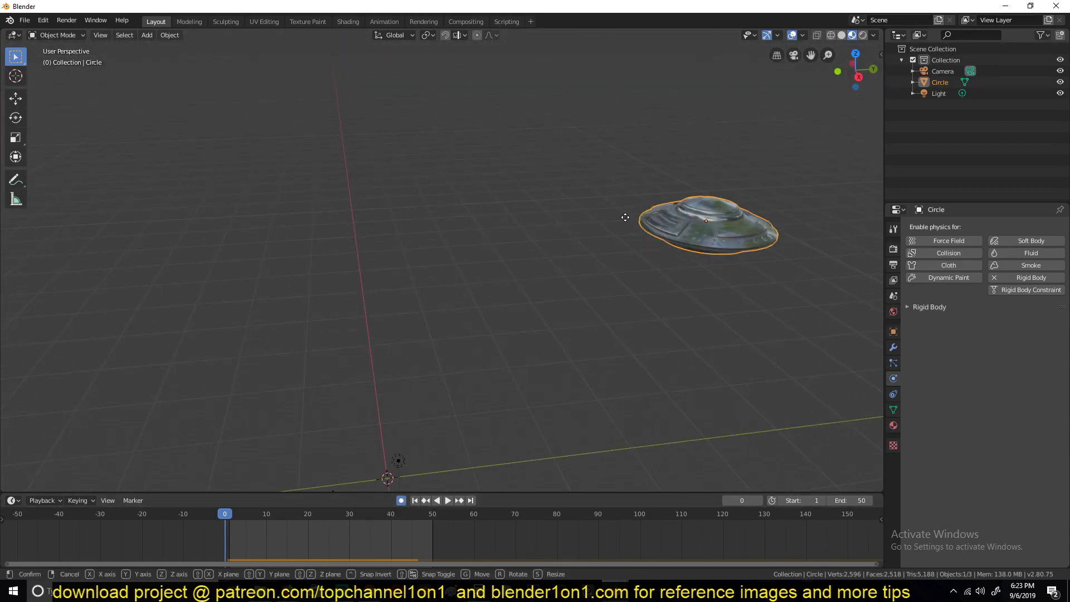
click(625, 223)
Step: At frame 5 move the saucer along Y, remove its rigid body, and play
drag(229, 531, 246, 537)
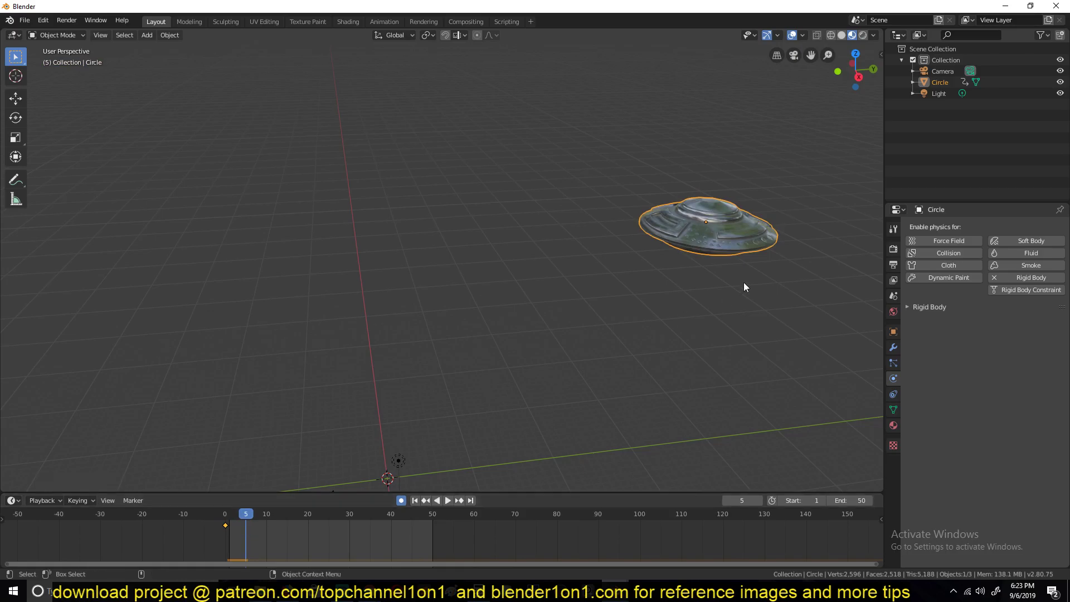
key(g)
key(y)
click(533, 297)
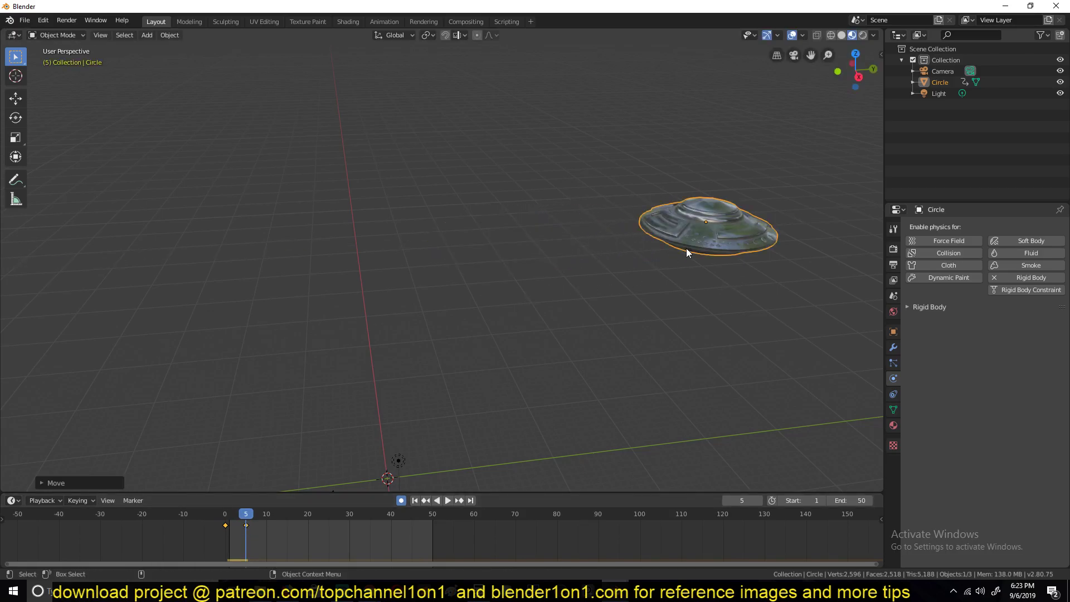
click(1005, 277)
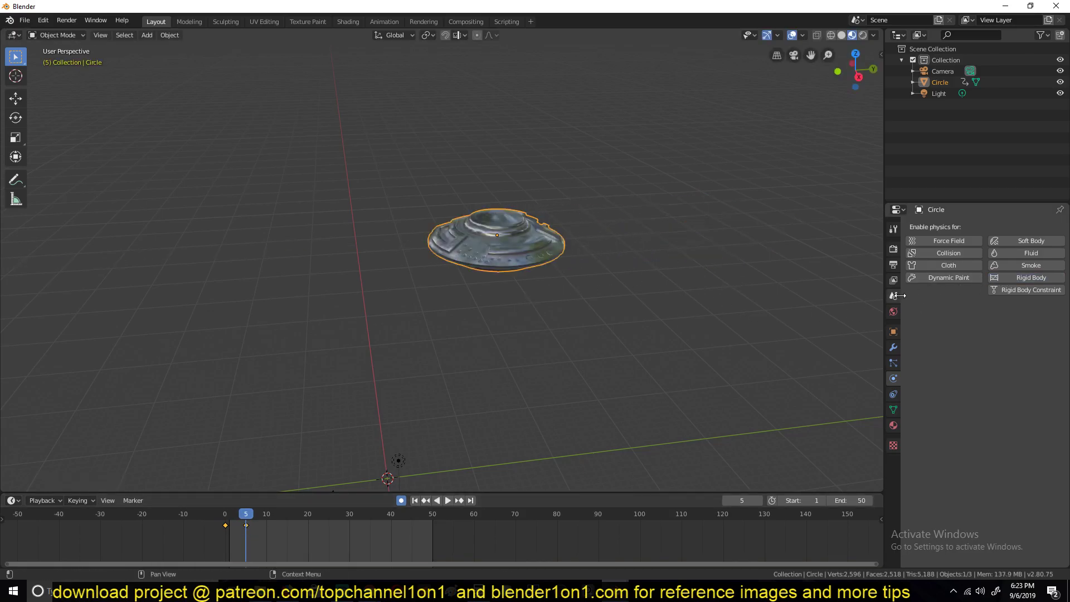
key(space)
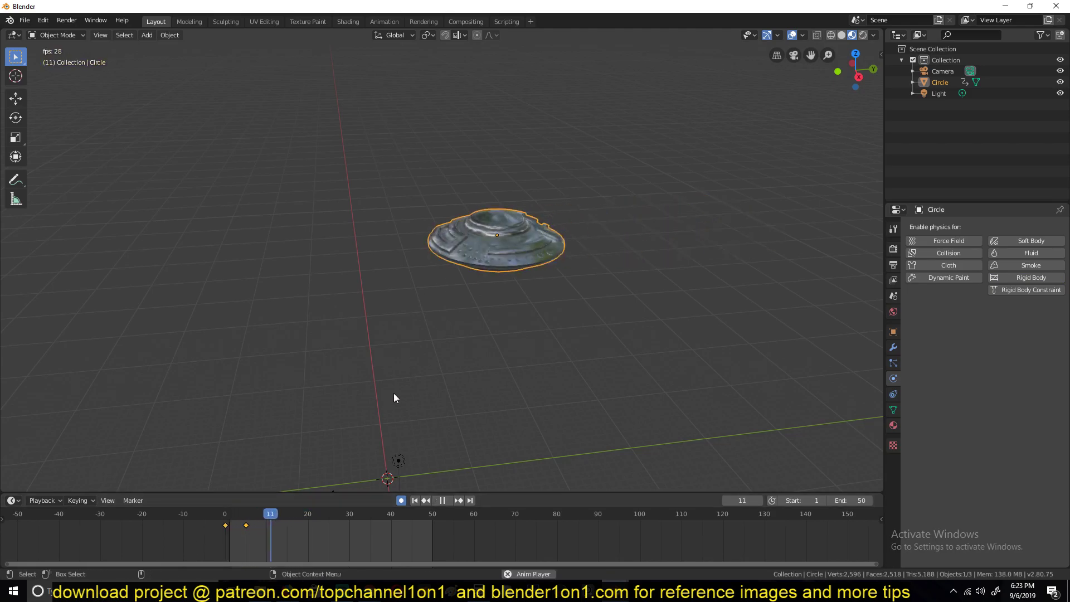
mouse_move(393, 398)
middle_down()
mouse_move(442, 375)
mouse_move(404, 387)
middle_up()
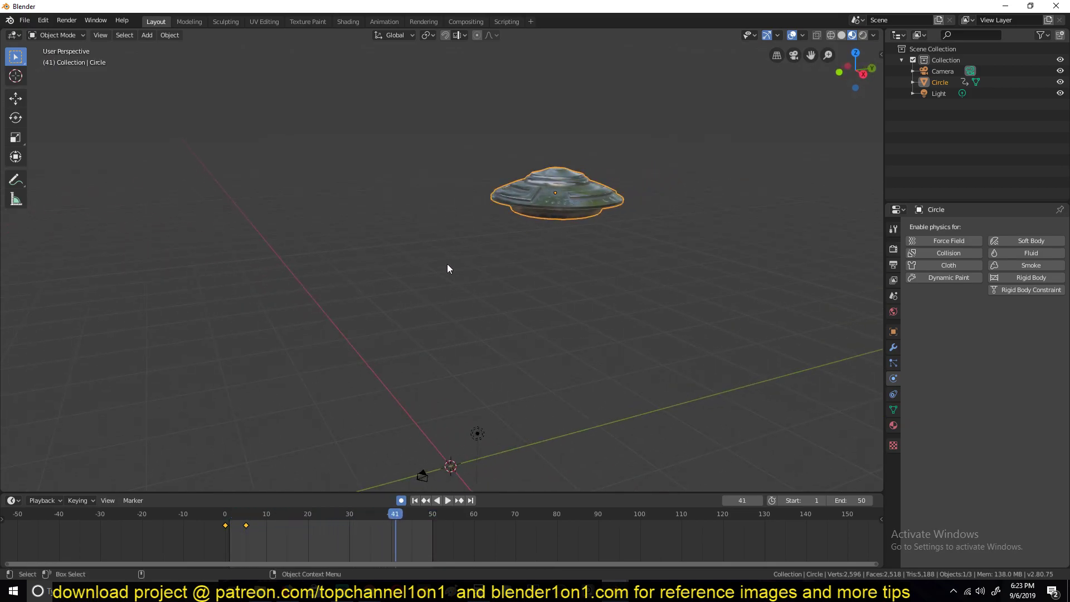
Step: Re-add Active rigid body physics to the keyframed saucer, watch it fall, and return to frame 1
click(995, 277)
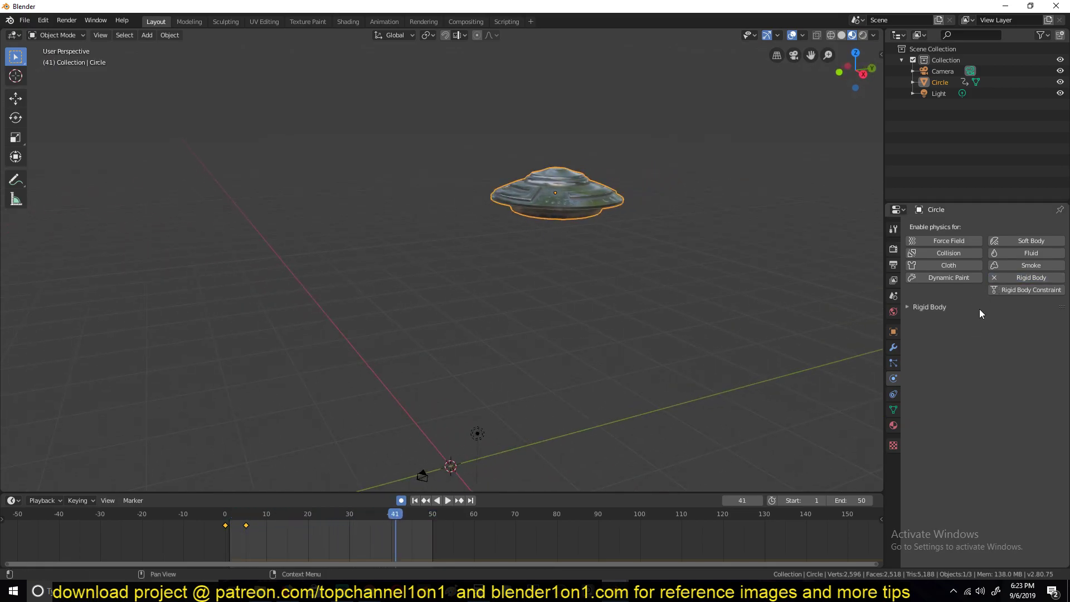
click(920, 308)
key(space)
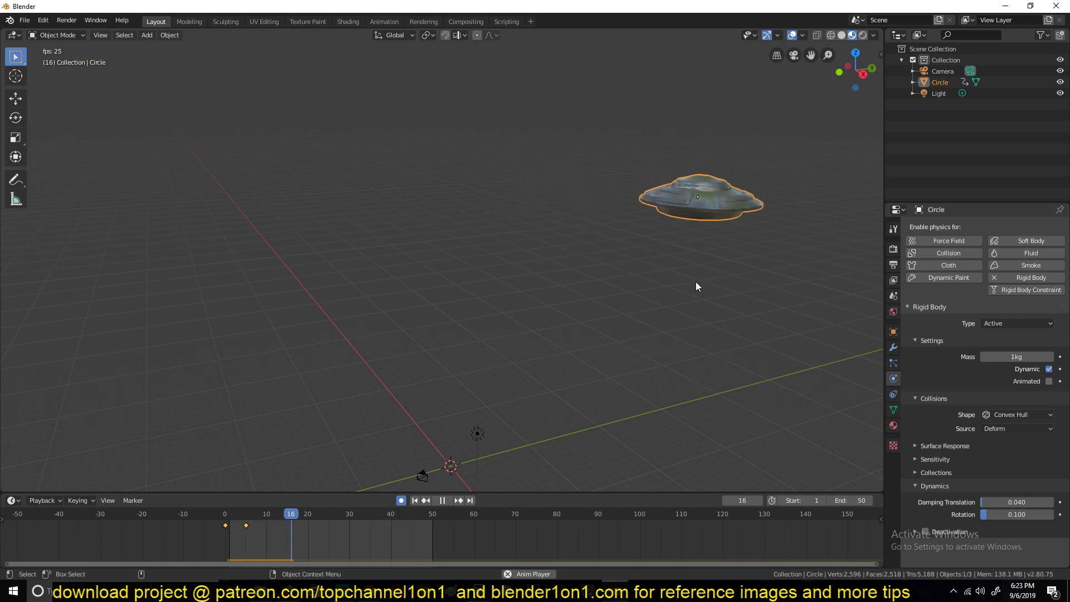
key(Escape)
key(space)
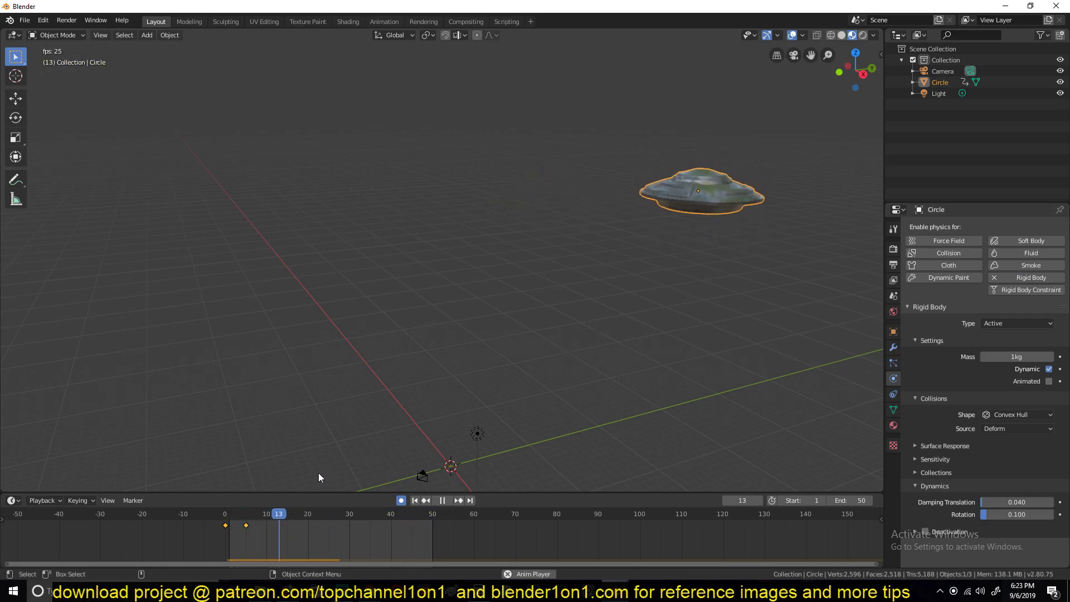
key(space)
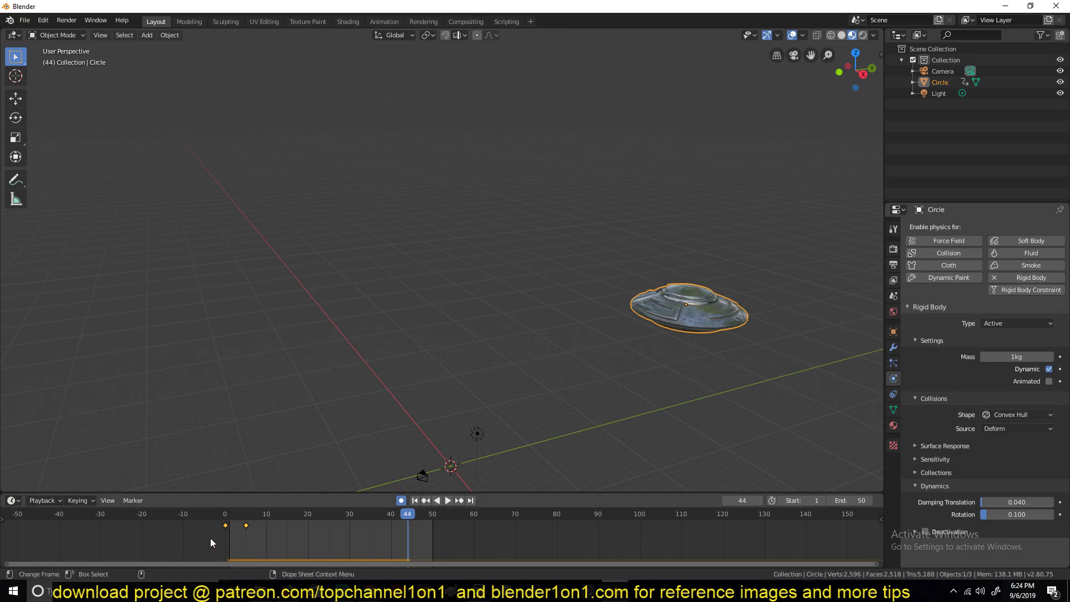
click(229, 540)
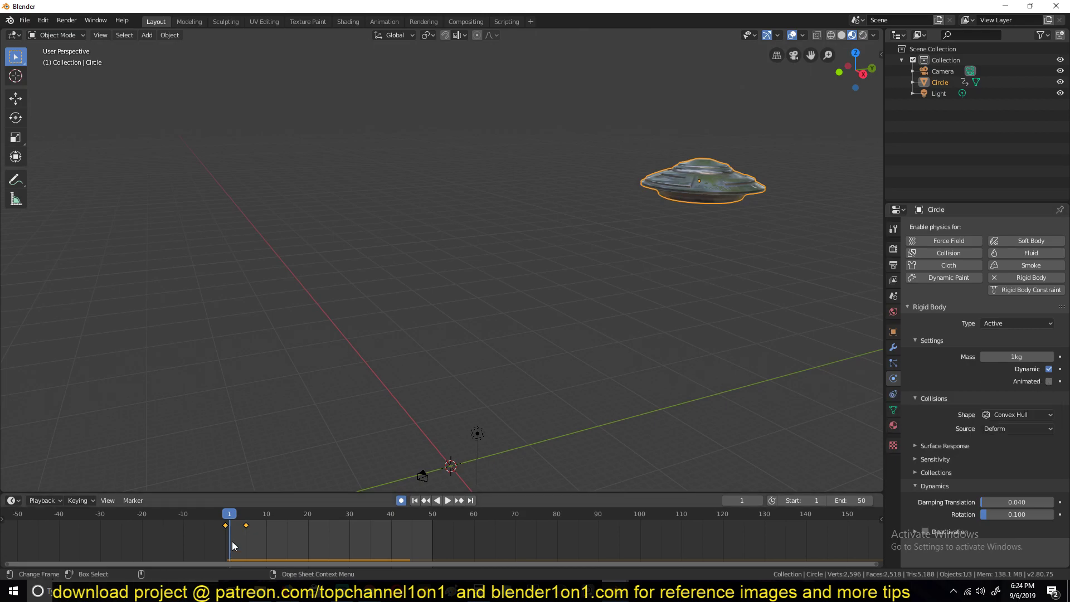
click(1048, 382)
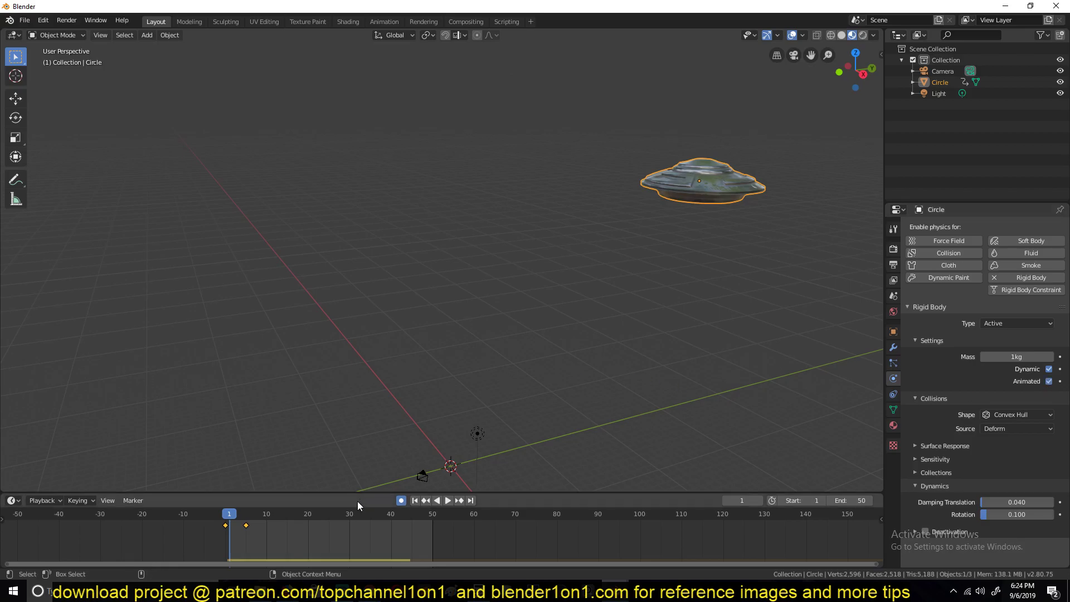
key(space)
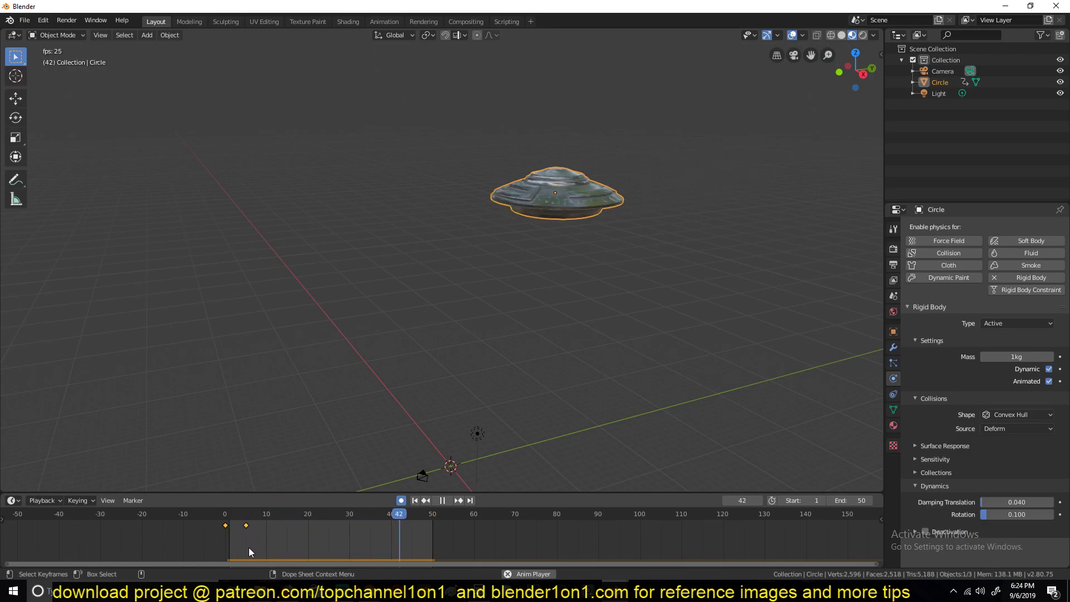
key(space)
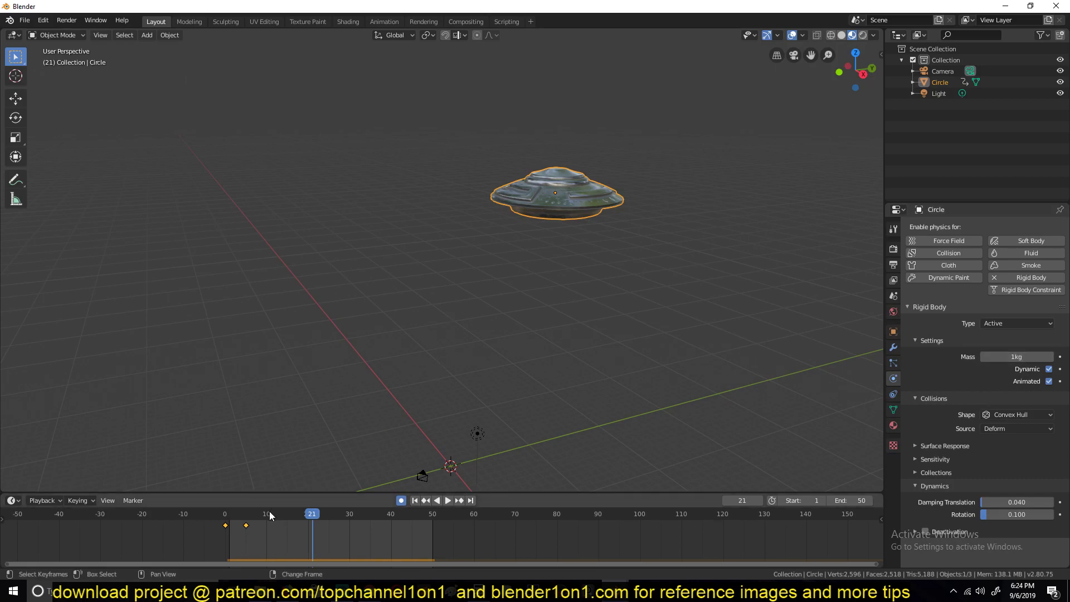
right_click(223, 533)
key(space)
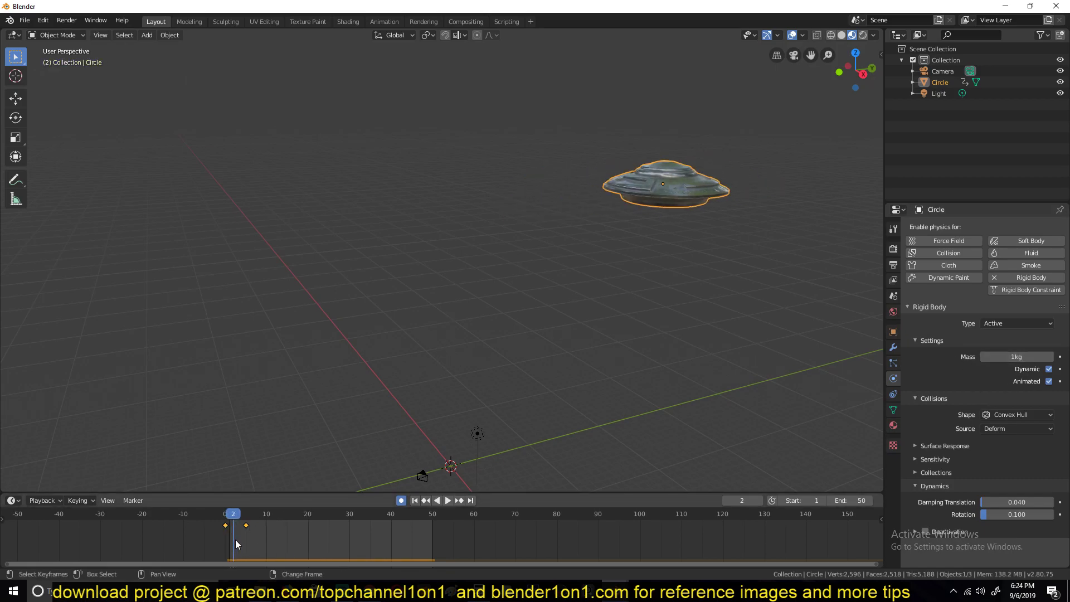
key(space)
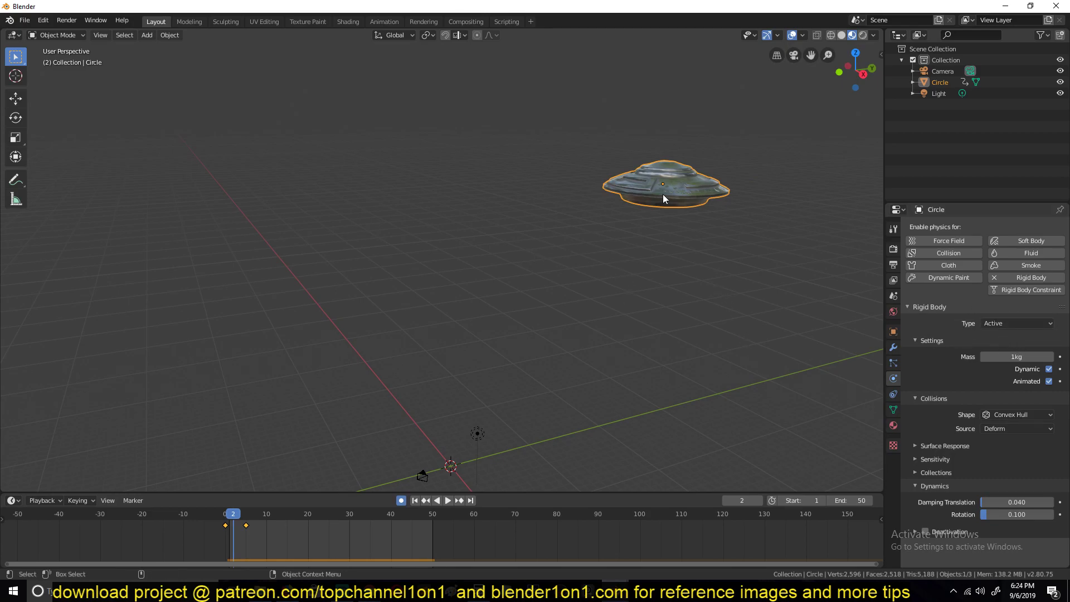
middle_drag(683, 199, 677, 183)
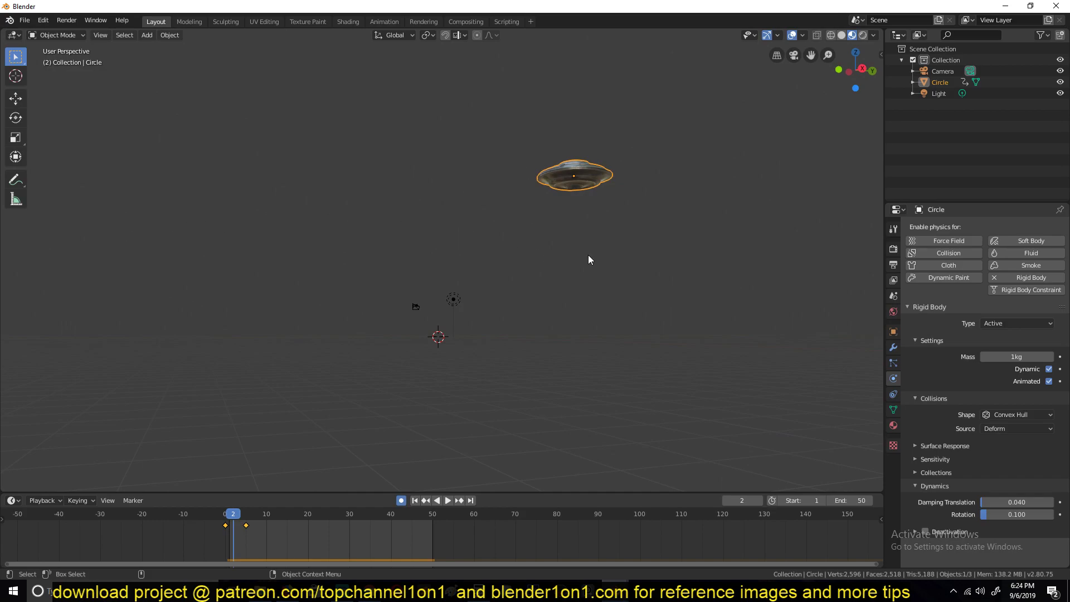
middle_drag(588, 258, 480, 390)
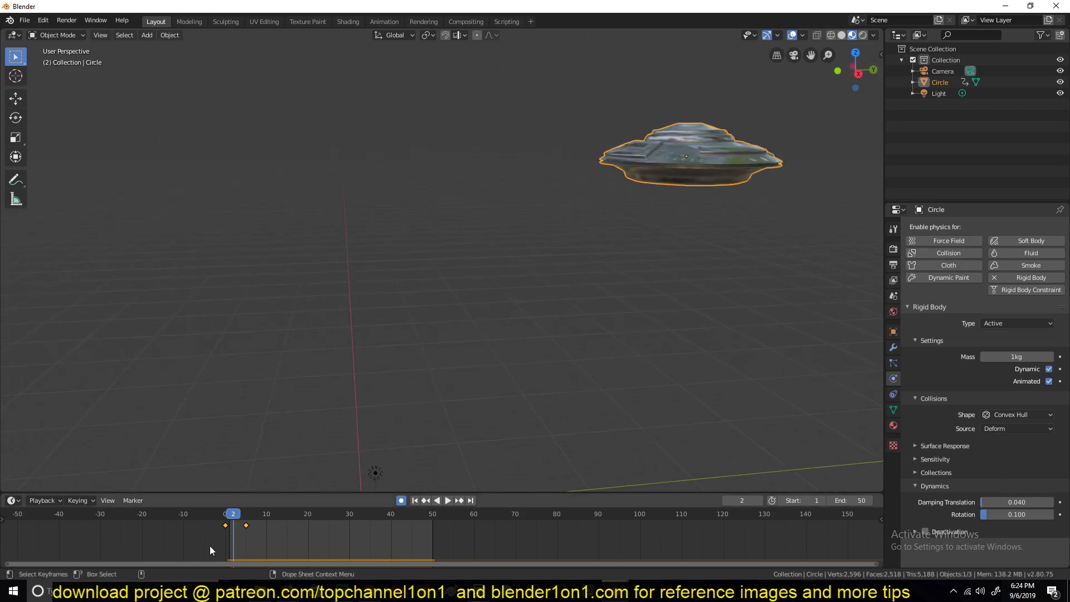
click(229, 546)
key(space)
key(space)
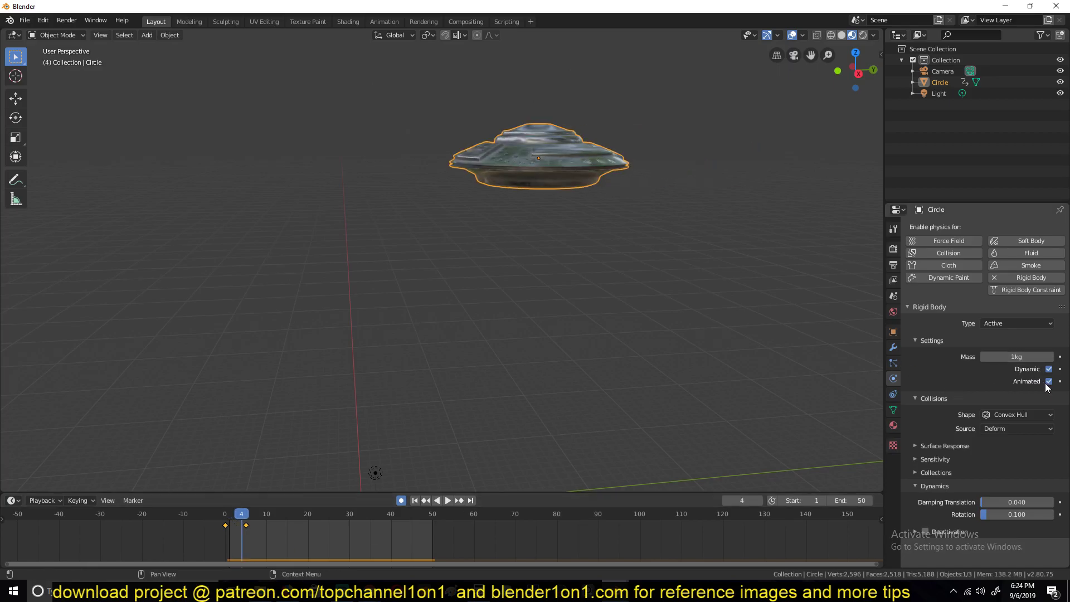
Step: Pan the timeline to frames -25 to 75 and move the saucer's second keyframe to frame 10
scroll(265, 541, up, 4)
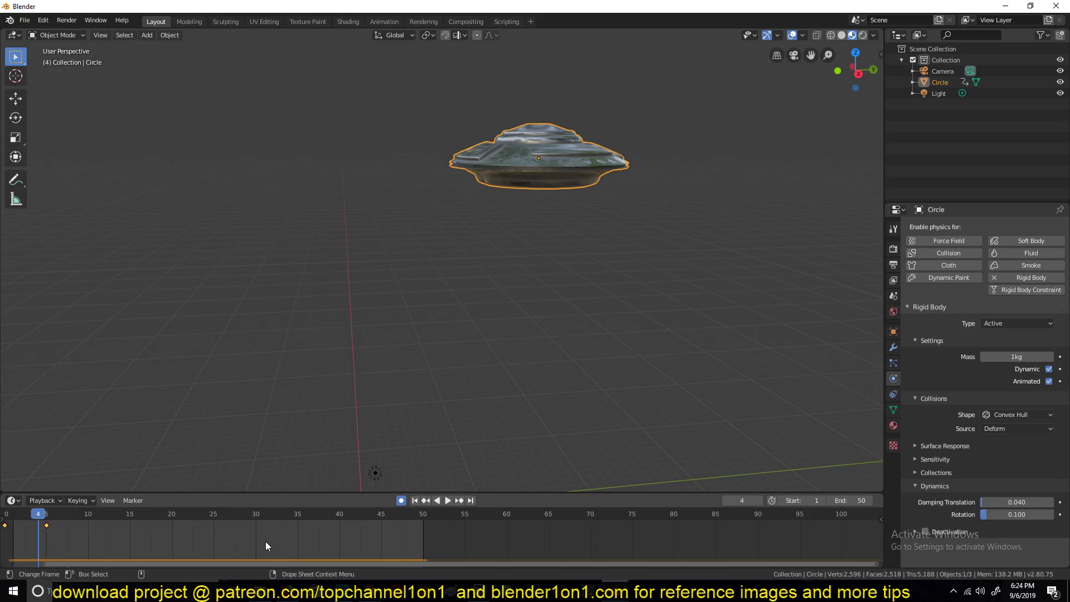
drag(458, 565, 247, 570)
key(shift+Left)
key(space)
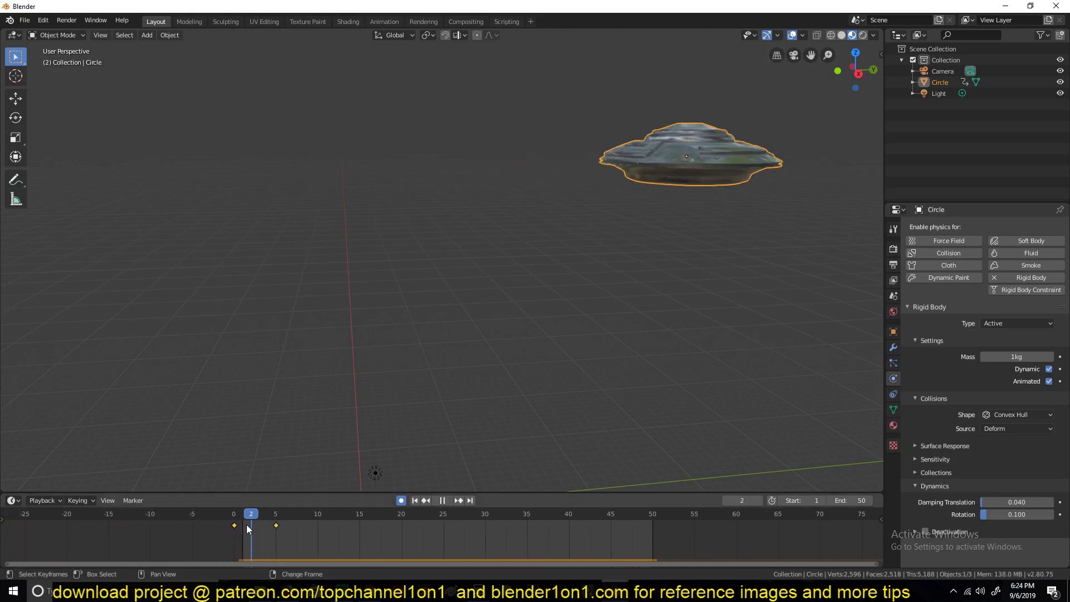
key(space)
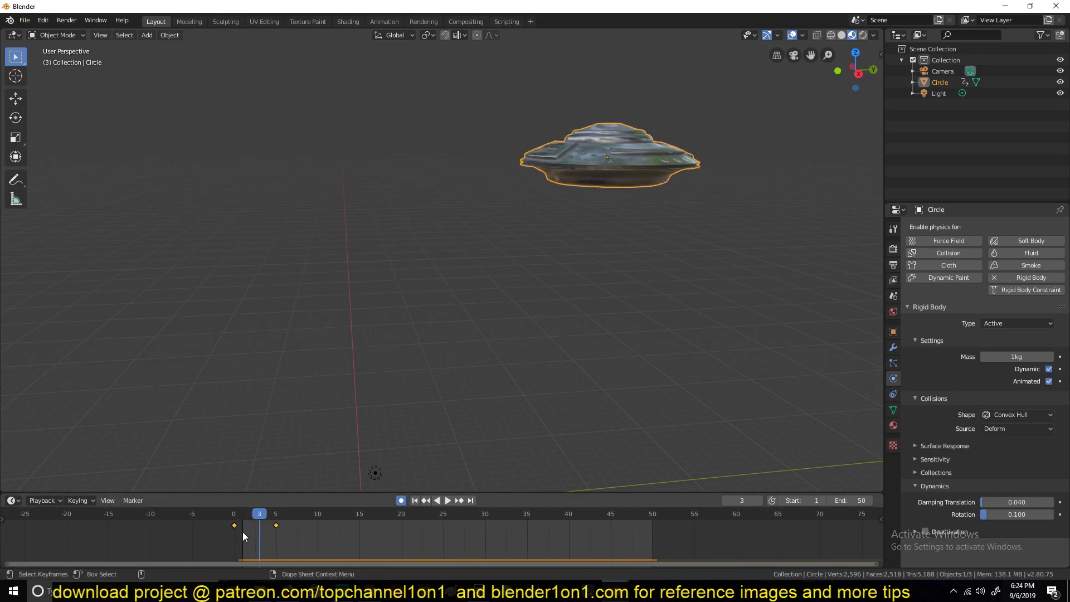
key(g)
click(259, 537)
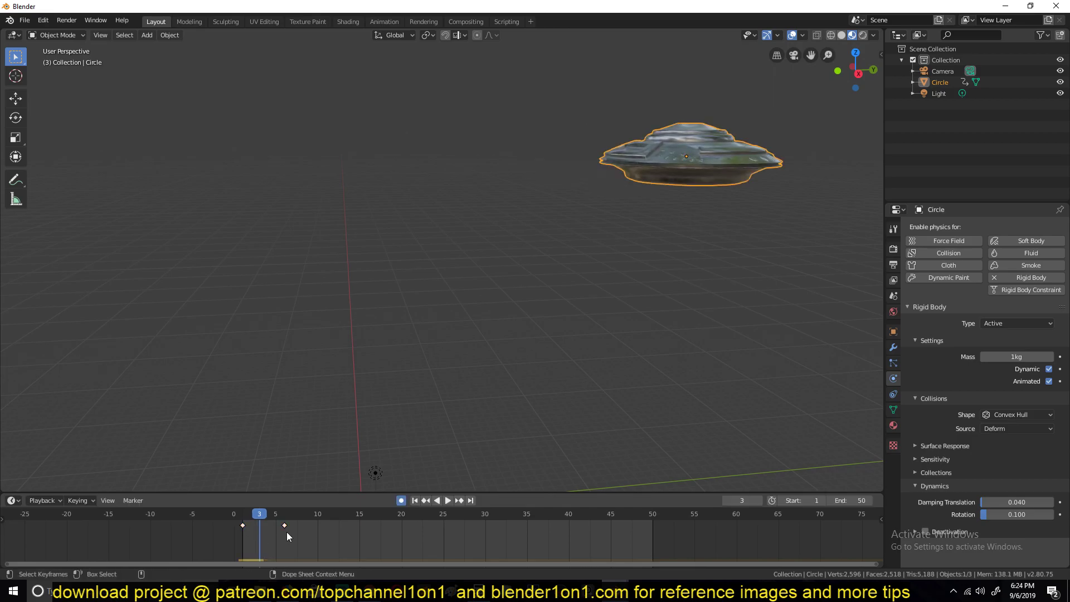
drag(288, 526, 322, 526)
Step: At frame 10, tilt the saucer sideways and then rotate it on its local X axis
middle_drag(340, 423, 380, 403)
key(Down)
key(Up)
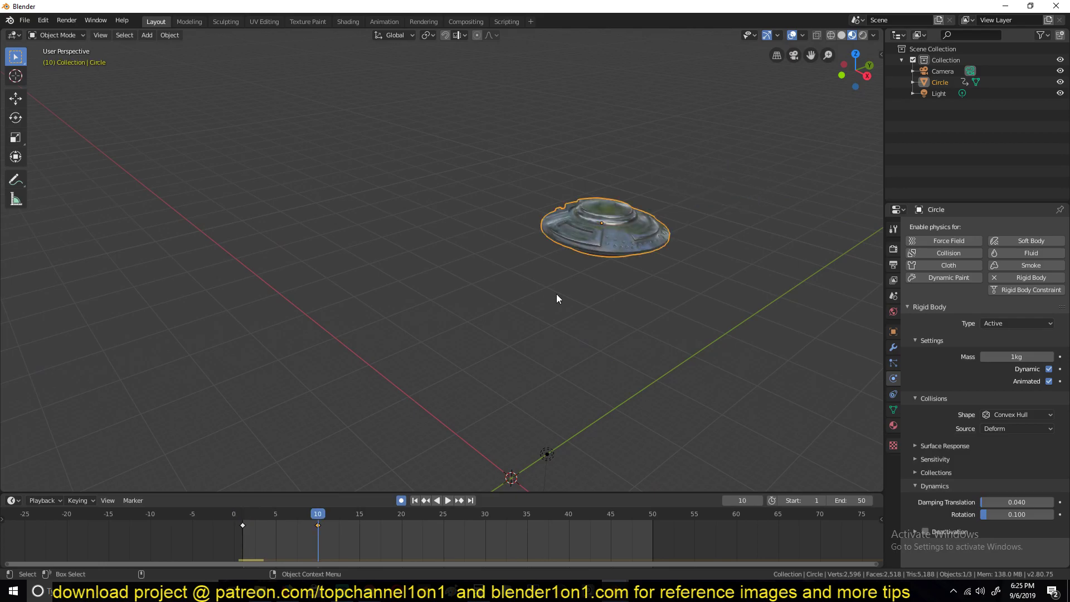
key(r)
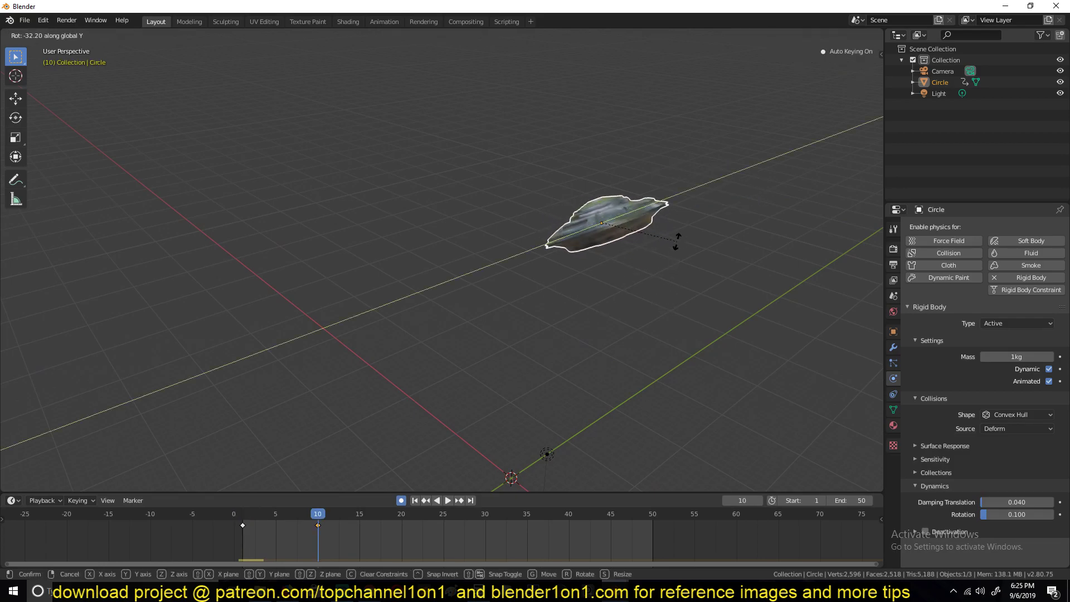
click(677, 240)
key(r)
key(x)
key(x)
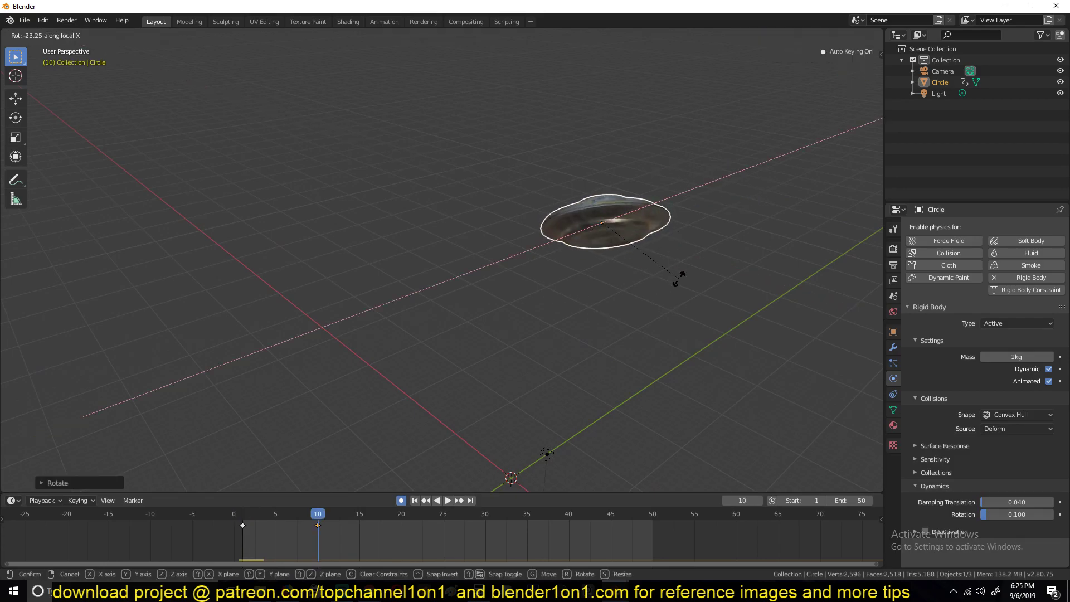
click(683, 188)
Step: Play the animation from the start and scrub to frame 8 to check the tilt
click(229, 544)
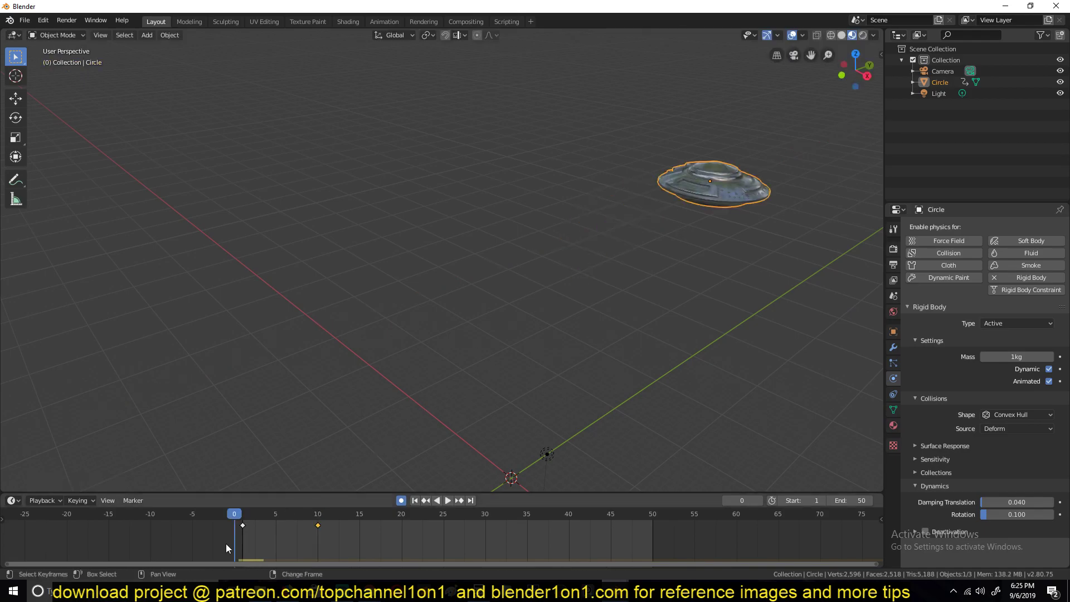
key(space)
key(Escape)
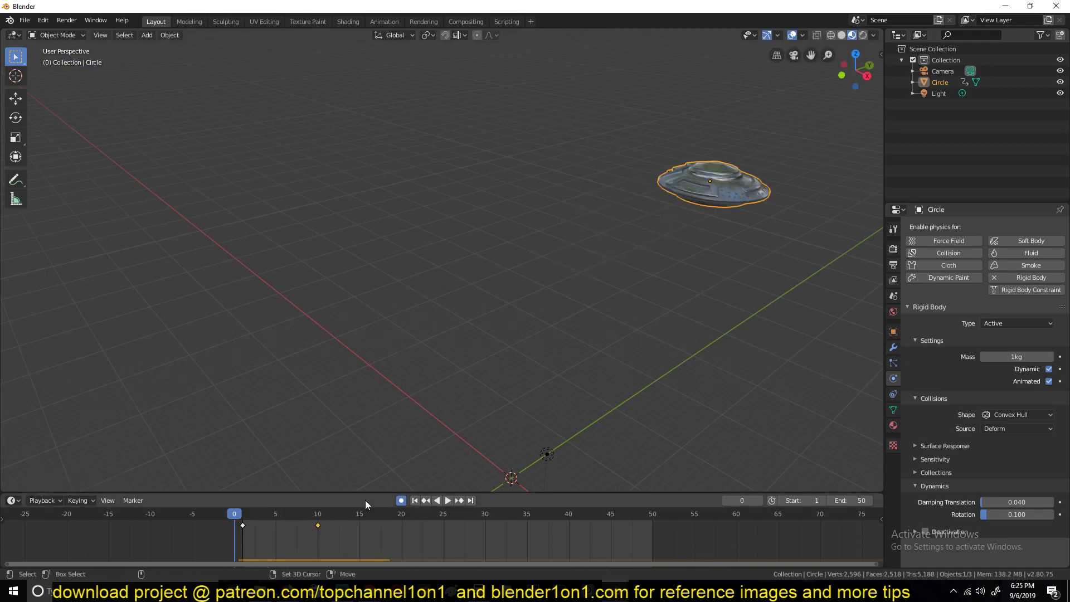
drag(276, 538, 300, 540)
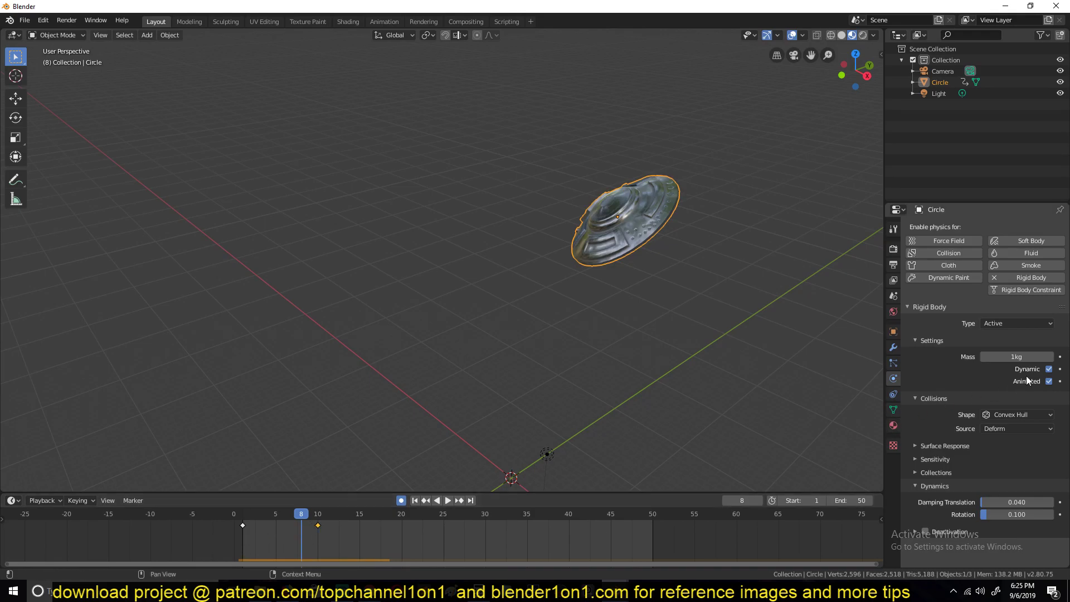
Step: Keyframe the rigid body Animated setting at frame 8 and off at frame 9
click(1059, 381)
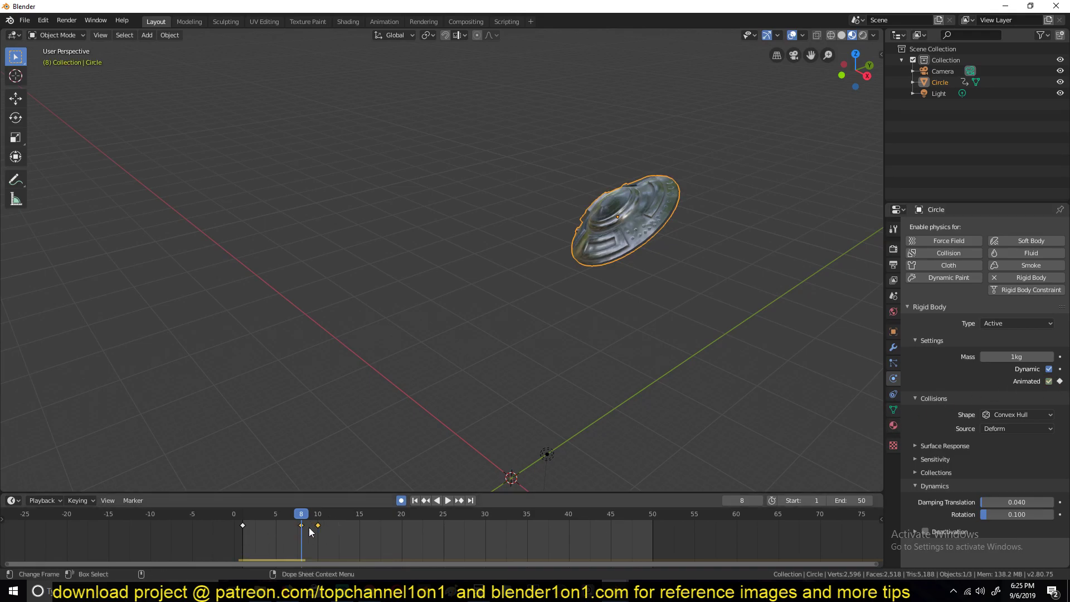
drag(189, 521, 245, 543)
scroll(301, 527, up, 3)
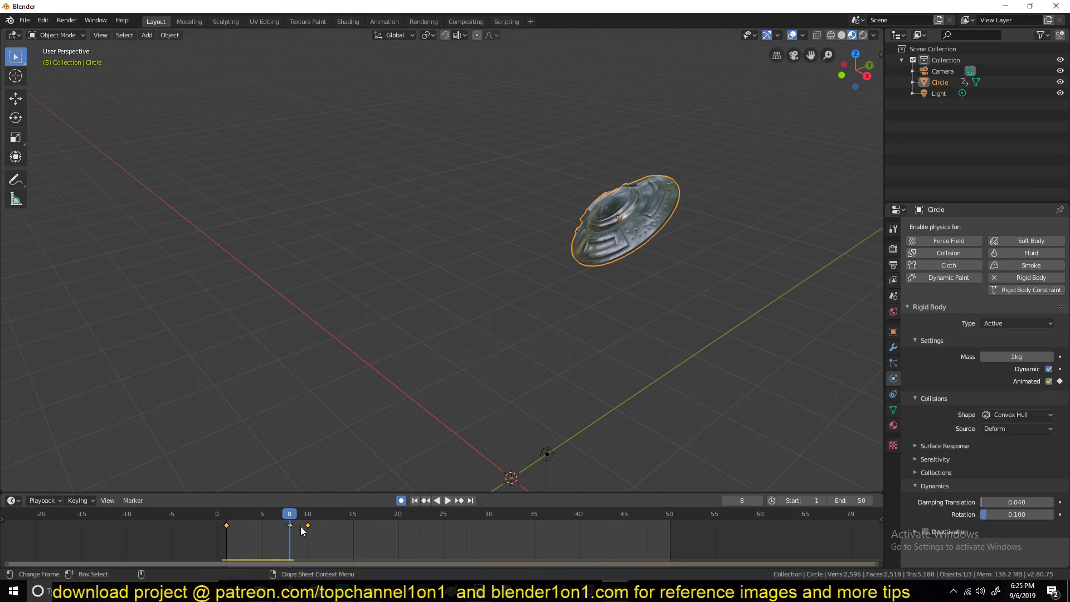
key(Right)
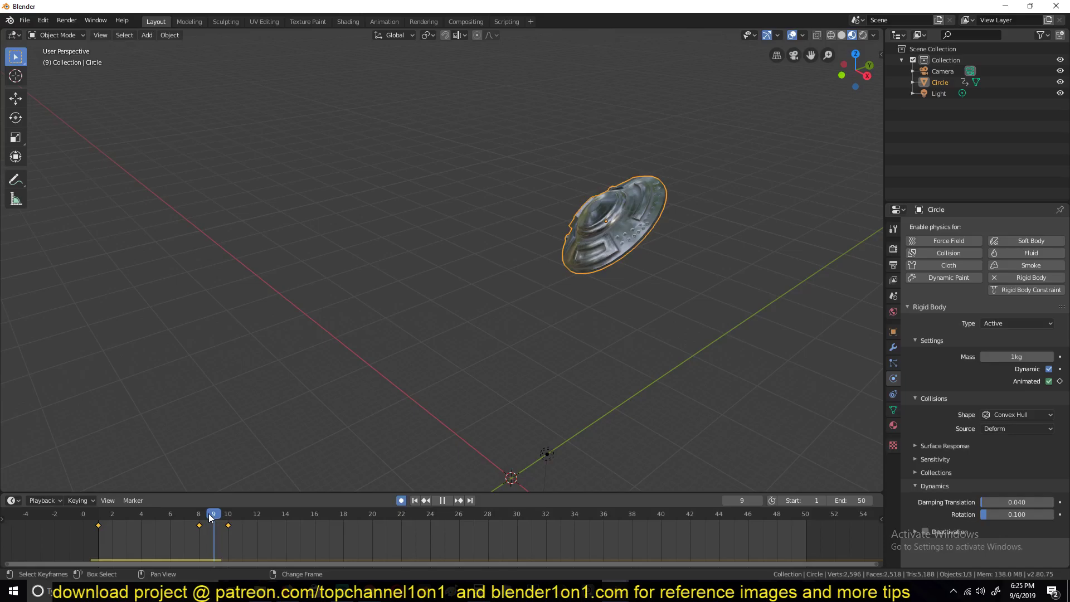
click(1060, 382)
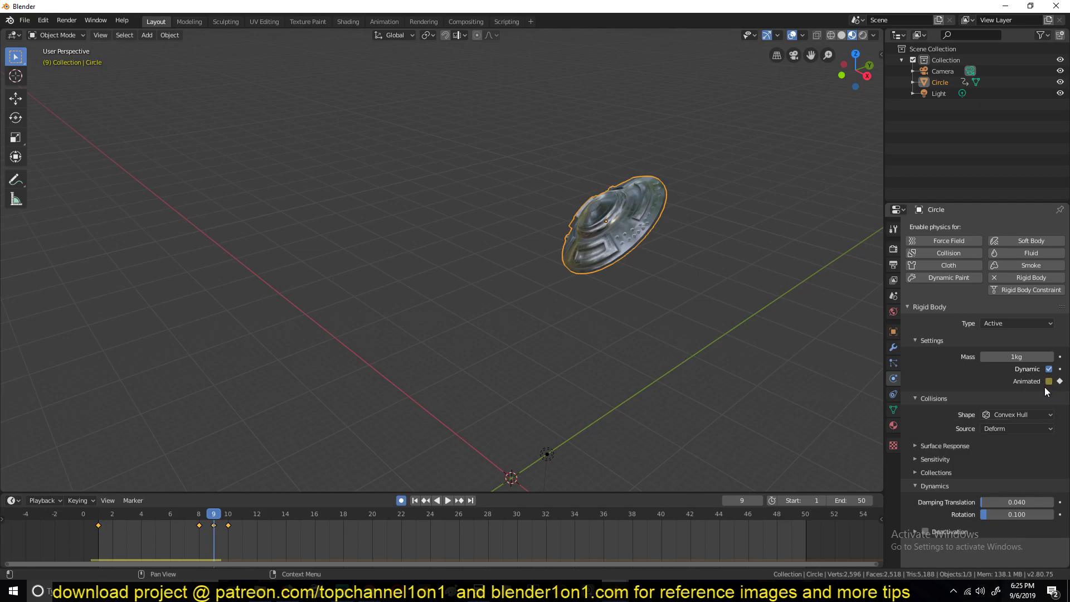
Step: Step between frames 8 and 9, then play the animation from the start
key(Left)
key(Right)
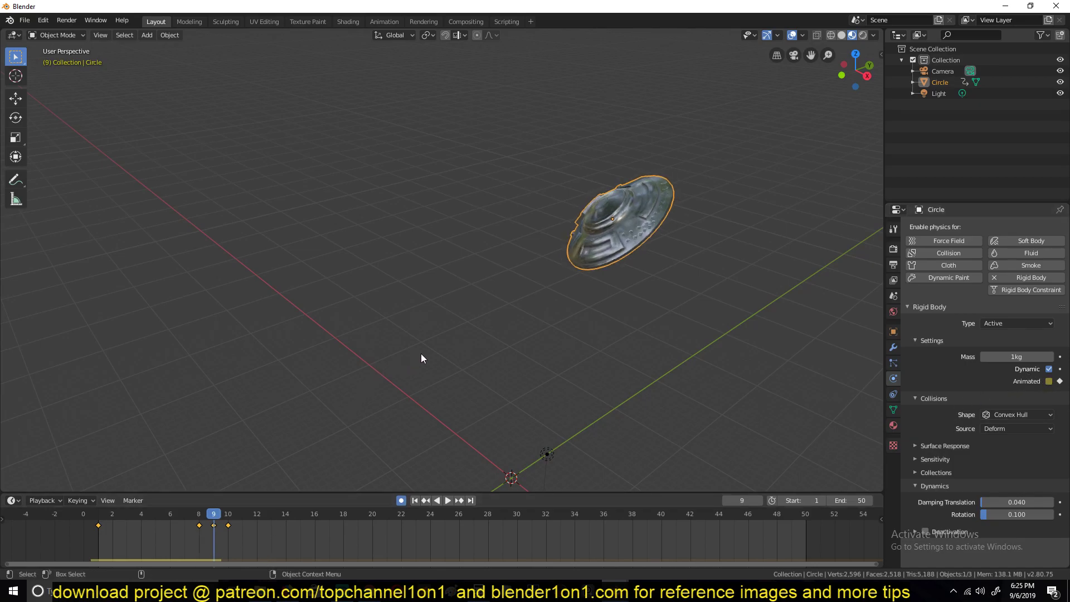
key(Left)
click(79, 532)
key(space)
scroll(347, 281, down, 3)
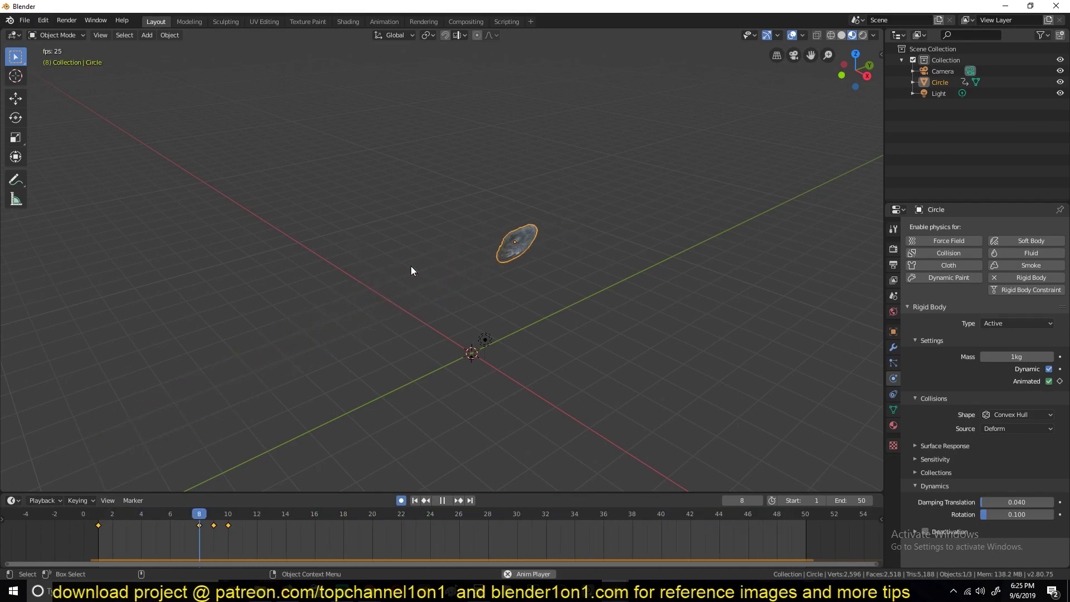
key(Escape)
key(space)
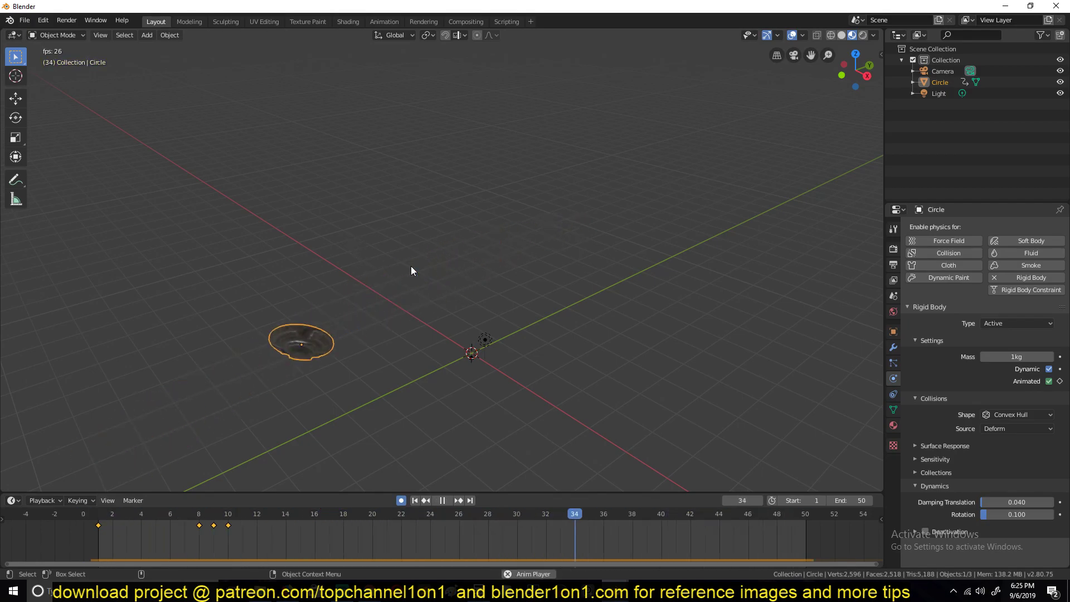
key(Escape)
middle_drag(410, 266, 635, 267)
key(space)
key(Escape)
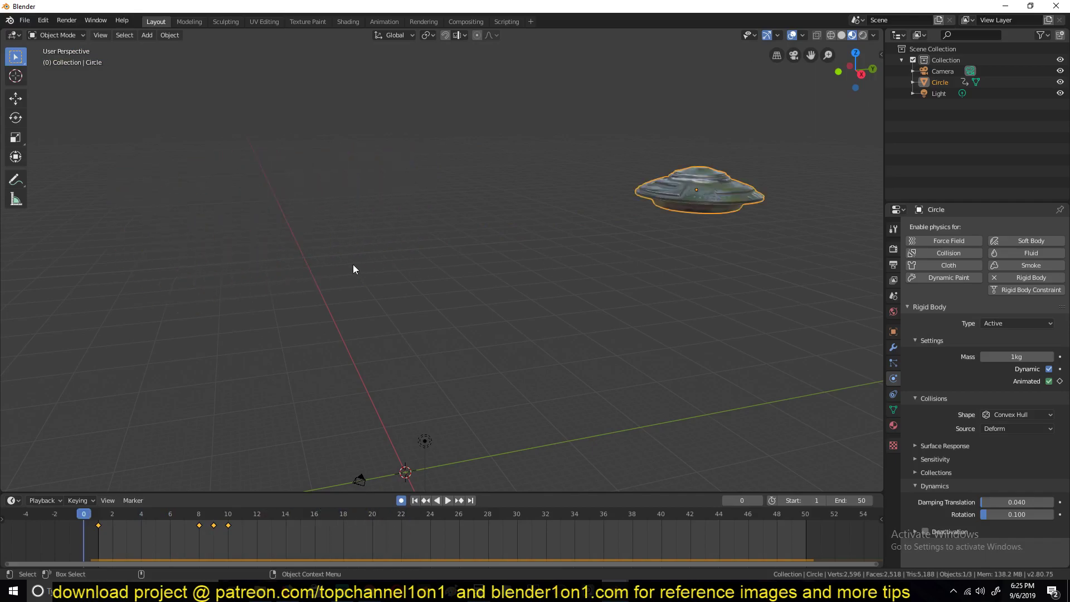
key(space)
key(Escape)
key(space)
key(Escape)
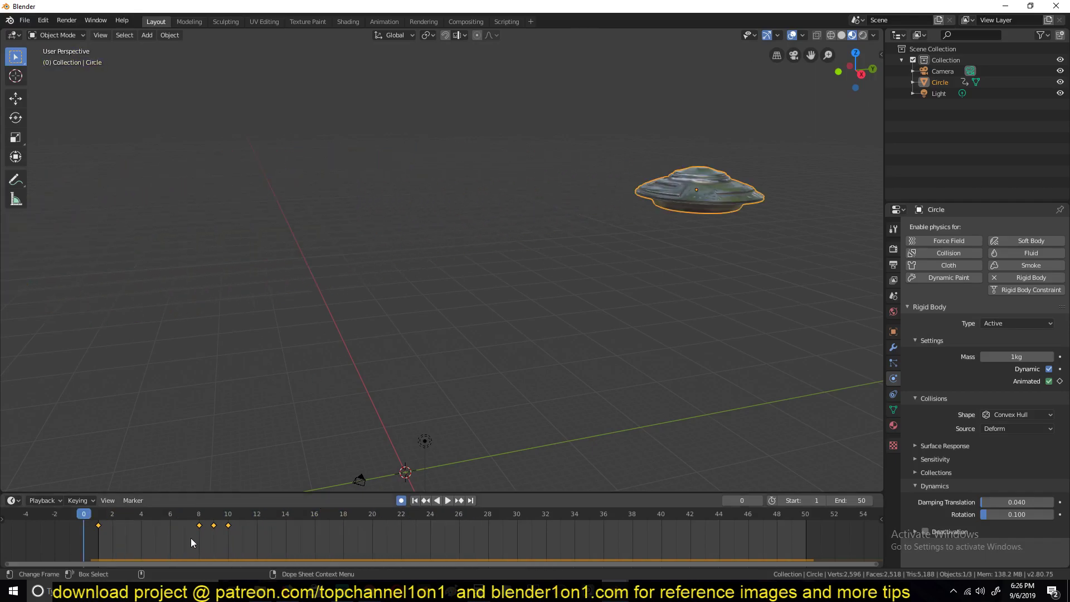
mouse_move(190, 537)
right_down()
mouse_move(219, 535)
mouse_move(199, 532)
right_up()
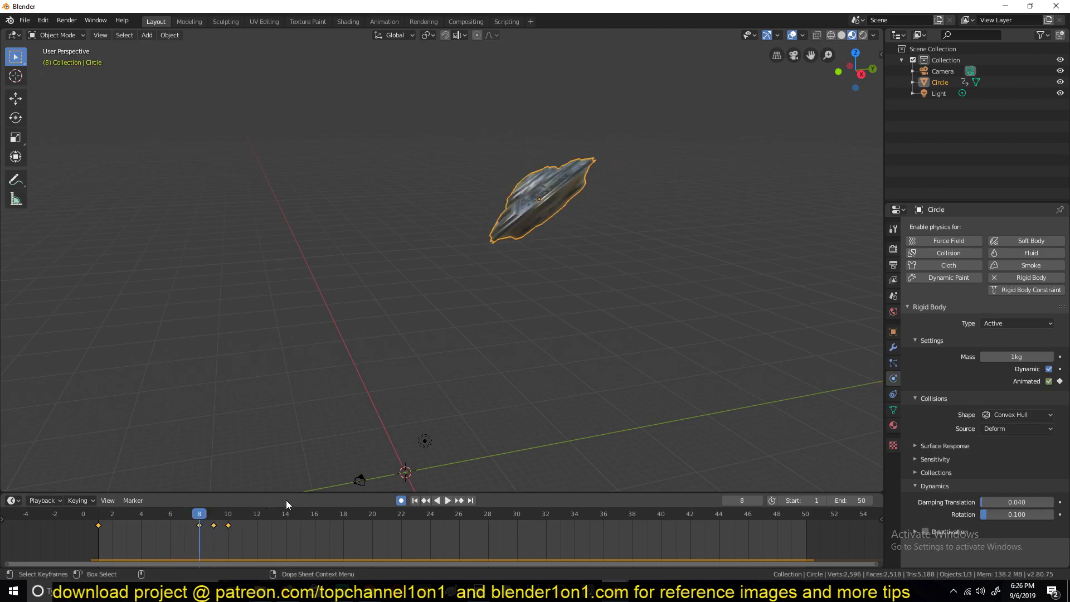
Step: Enlarge the bottom editor as the Graph Editor and set the keyframe handles to Vector
drag(286, 493, 382, 401)
key(ctrl+Tab)
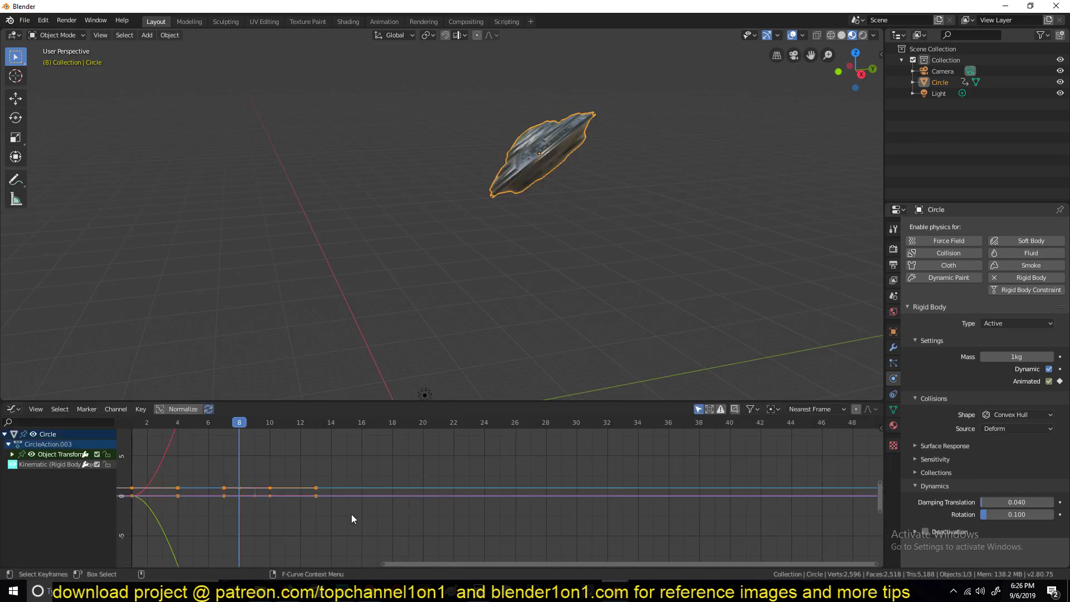
key(Home)
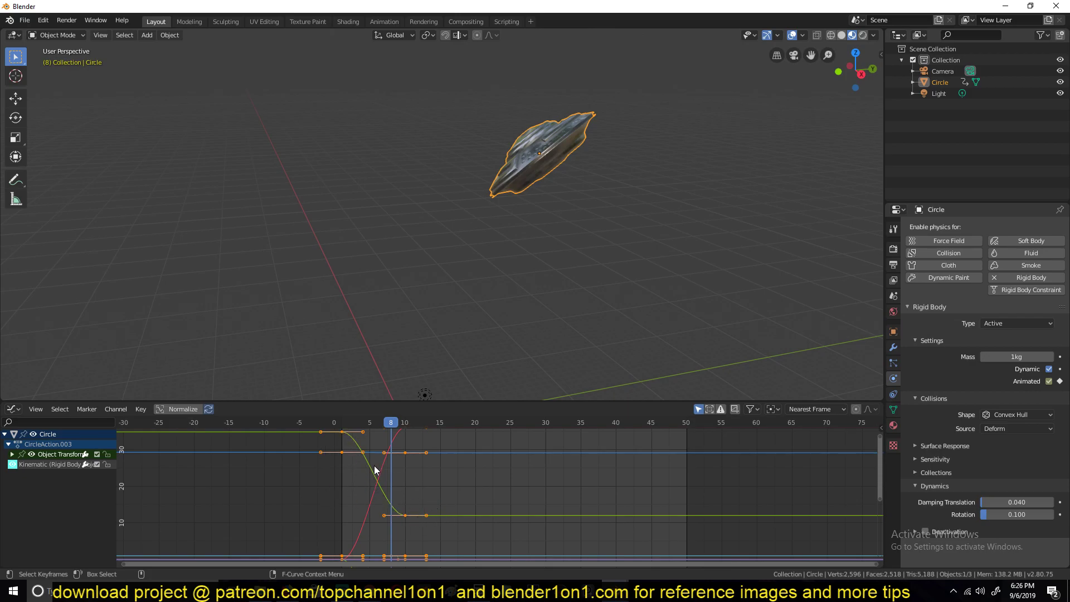
key(ctrl+Tab)
key(ctrl+Tab)
key(ctrl+Tab)
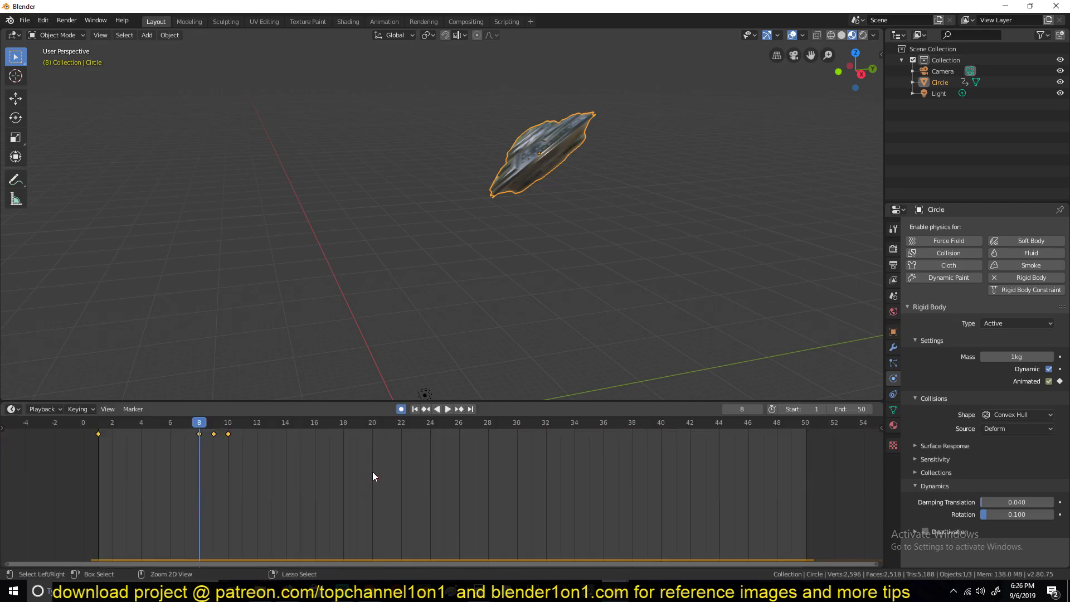
key(ctrl+Tab)
key(ctrl+Tab)
key(ctrl+Tab)
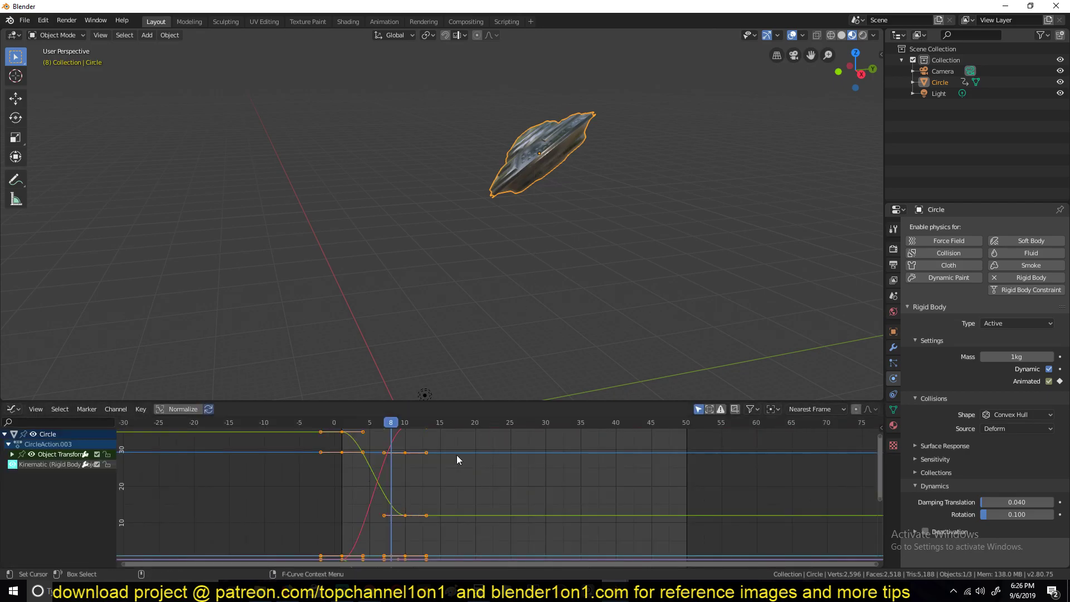
key(t)
key(v)
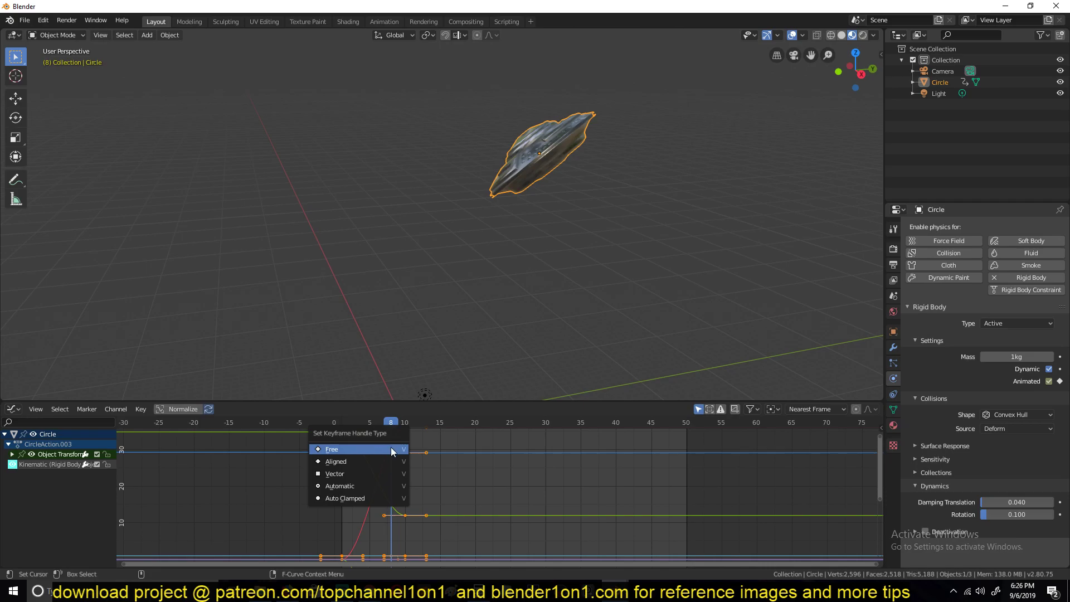
key(v)
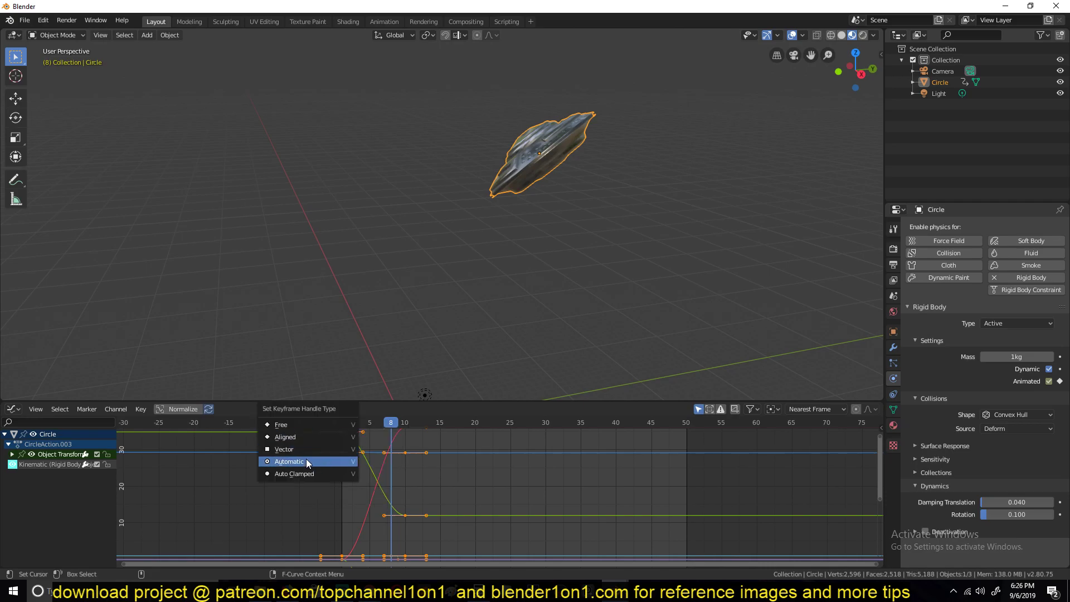
click(307, 449)
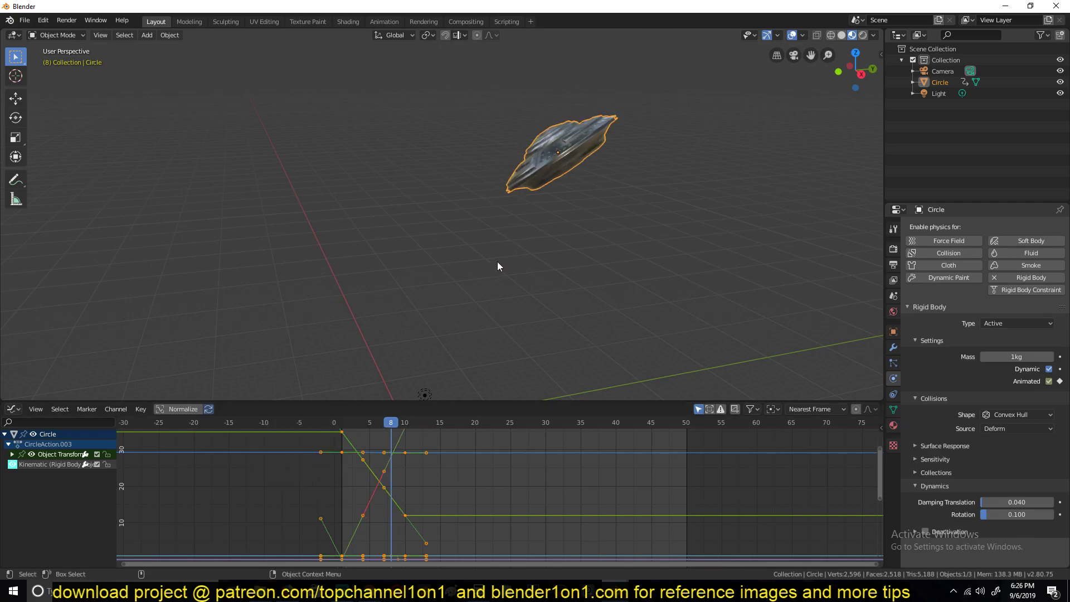
Step: Play the saucer's straight-line animation while orbiting the scene
key(space)
key(shift+Left)
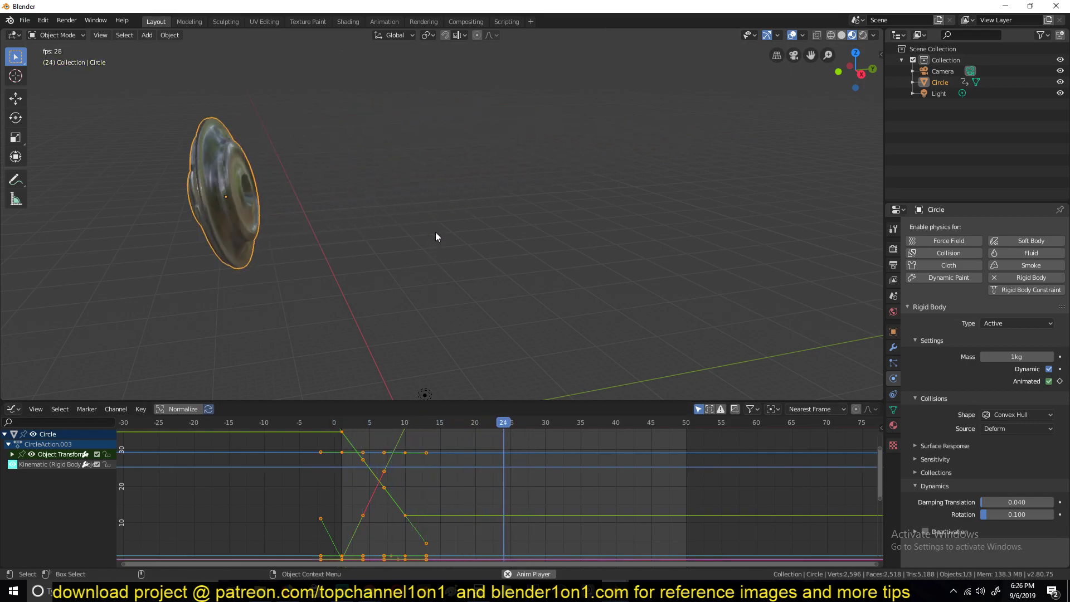
middle_drag(373, 370, 489, 232)
key(Escape)
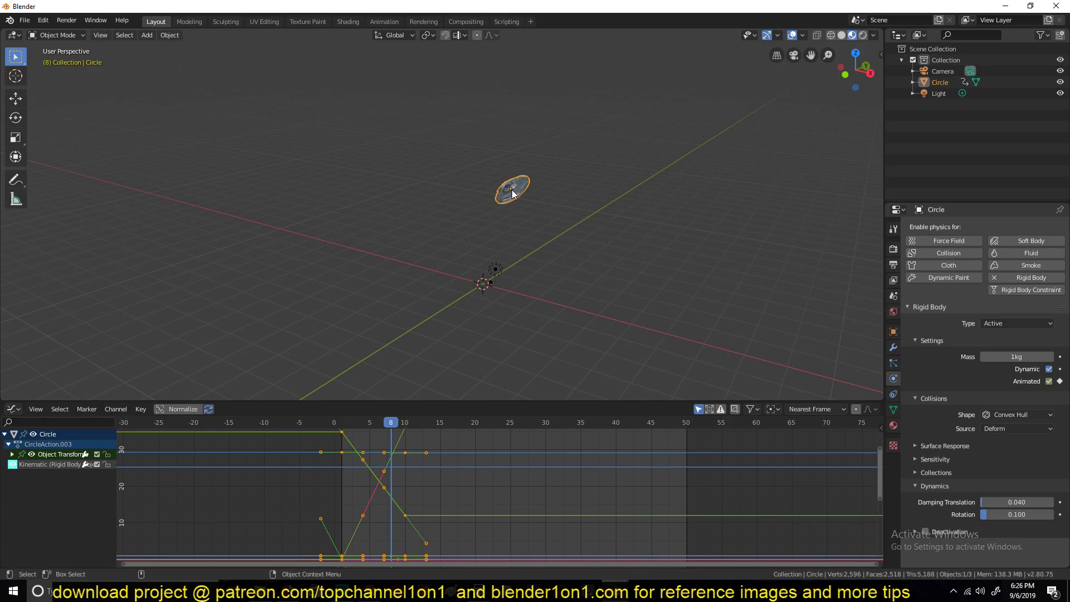
middle_drag(512, 193, 458, 190)
key(space)
key(Escape)
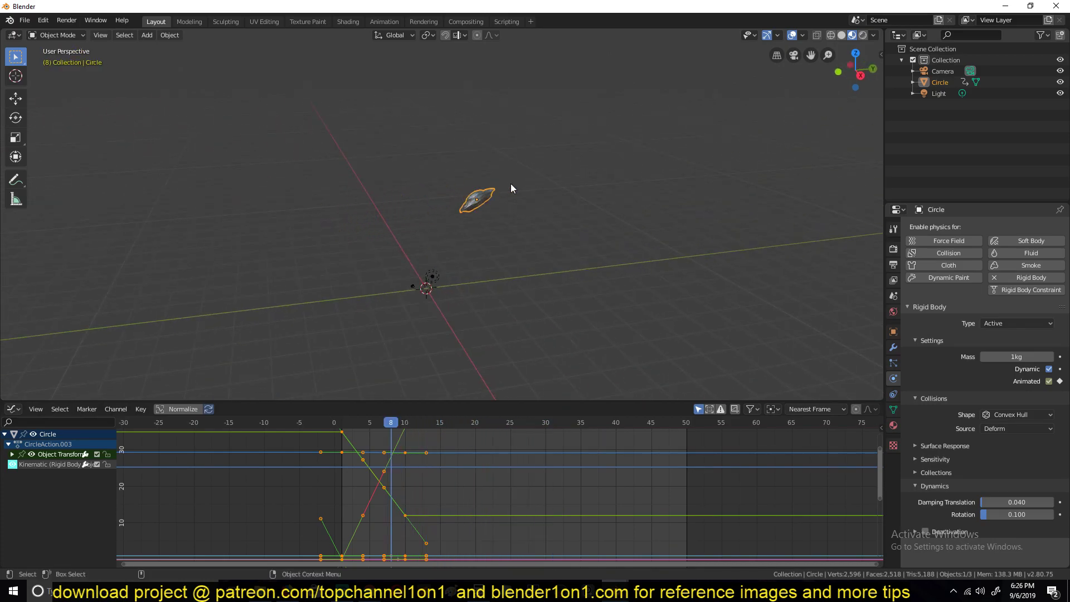
Step: Switch the bottom editor to the Timeline and replay the fall from frame 0
key(shift+F12)
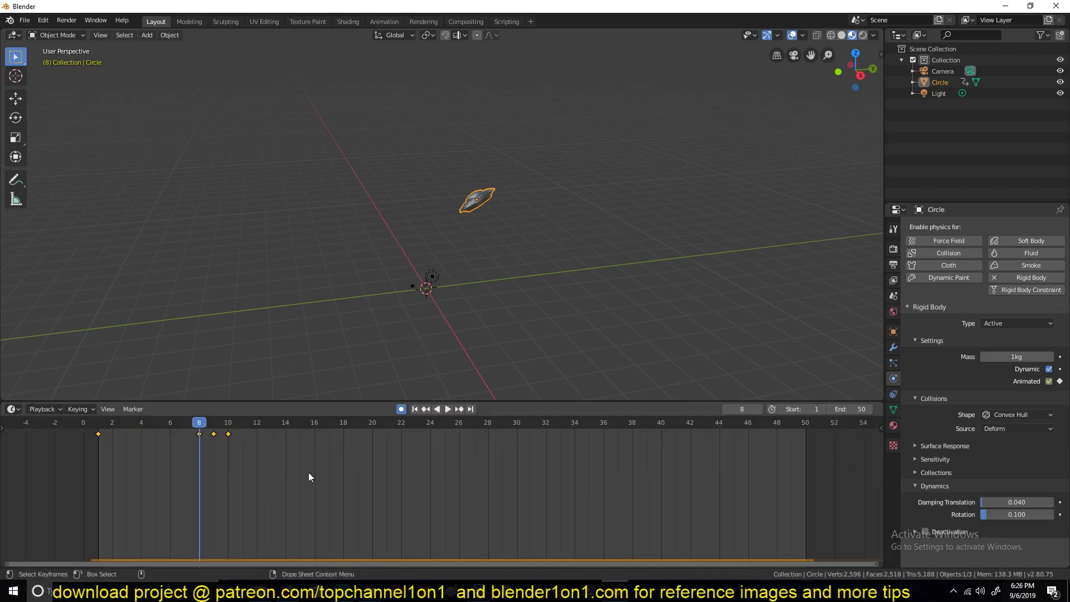
key(shift+Left)
key(space)
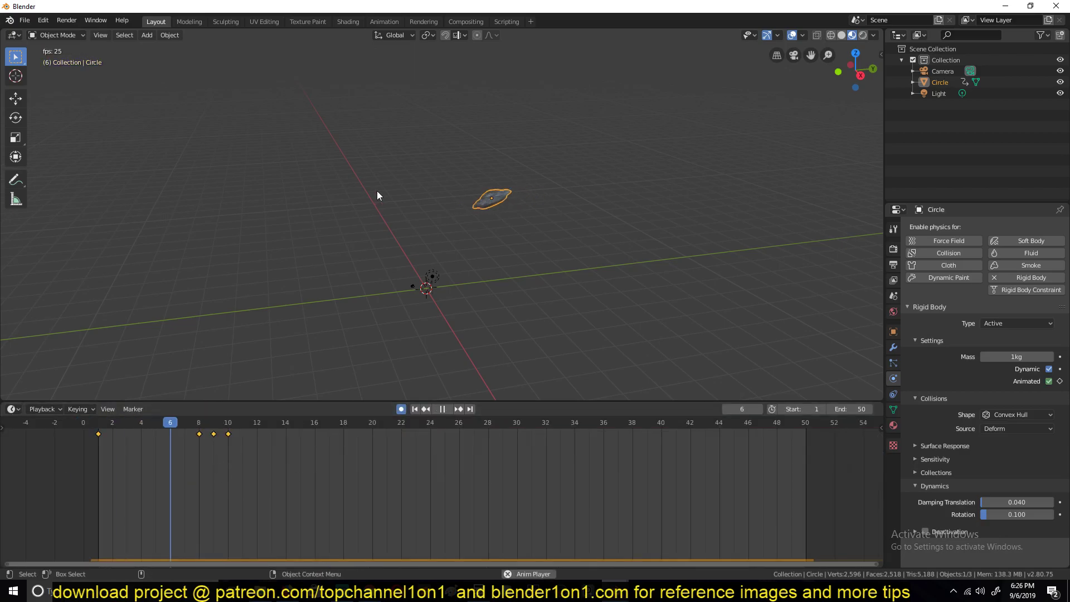
key(shift+Left)
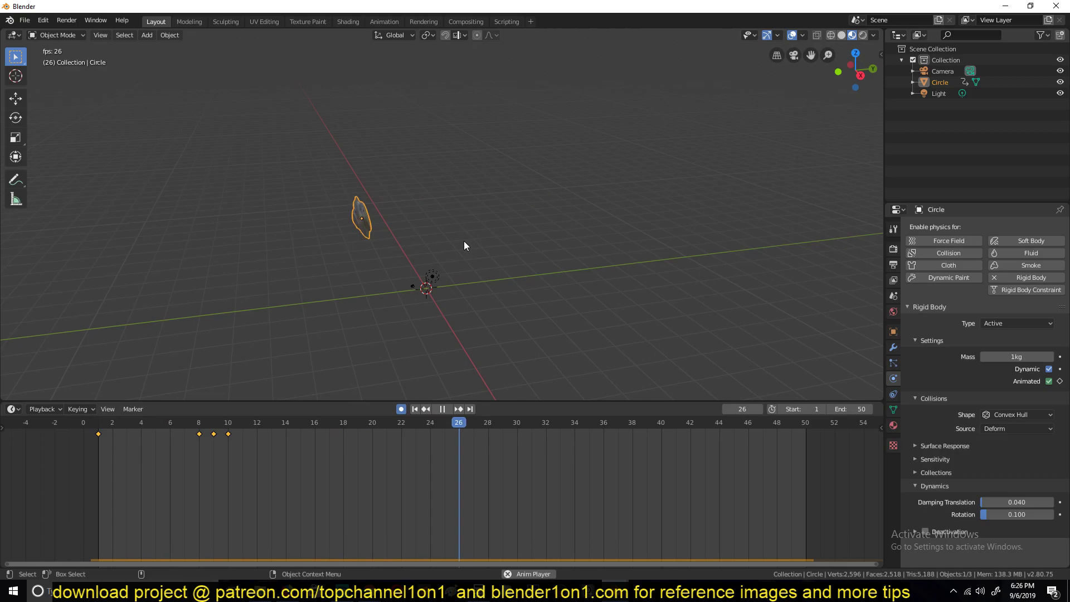
key(Escape)
middle_drag(462, 252, 539, 225)
Step: Deselect the saucer and add a new plane, scaled up beneath it
key(alt+a)
key(shift+a)
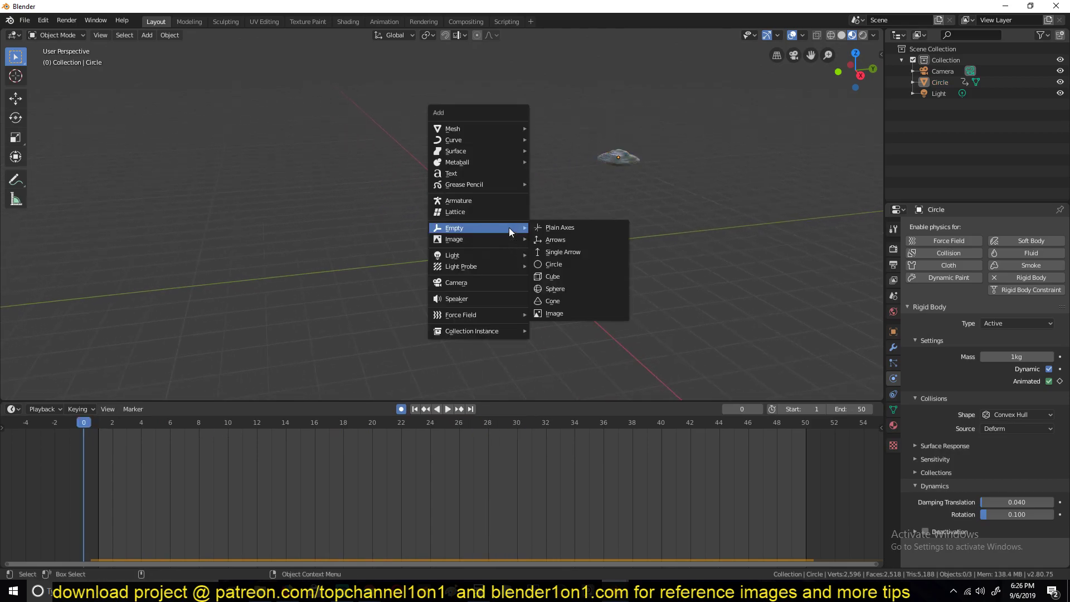
mouse_move(461, 129)
click(560, 129)
key(s)
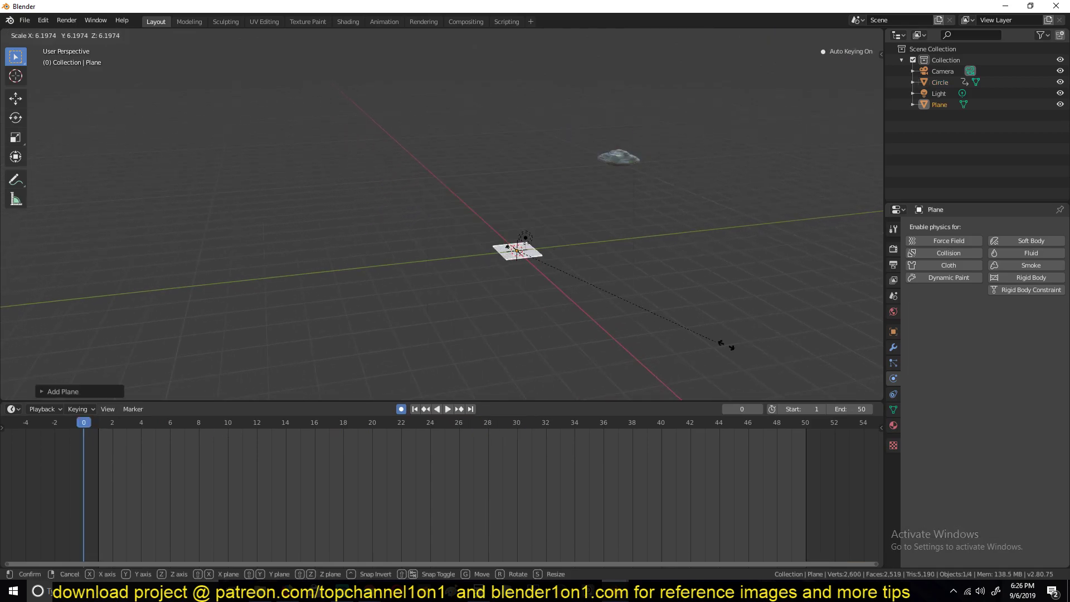
click(721, 342)
Step: Stretch the plane along Y into a long ground strip and slide it along X
middle_drag(154, 381, 444, 359)
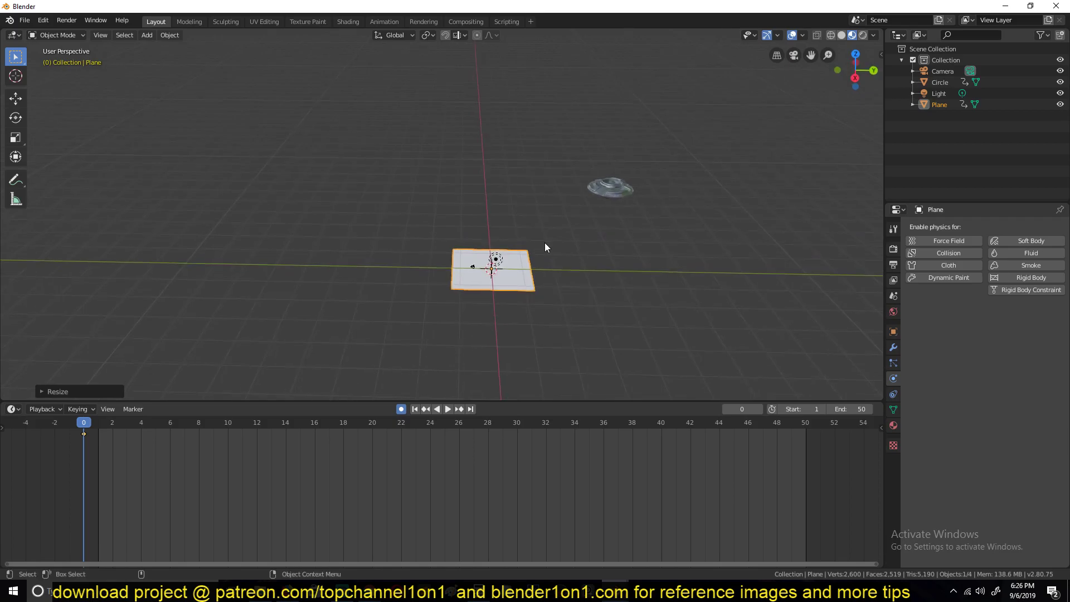
key(s)
key(x)
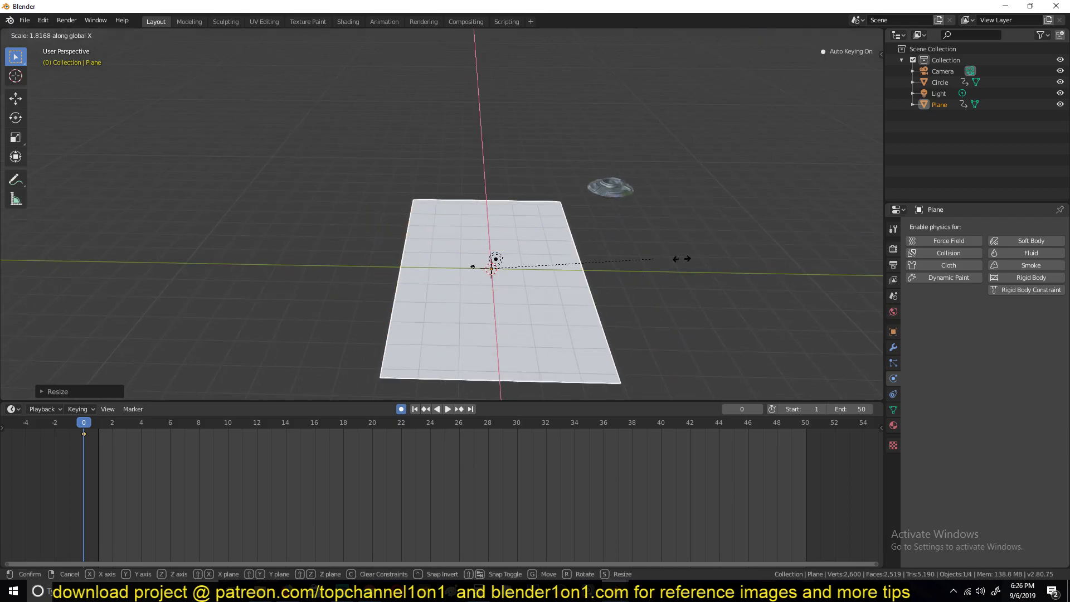
key(y)
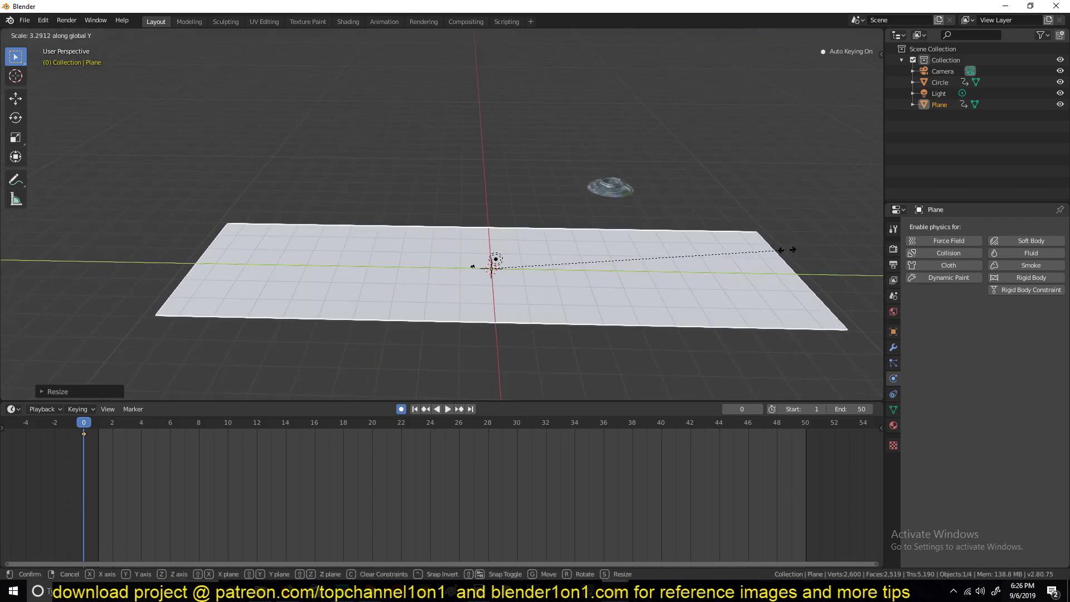
click(787, 250)
middle_drag(836, 251, 684, 226)
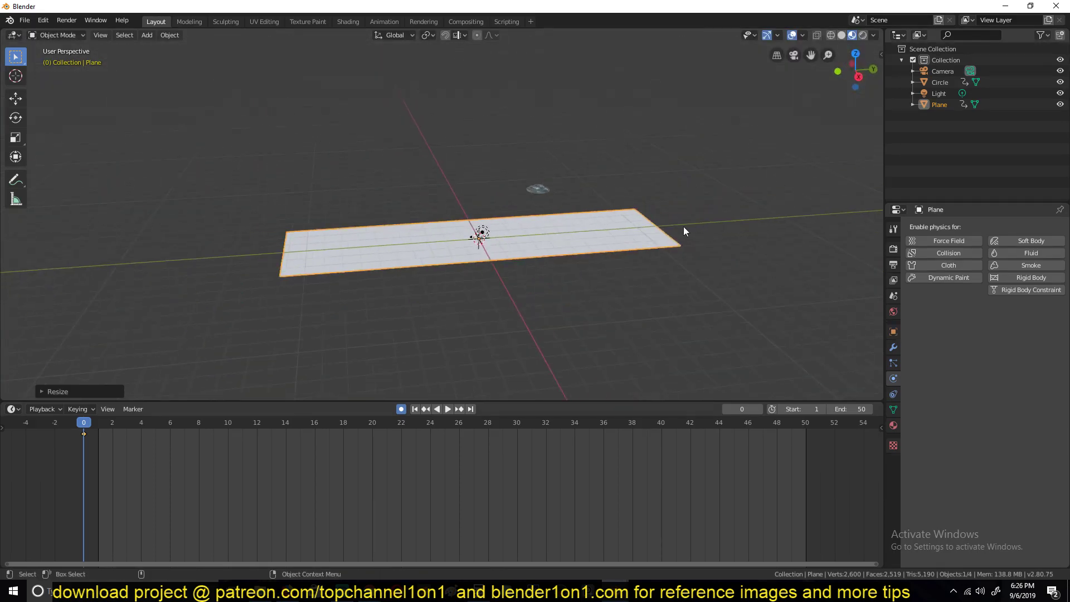
key(s)
key(y)
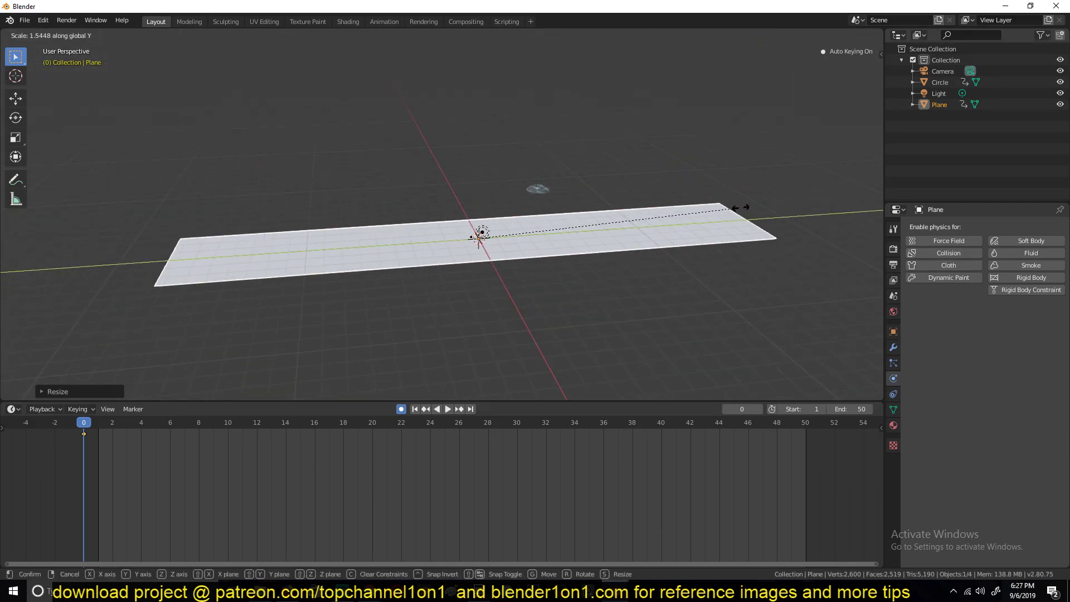
click(740, 208)
key(g)
key(x)
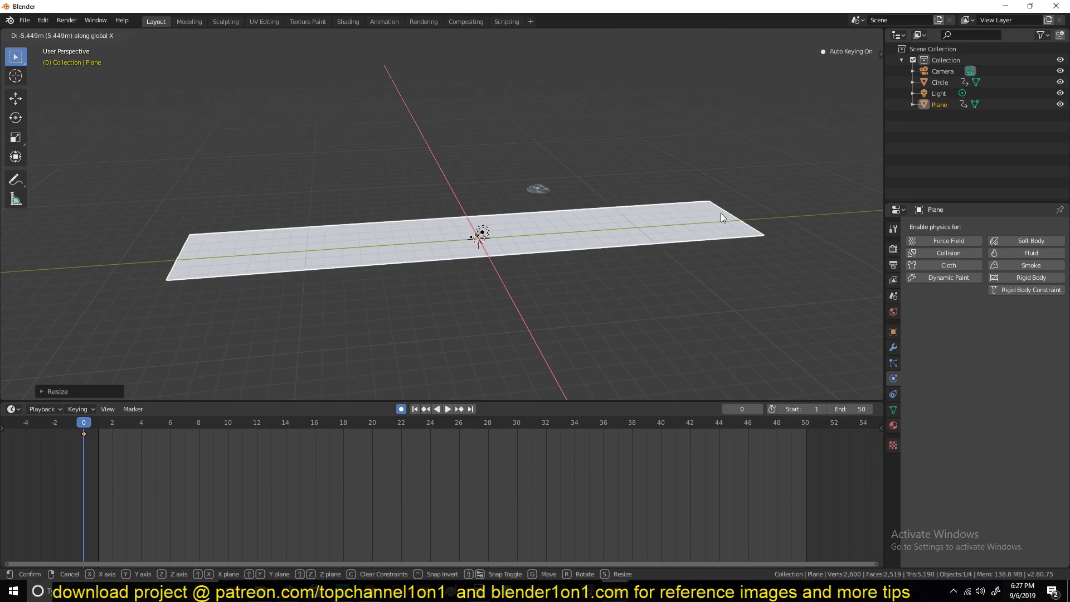
click(725, 211)
Step: Switch the viewport to Solid shading with Random colours and Shadow enabled
click(842, 36)
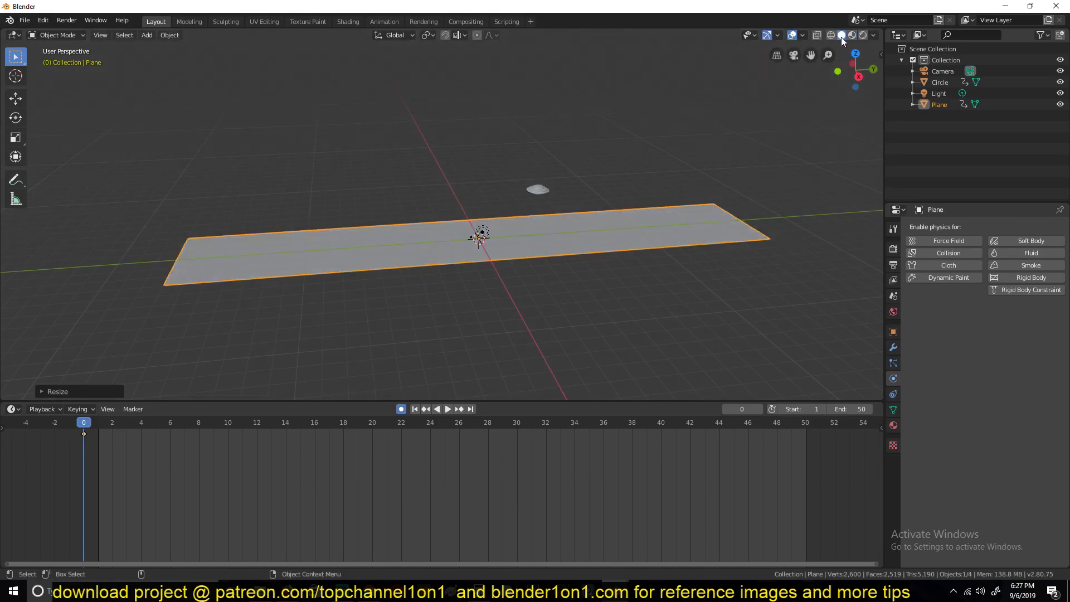
click(874, 35)
click(866, 187)
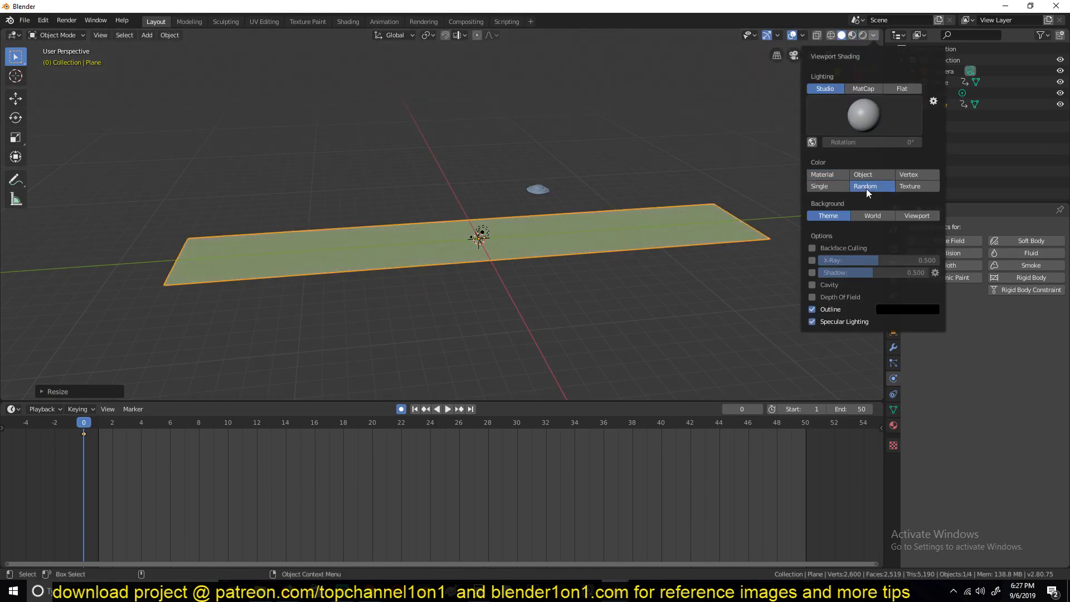
click(813, 273)
Step: Play the saucer animation from a low side view, then rewind to the start
key(space)
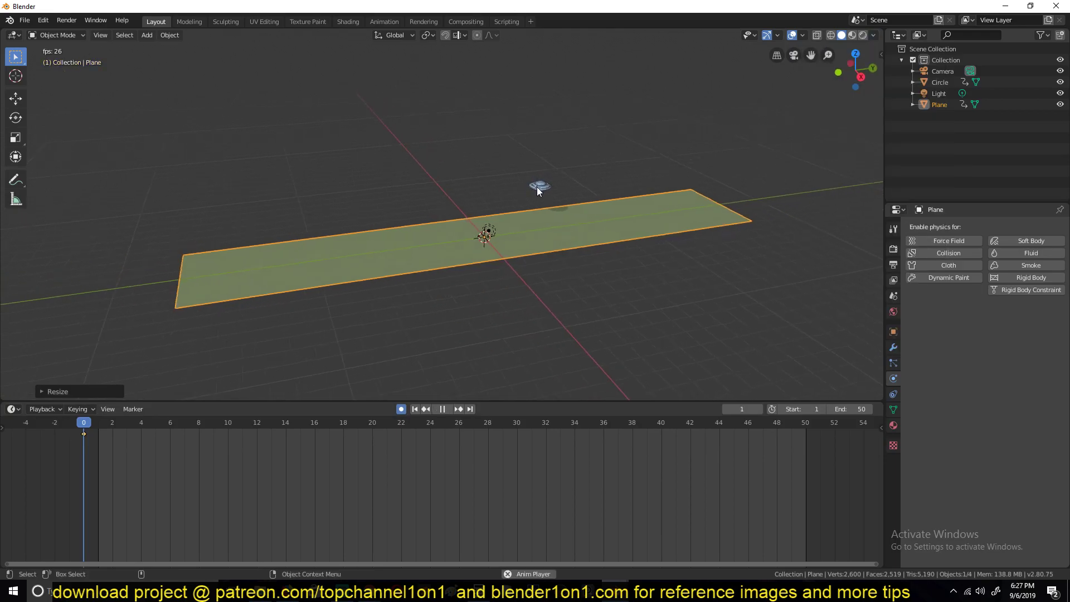
middle_drag(566, 172, 626, 137)
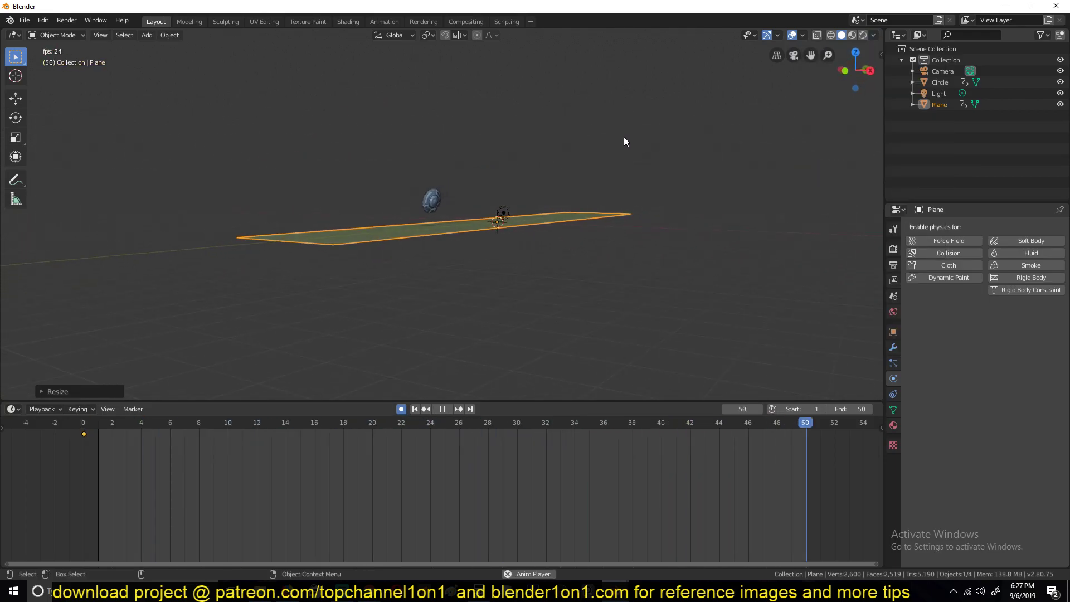
key(Escape)
Step: Select the saucer and set the current frame to 1, cancelling the keyframe scaling
middle_drag(469, 189, 475, 210)
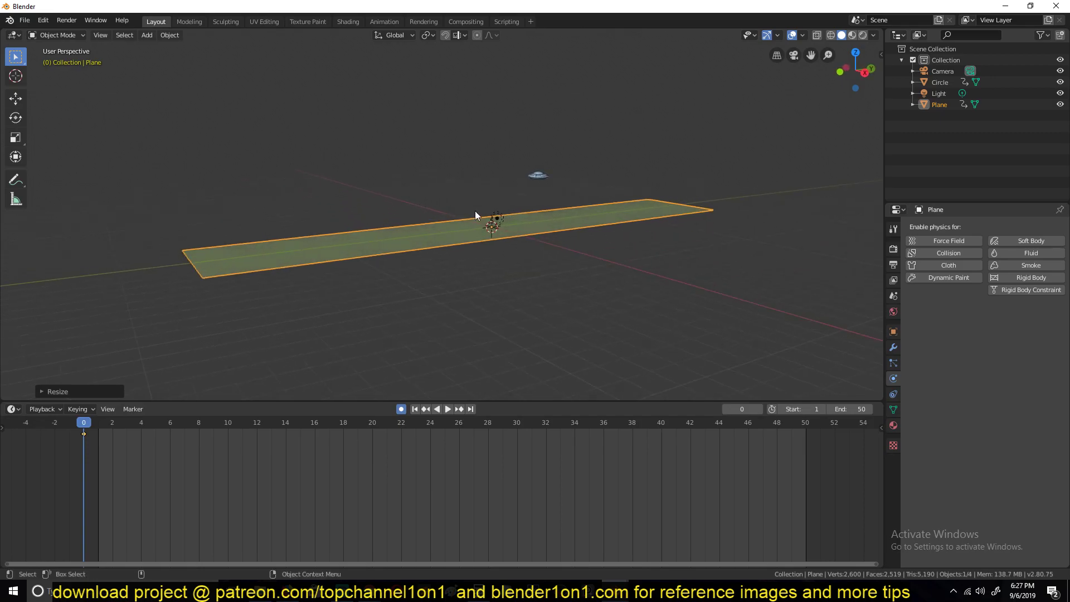
scroll(476, 212, down, 2)
click(524, 182)
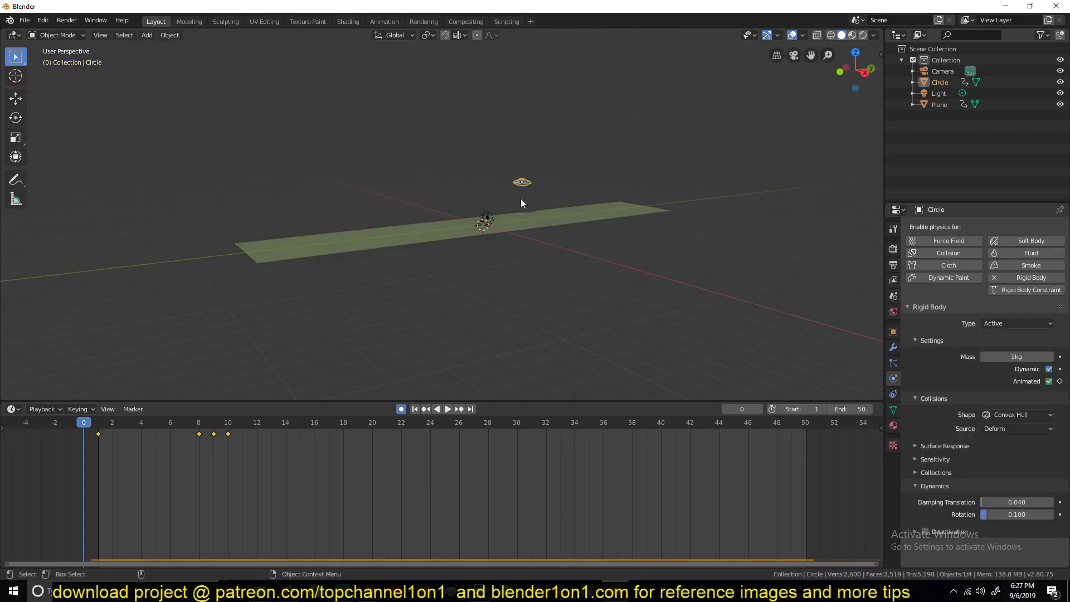
click(102, 458)
key(s)
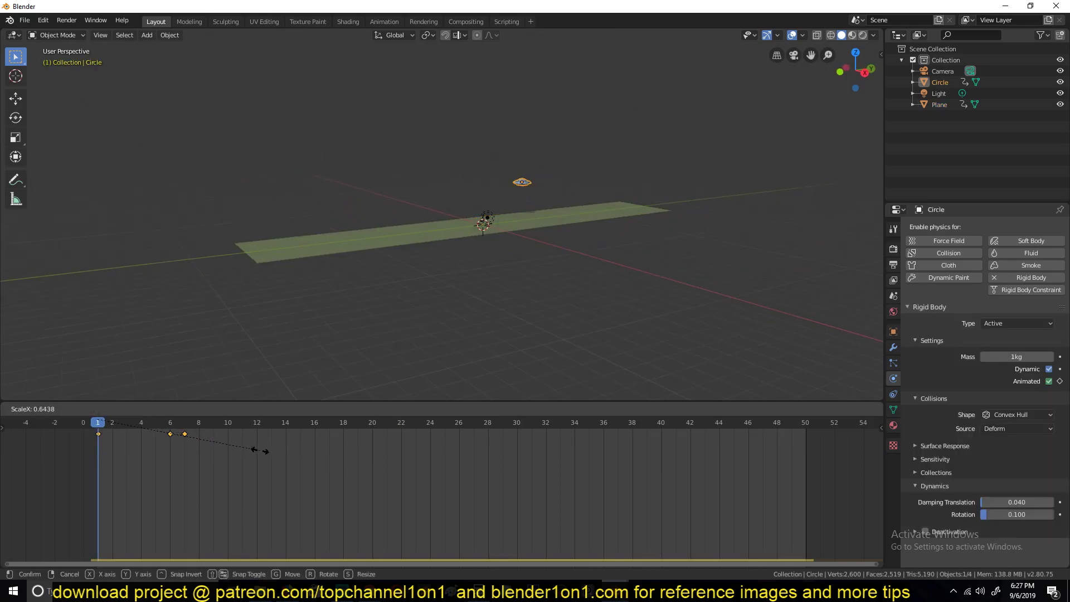
right_click(262, 451)
key(s)
right_click(234, 446)
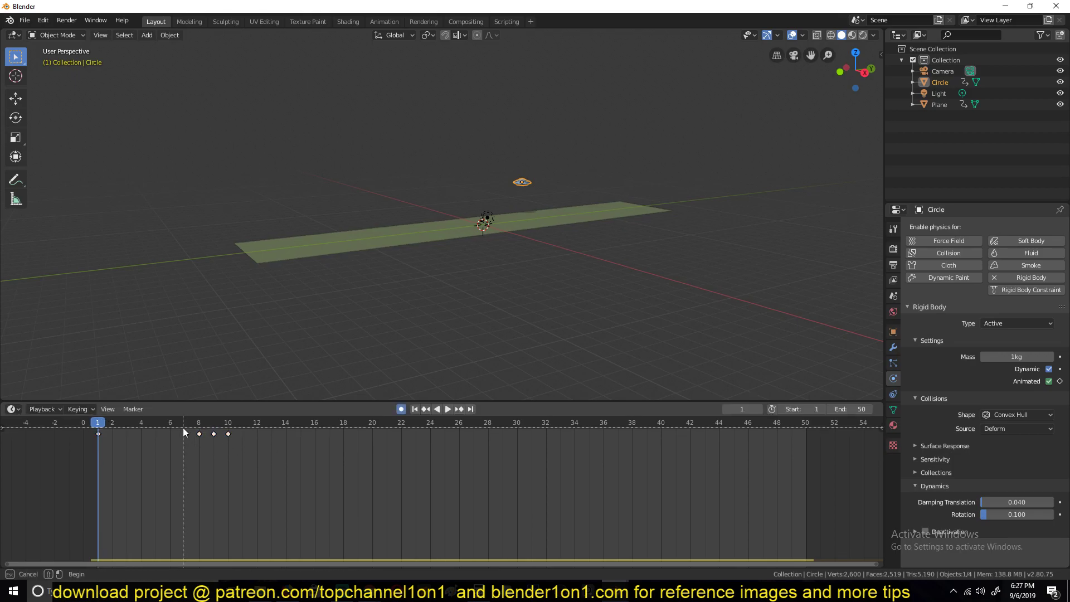
Step: Move the saucer's keys from frames 8–10 to frames 4–6 and play to check
drag(183, 427, 252, 448)
key(g)
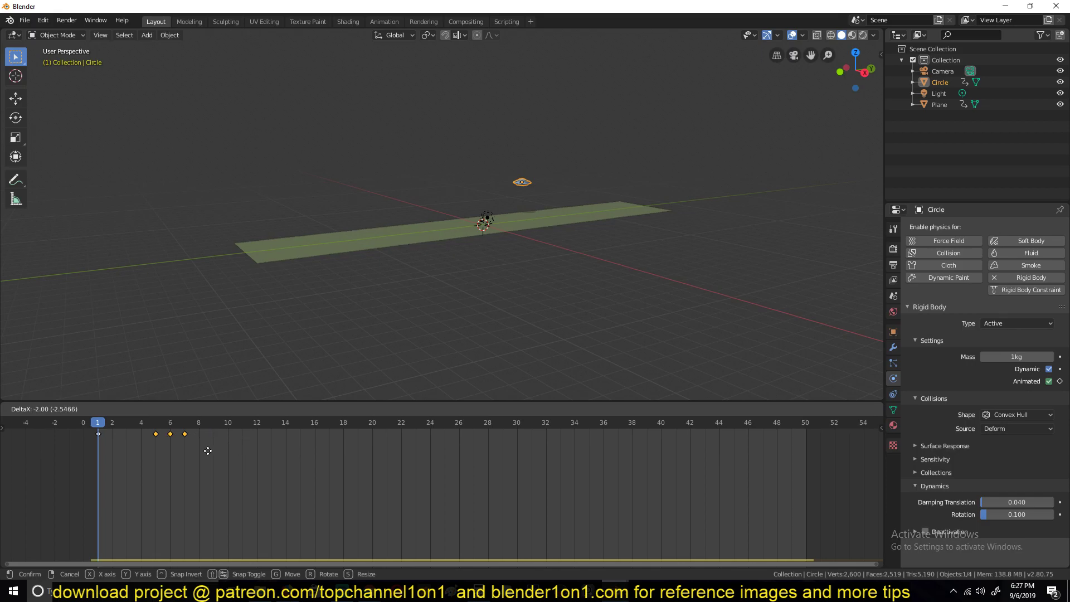
click(218, 449)
key(space)
key(Escape)
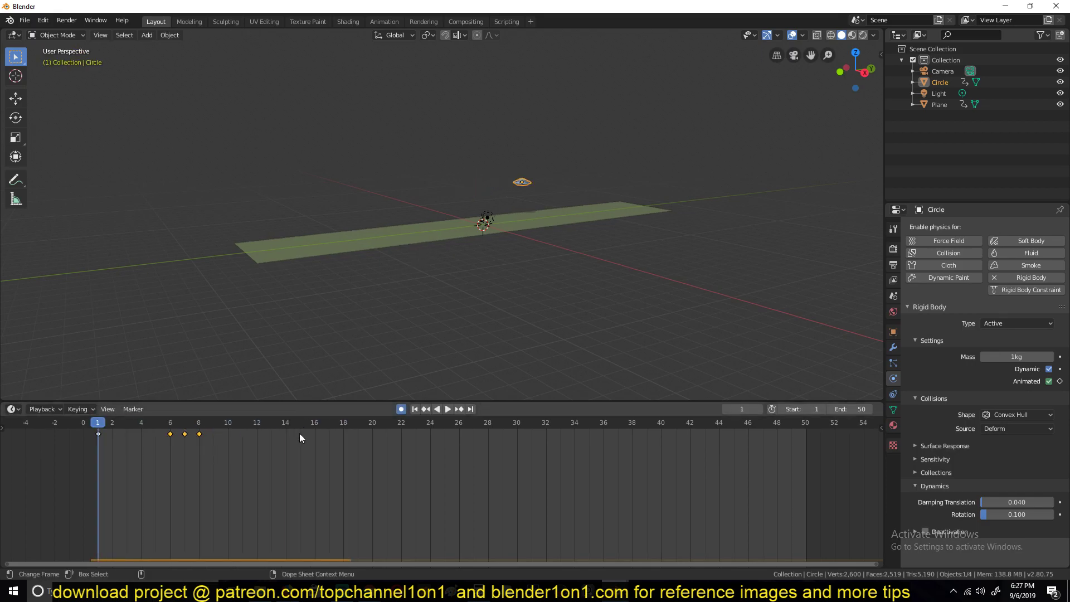
key(g)
click(251, 437)
key(space)
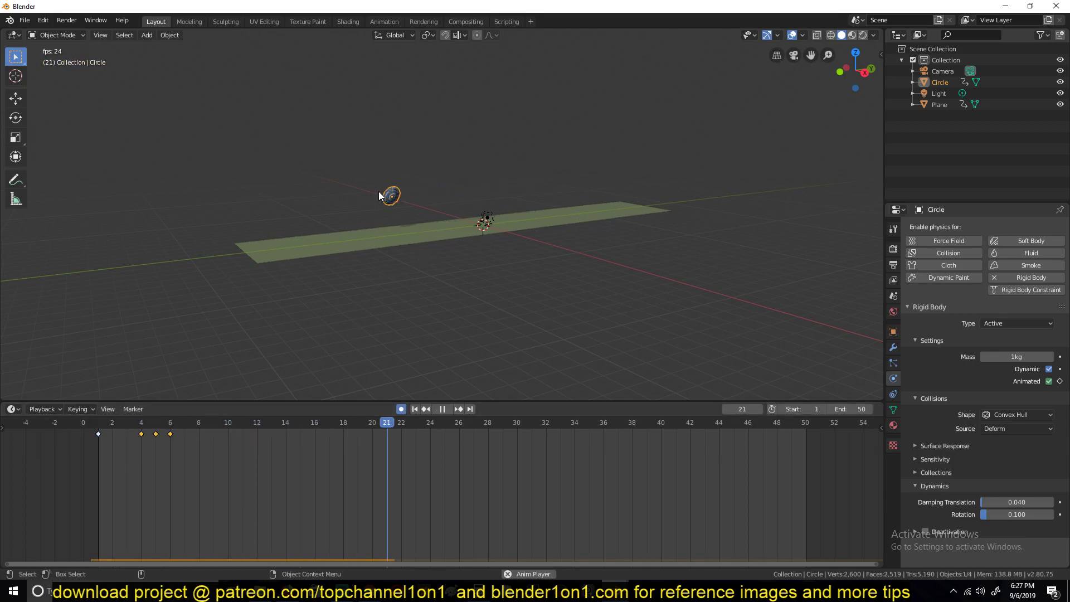
key(Escape)
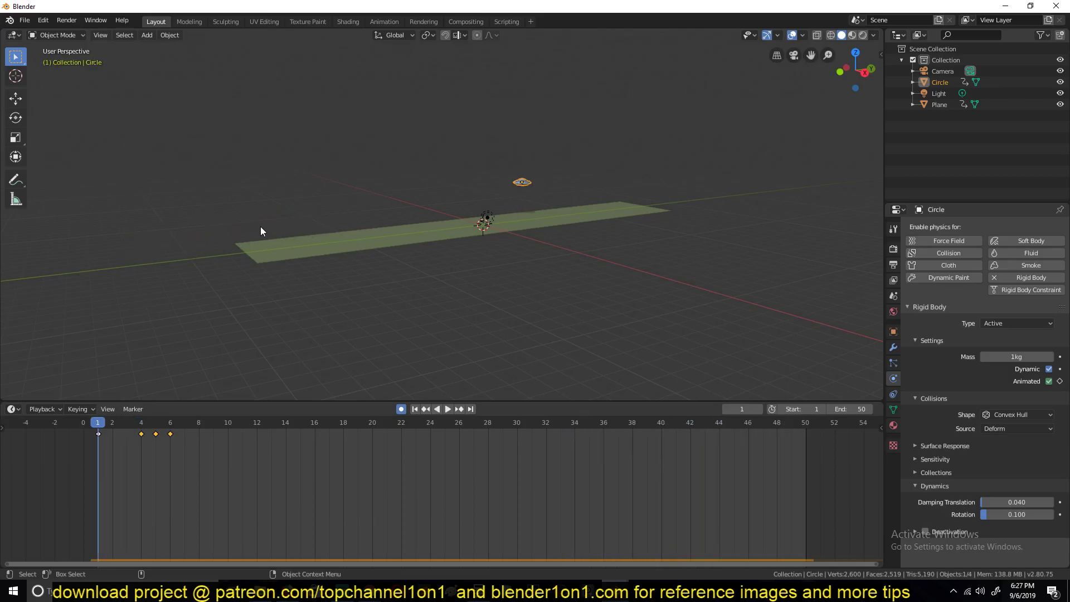
Step: Turn off auto keying and delete the plane's keyframes
click(422, 239)
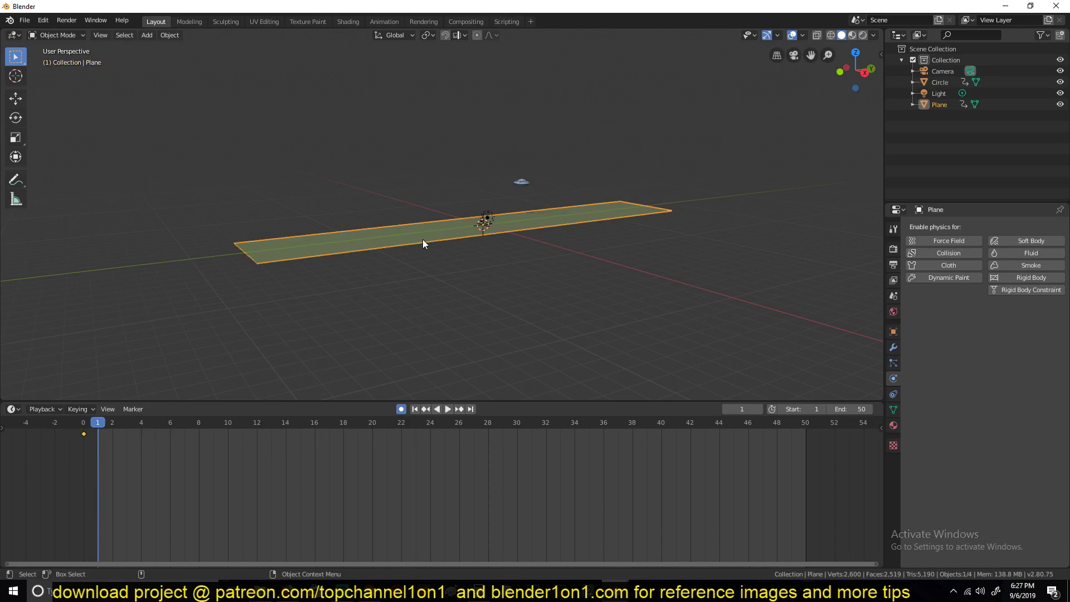
middle_drag(422, 239, 512, 225)
click(401, 409)
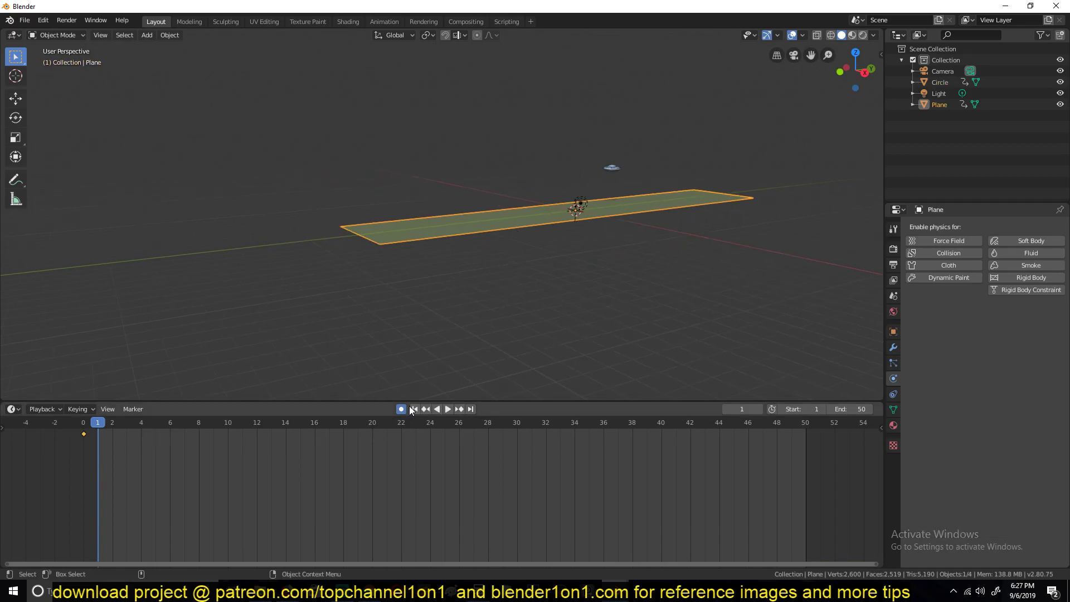
key(x)
click(382, 486)
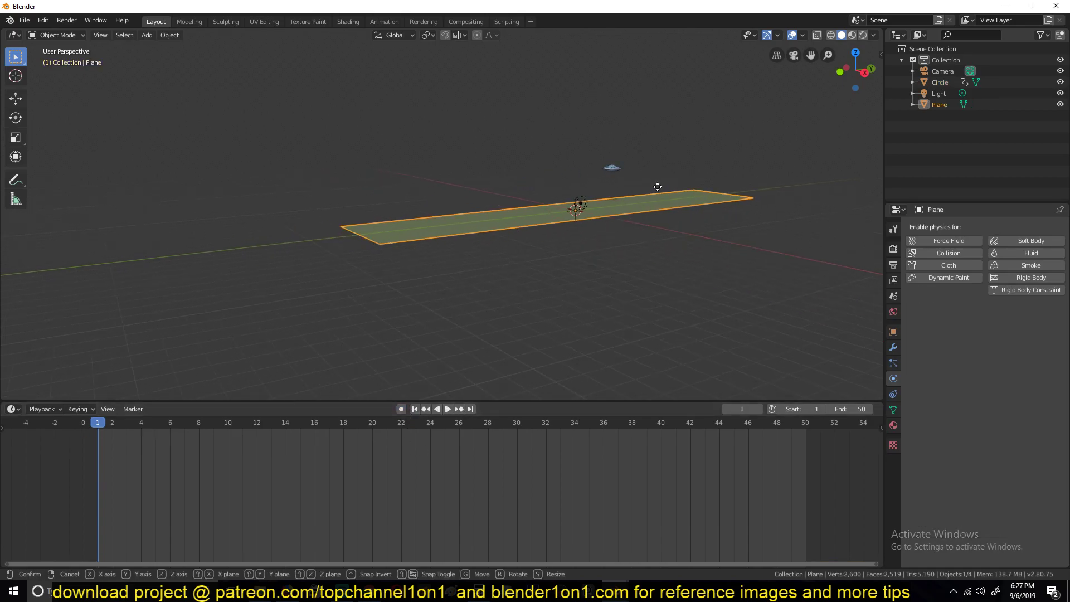
Step: Shift the plane about 29.82 m along Y and play the animation to check
key(g)
key(y)
click(409, 273)
key(space)
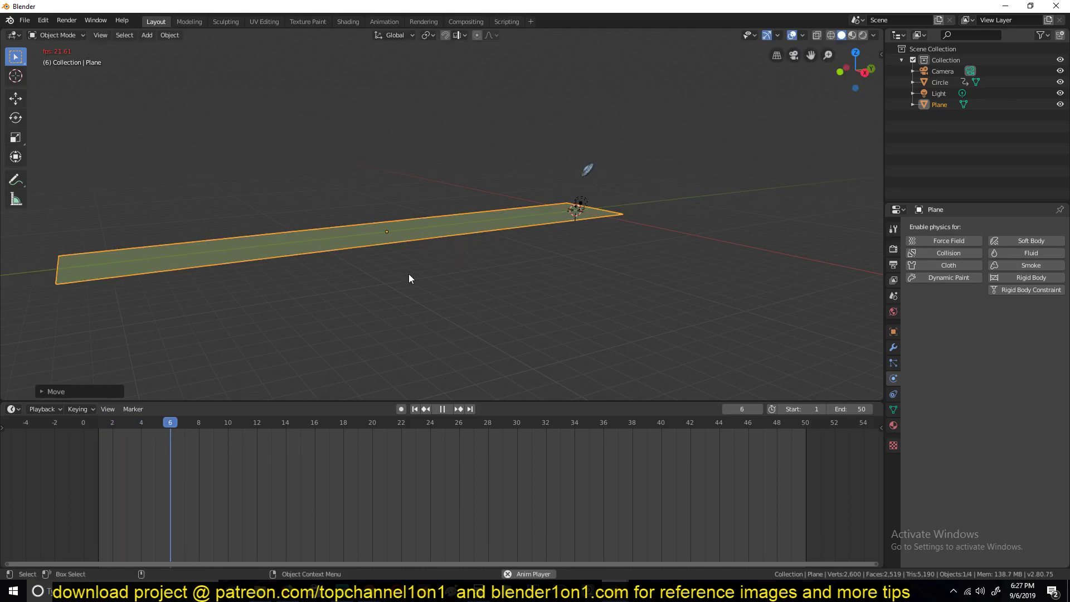
mouse_move(409, 273)
middle_down()
mouse_move(433, 247)
mouse_move(419, 282)
mouse_move(396, 282)
middle_up()
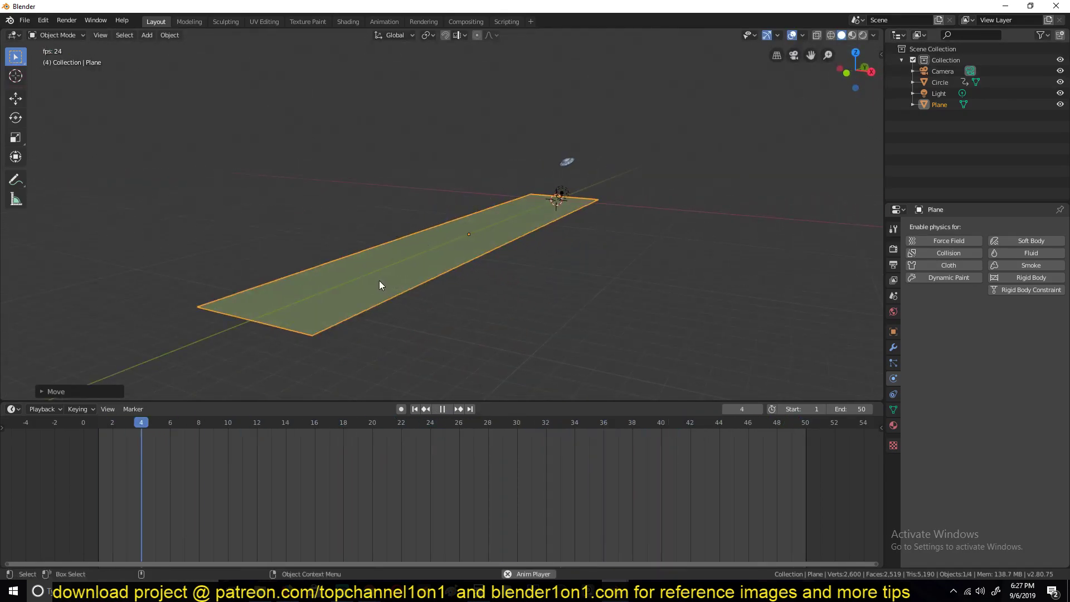
key(space)
Step: Set the scene End frame to 100 and play to watch the saucer fall
scroll(718, 479, down, 5)
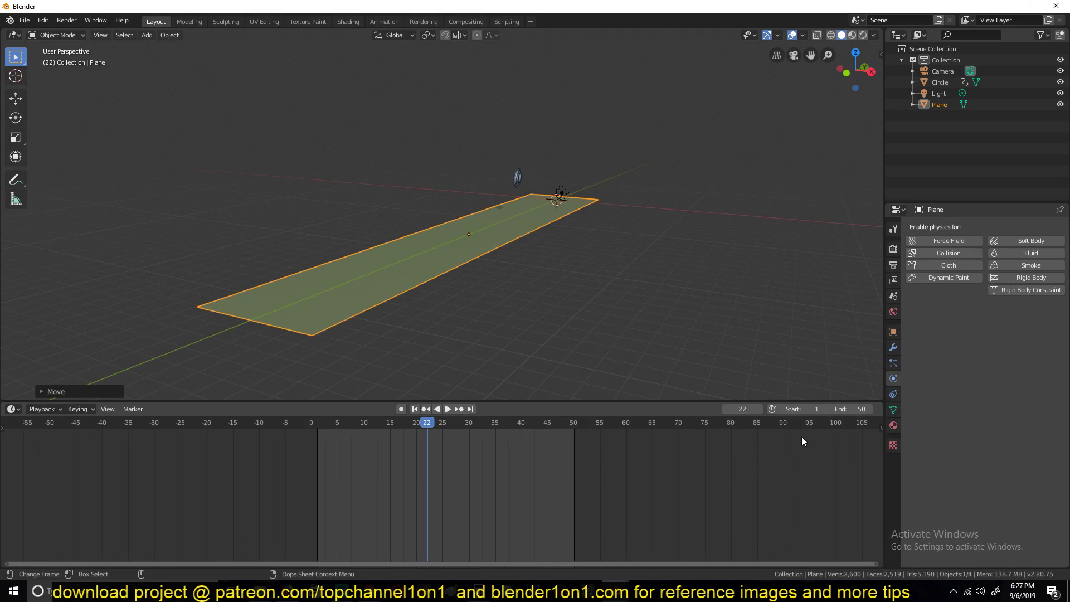
click(850, 409)
text(1000)
key(Return)
key(space)
middle_drag(613, 275, 415, 262)
key(Escape)
key(space)
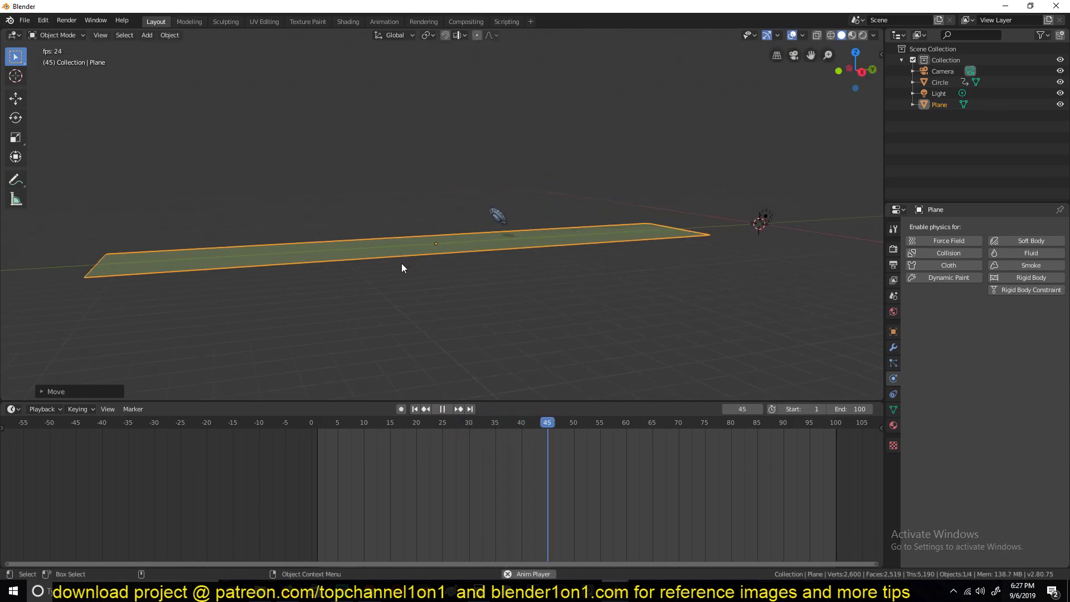
key(Escape)
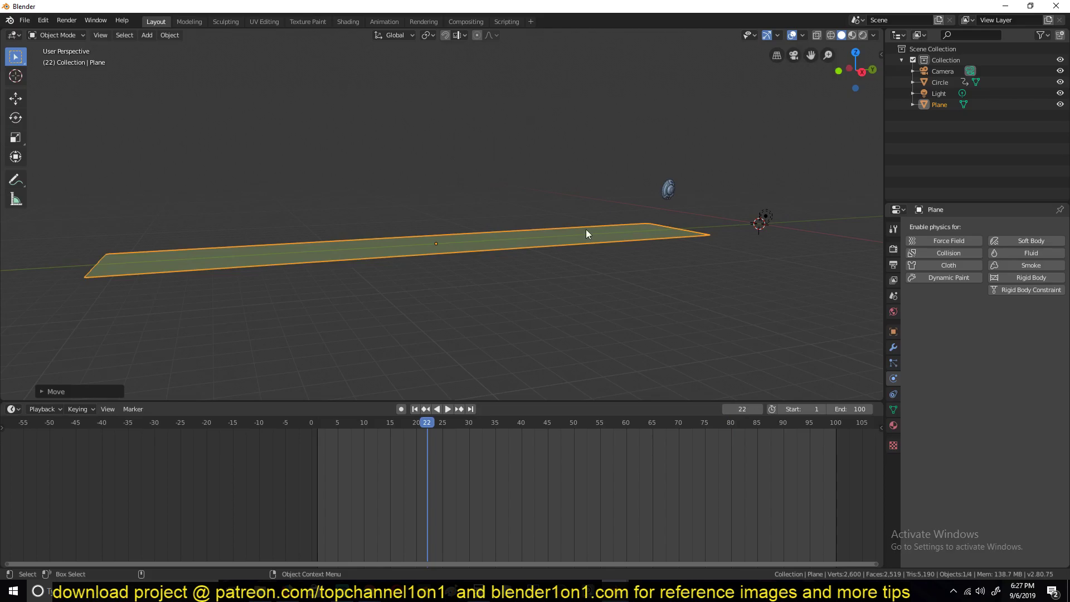
Step: Give the plane Rigid Body physics, test playback, and rewind to frame 0
click(655, 187)
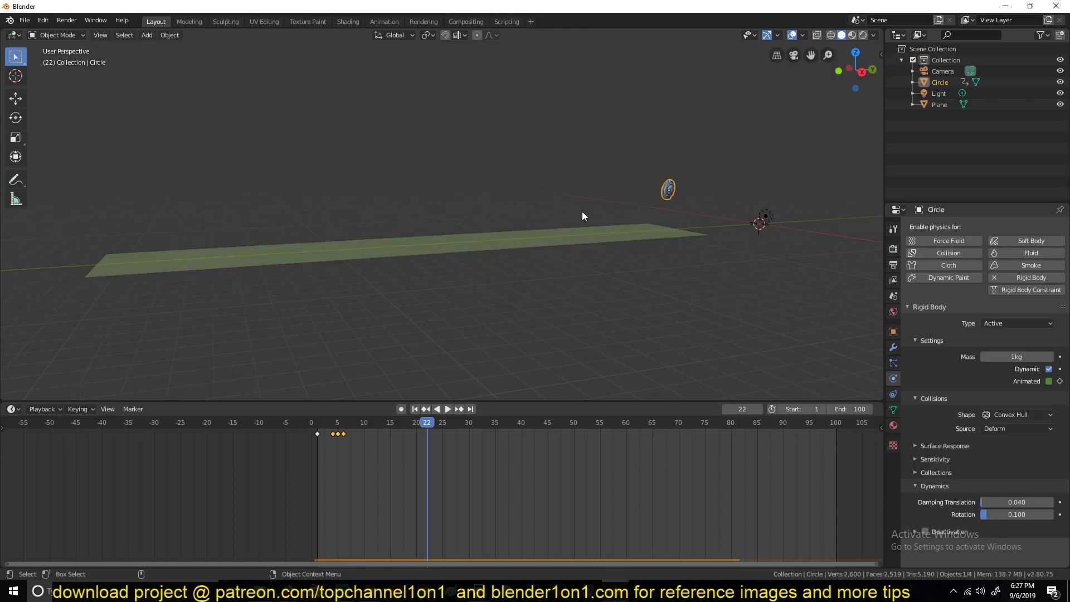
click(440, 234)
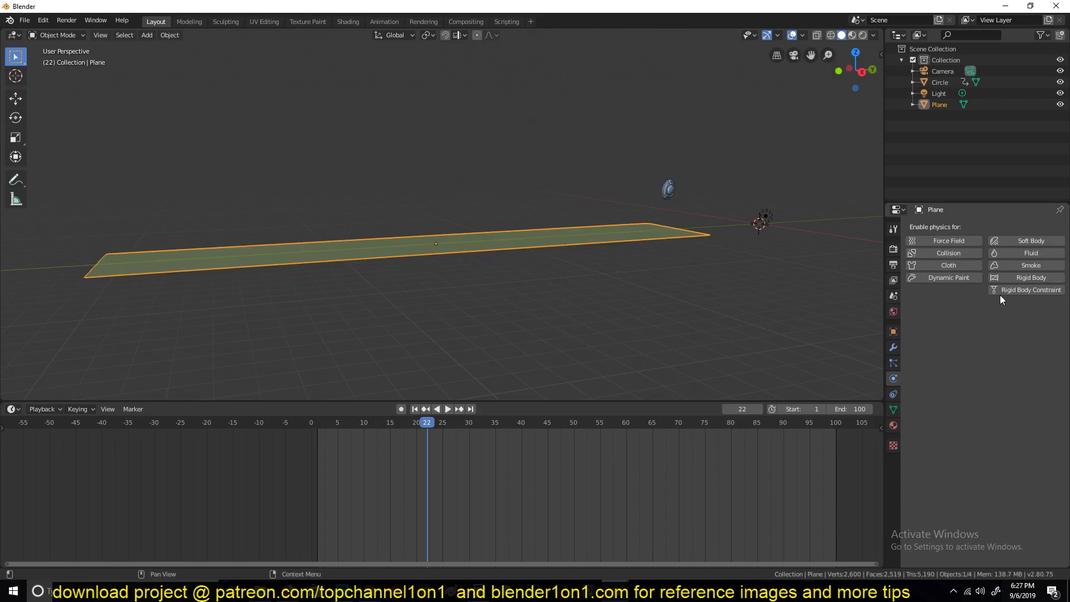
click(1015, 277)
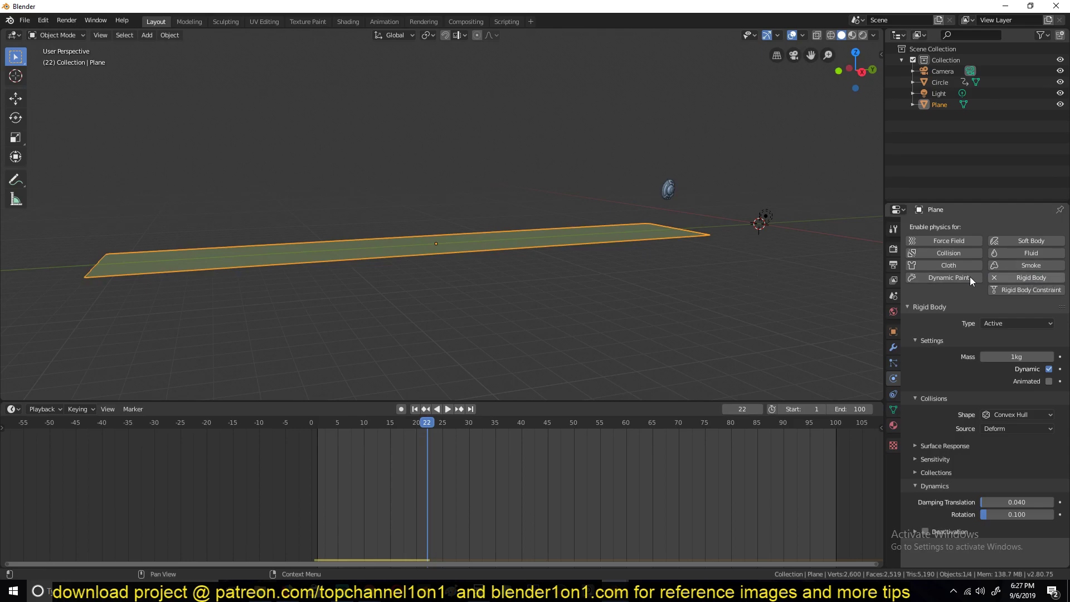
key(space)
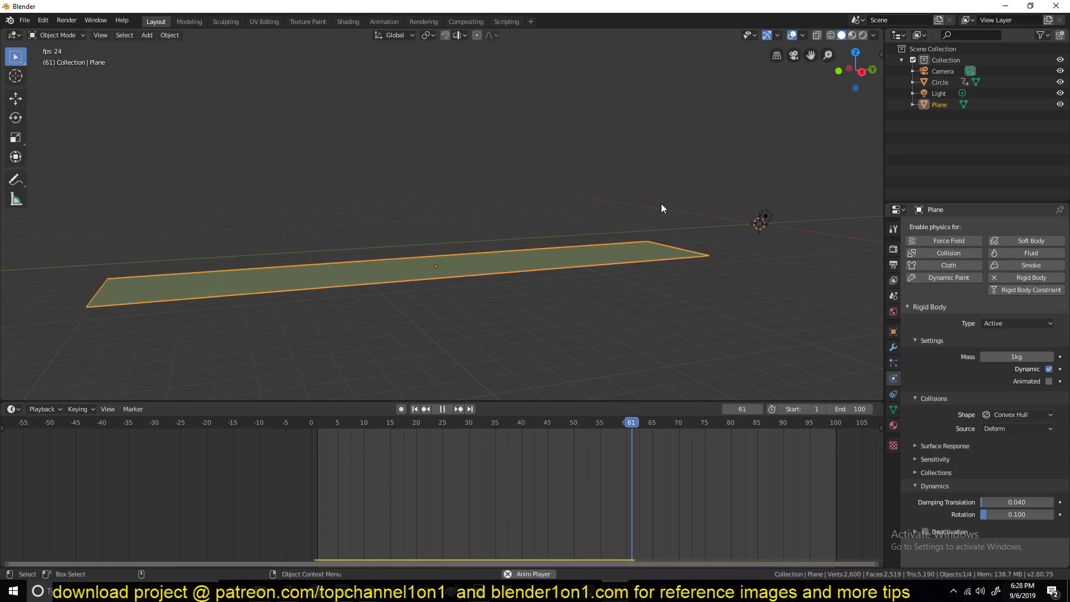
key(Escape)
click(272, 487)
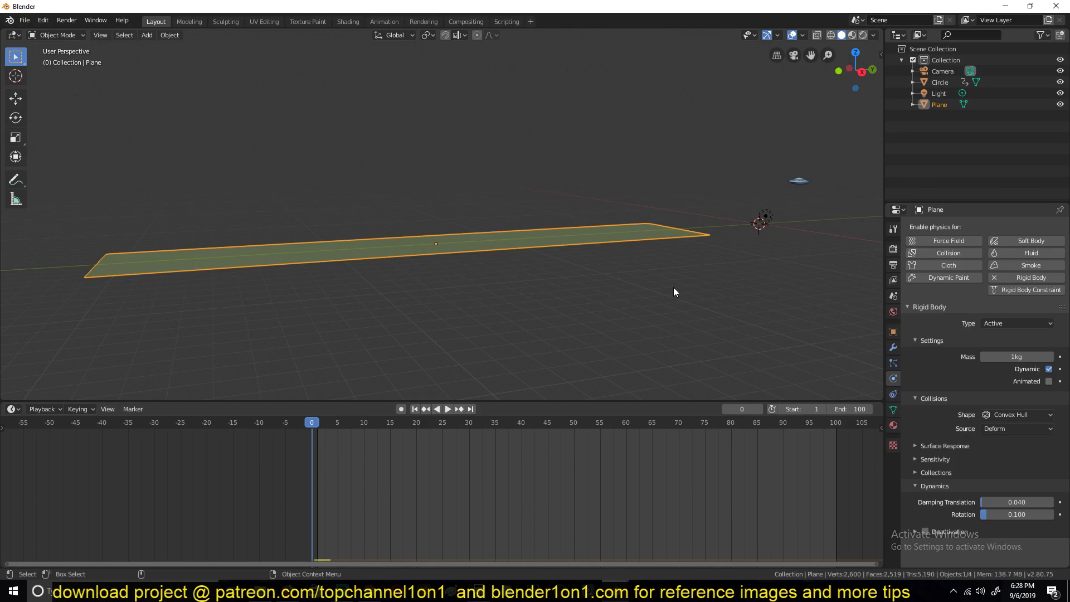
Step: Set the plane's rigid body Type to Passive and play to test the landing
click(1007, 323)
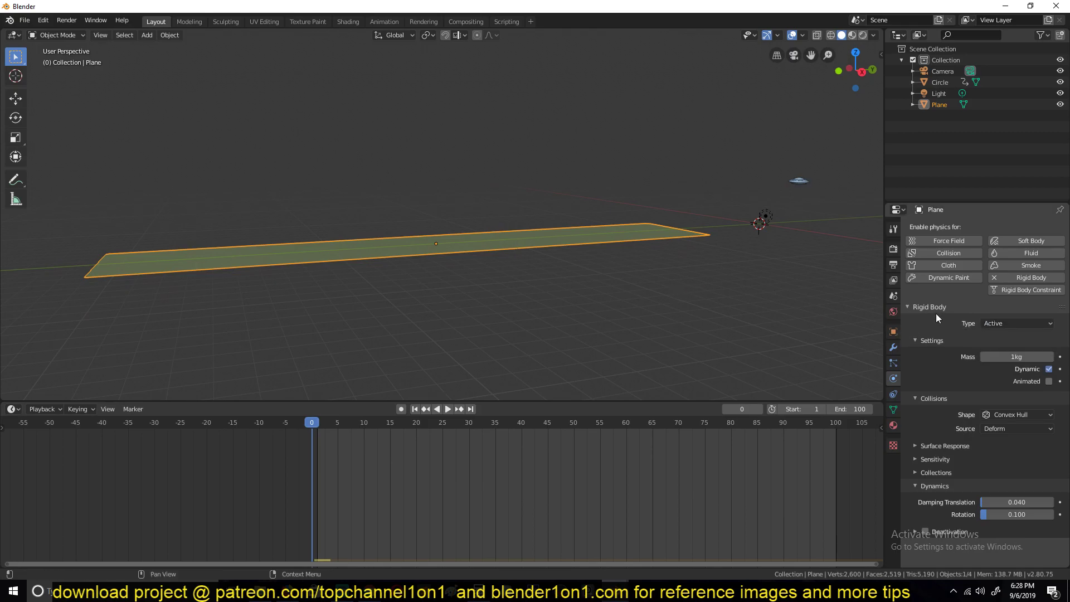
click(1002, 324)
click(1001, 348)
key(space)
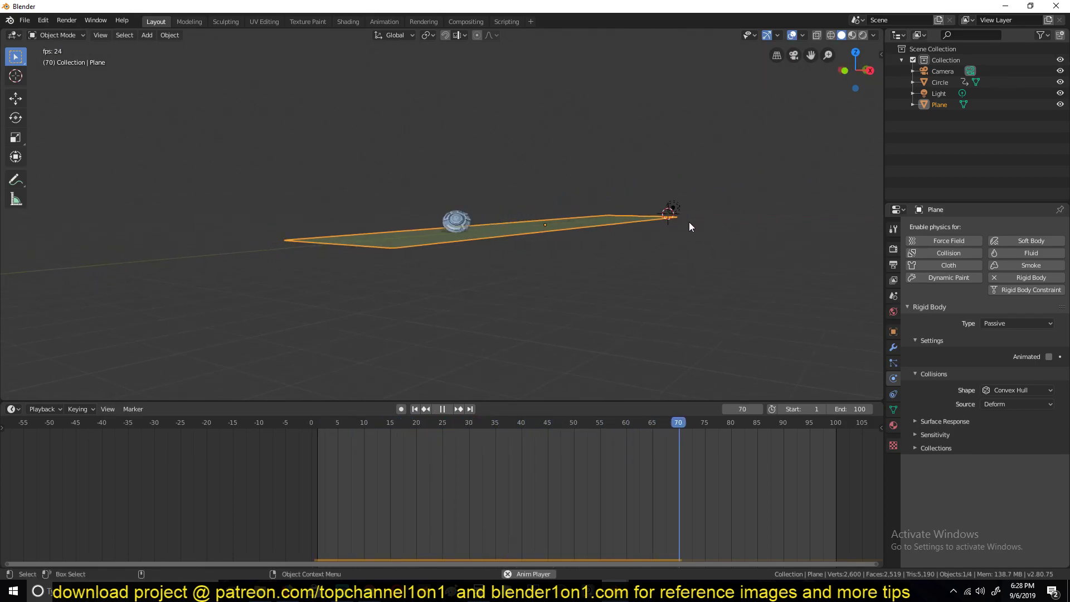
key(Escape)
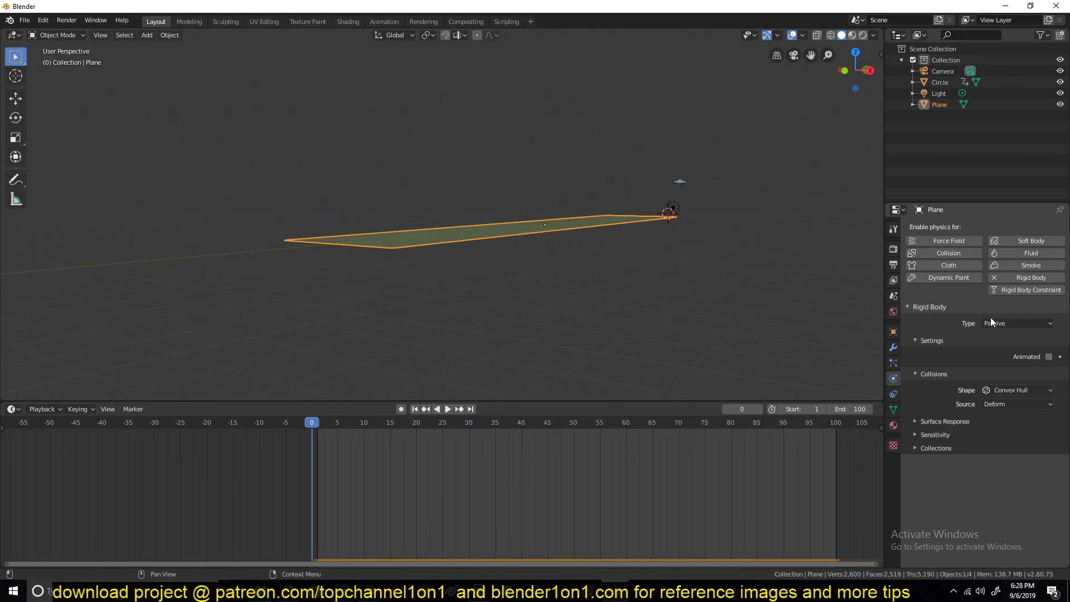
Step: Replay the saucer landing on the plane from several angles, including an orthographic side view
mouse_move(606, 202)
middle_down()
mouse_move(557, 229)
mouse_move(603, 196)
middle_up()
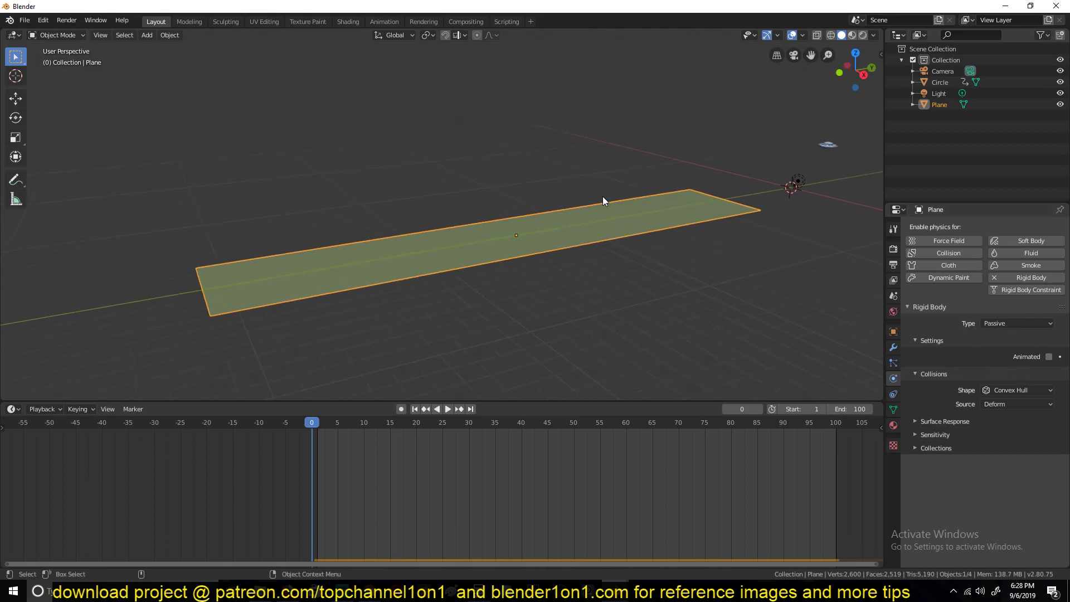
key(space)
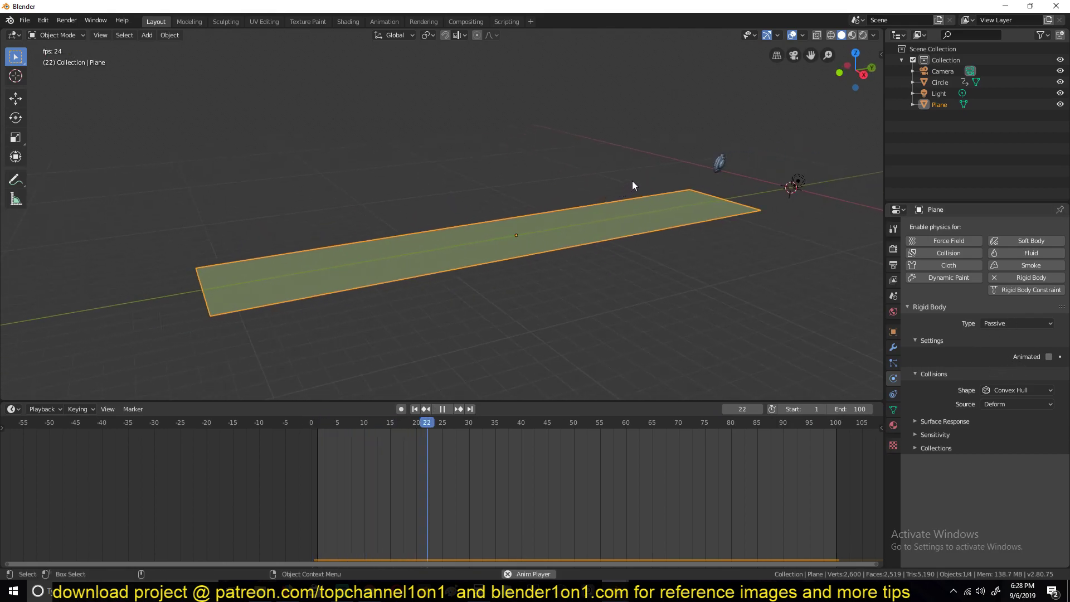
key(Escape)
middle_drag(631, 166, 647, 144)
key(KP_3)
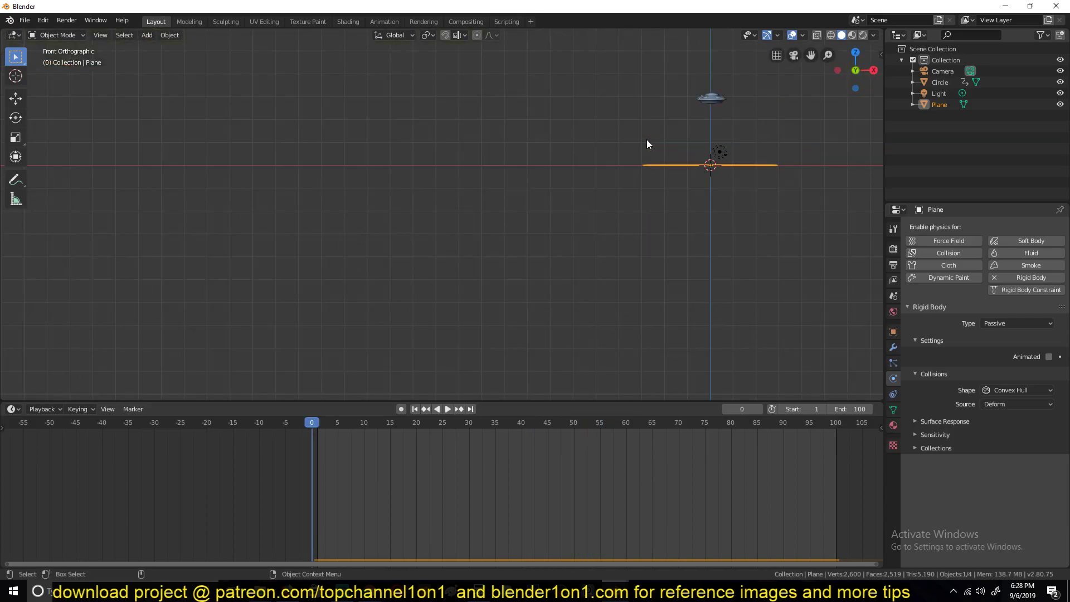
middle_drag(513, 172, 595, 196)
scroll(604, 200, down, 1)
key(space)
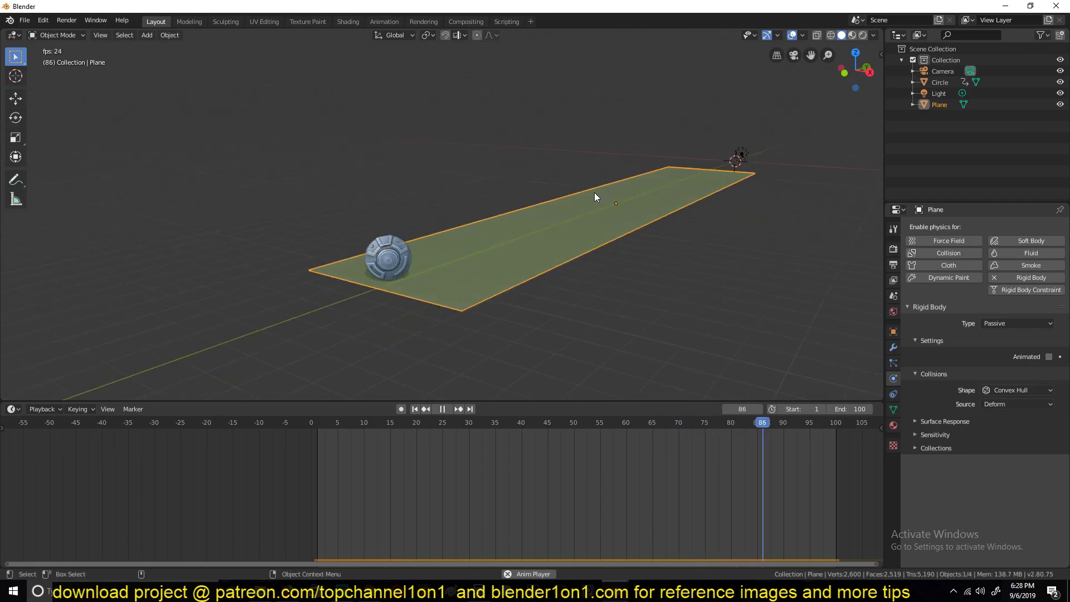
key(Escape)
key(Tab)
key(Tab)
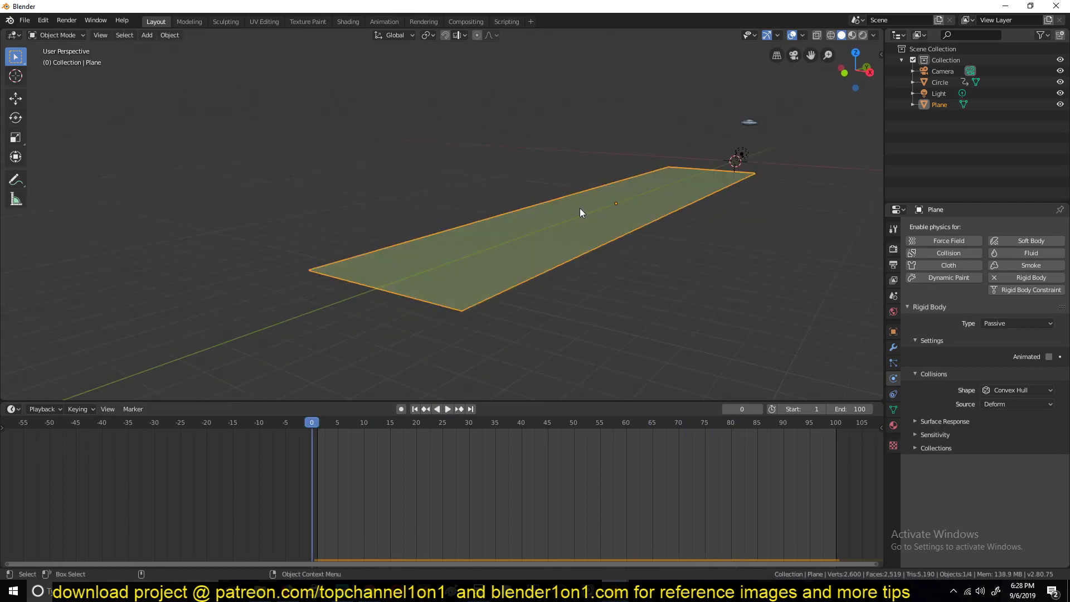
Step: Apply the plane's scale and add 15 loop cuts across it
key(ctrl+a)
click(580, 209)
key(Tab)
key(ctrl+r)
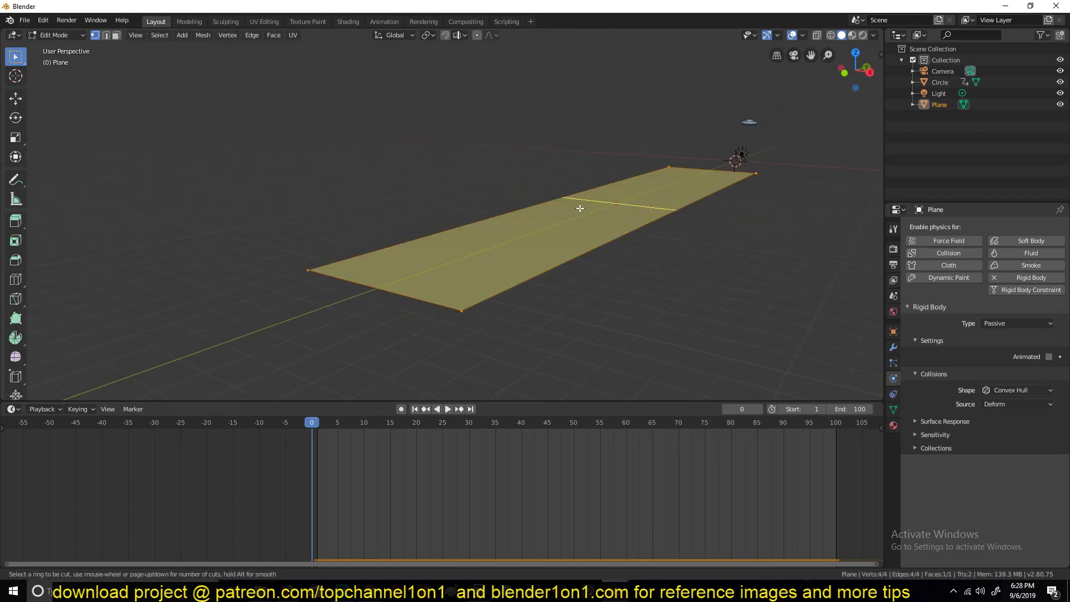
scroll(579, 209, up, 20)
scroll(580, 209, down, 20)
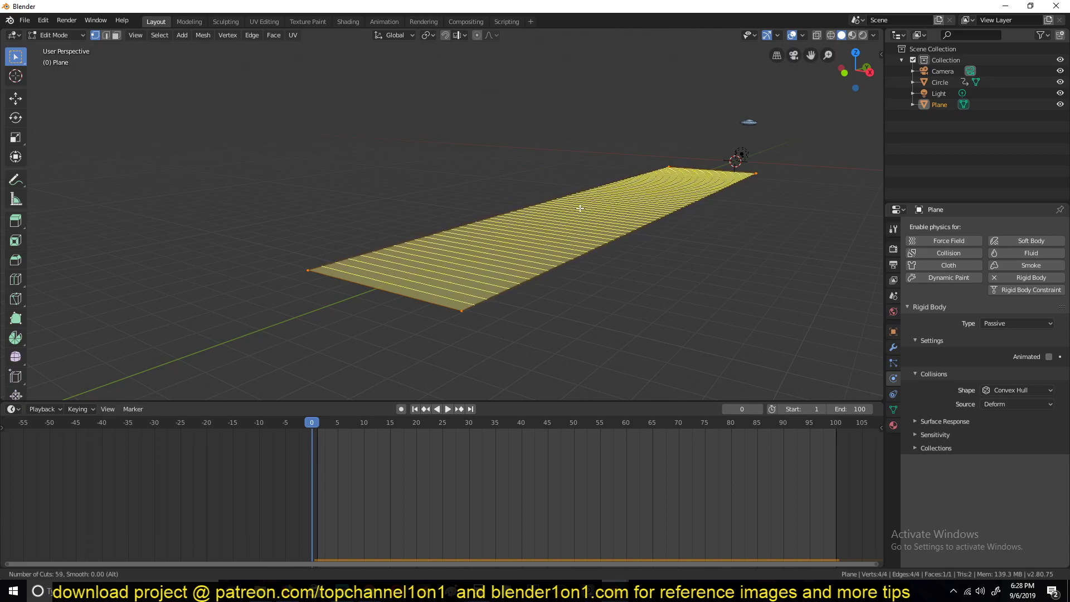
click(490, 258)
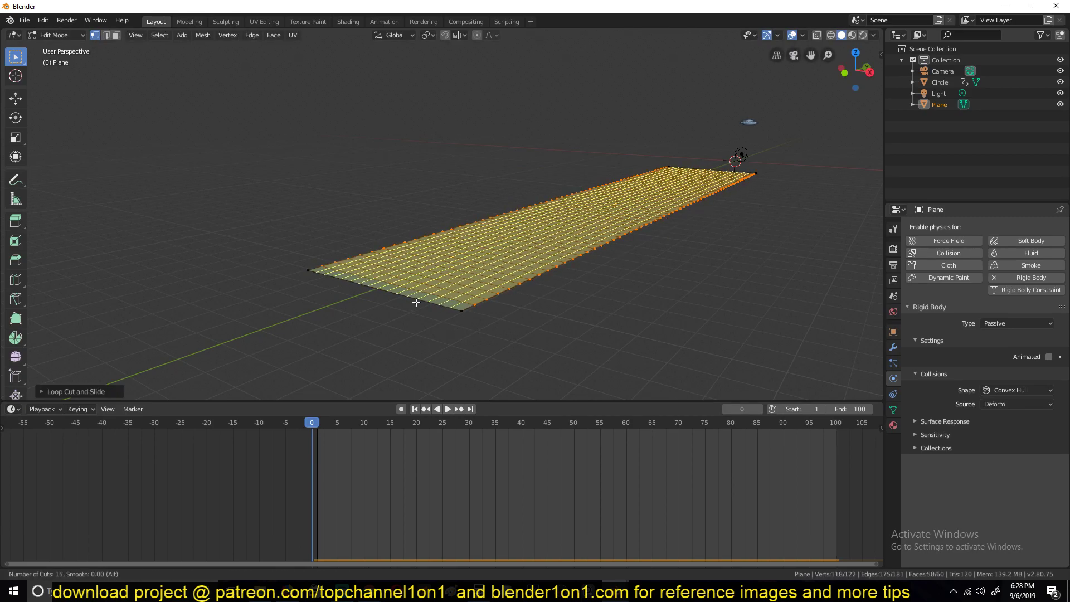
Step: Subdivide the whole plane mesh and return to Object Mode
key(a)
right_click(523, 259)
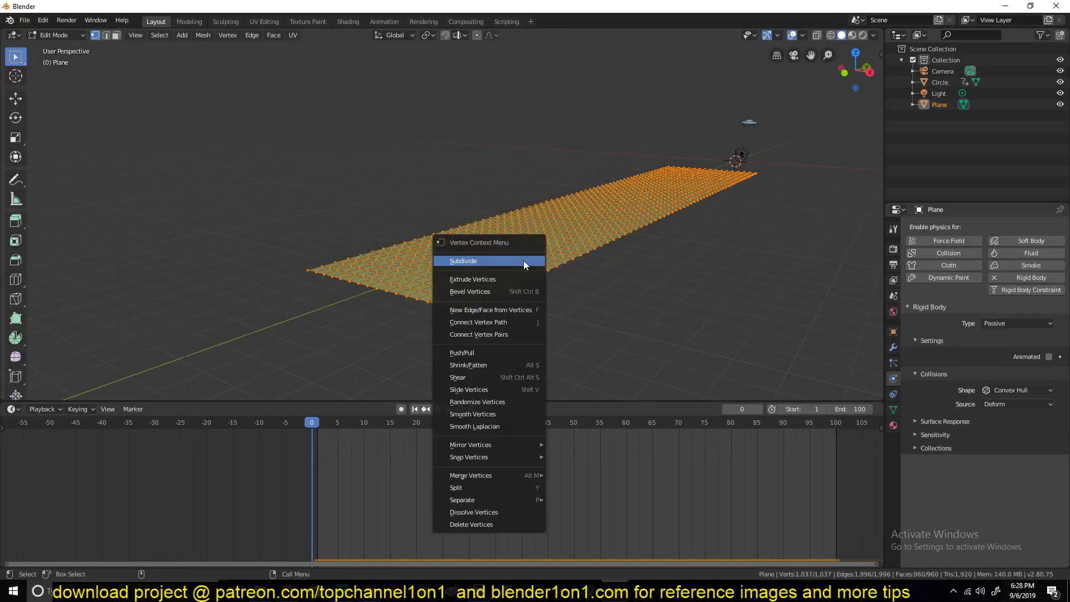
click(523, 260)
key(Tab)
Step: Add a Displace modifier to the plane driven by a new Clouds texture
click(893, 347)
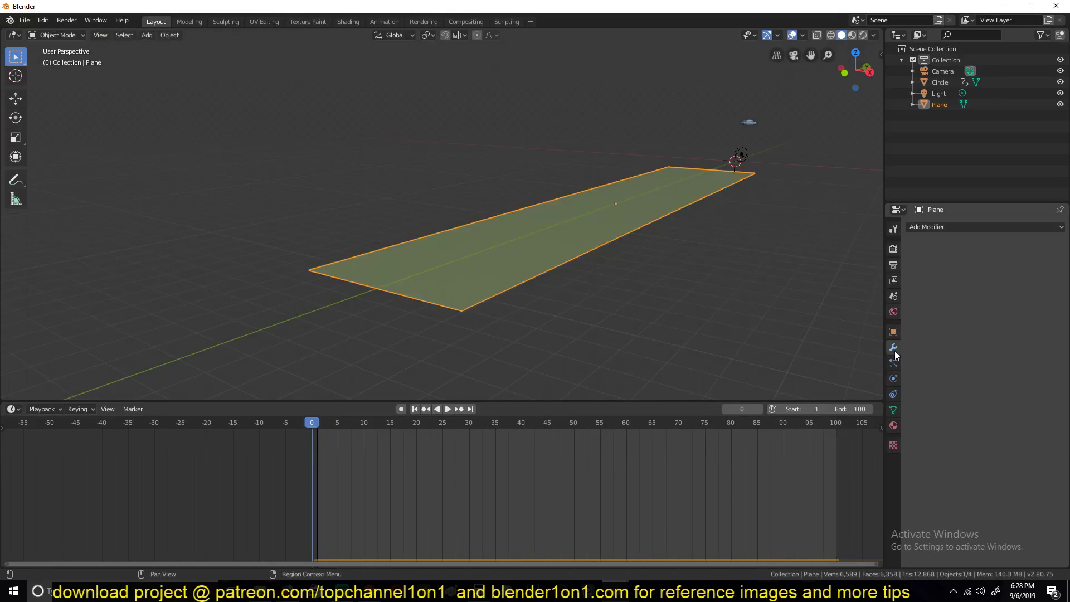
click(984, 226)
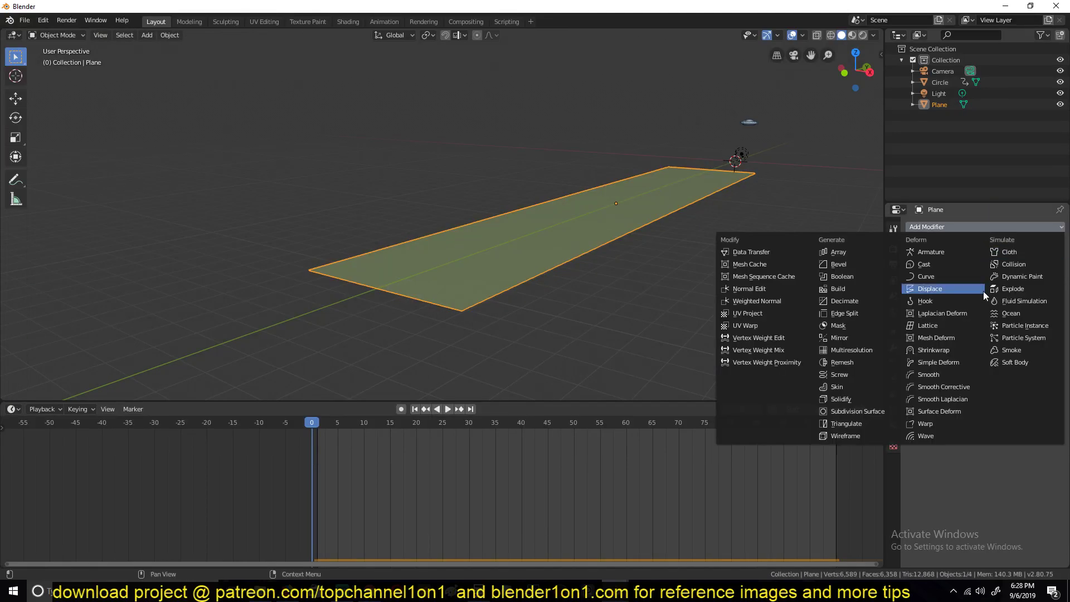
click(949, 286)
click(1061, 289)
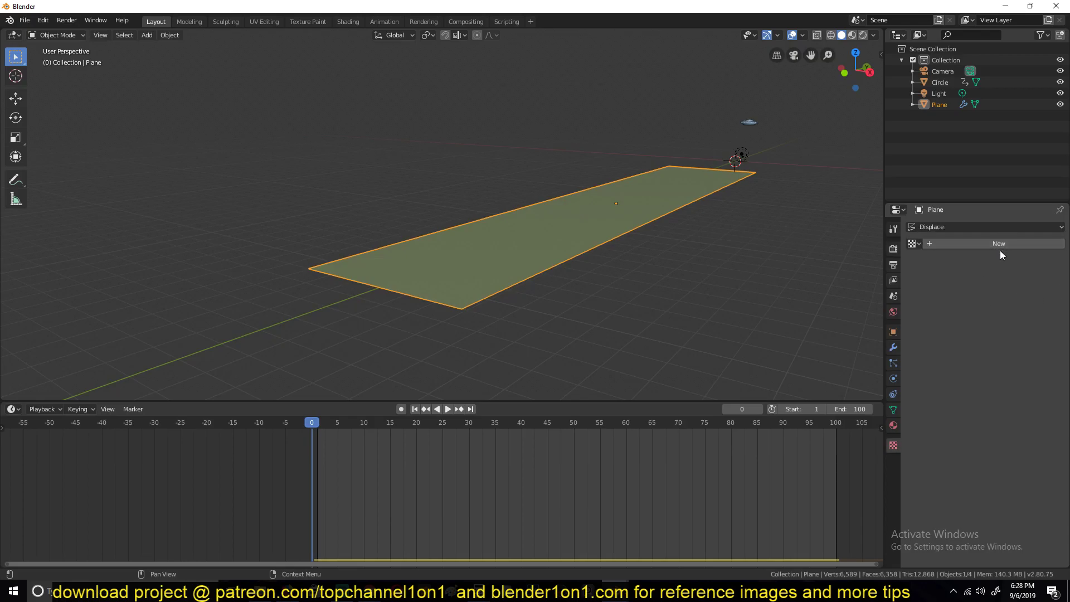
click(1001, 246)
click(1015, 259)
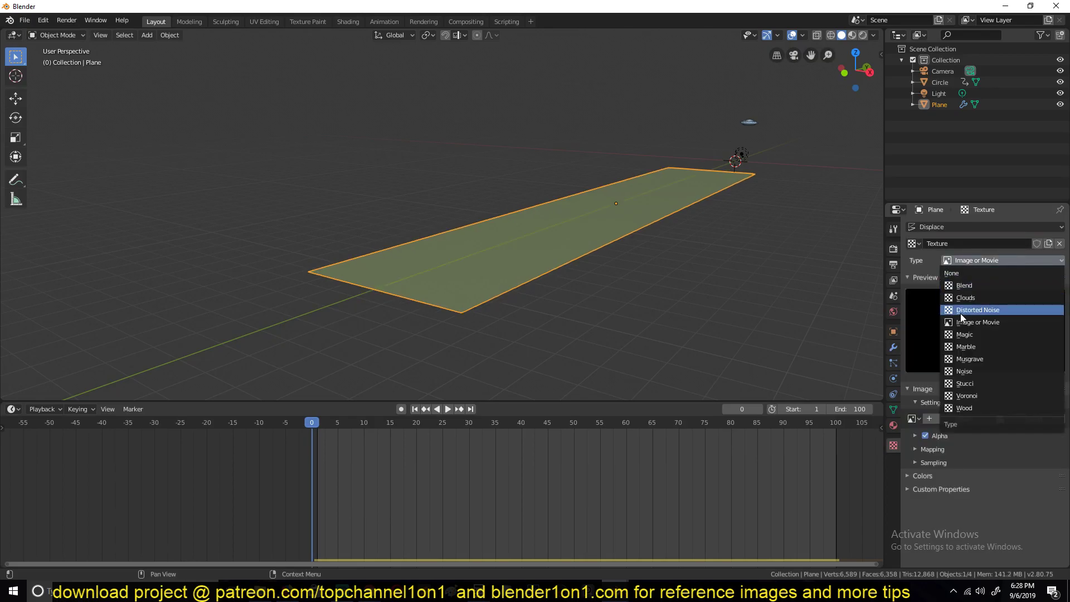
click(974, 297)
Step: Shade the bumpy terrain plane smooth
middle_drag(608, 258, 585, 264)
right_click(585, 264)
right_click(477, 266)
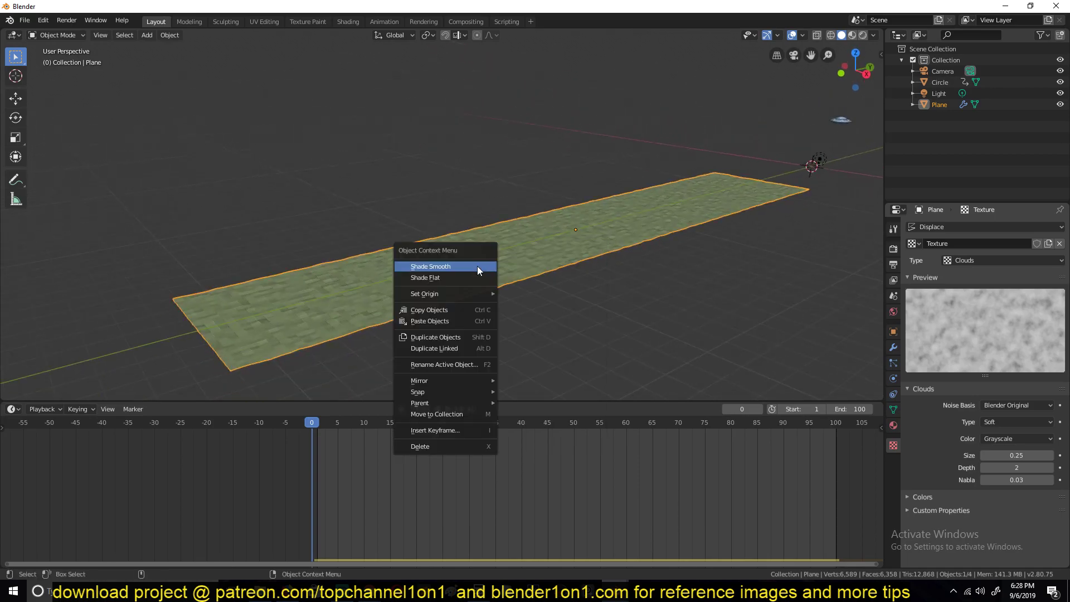
click(437, 266)
middle_drag(437, 265, 545, 231)
scroll(583, 241, up, 5)
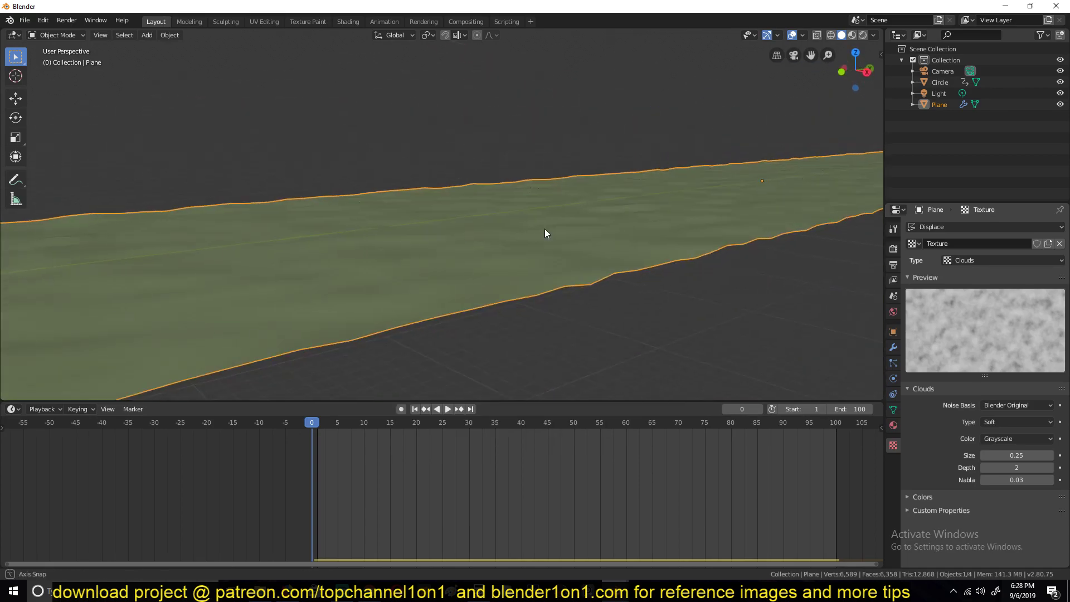
Step: Apply the plane's scale and raise the Displace strength to 6.2
click(894, 347)
key(ctrl+a)
click(654, 235)
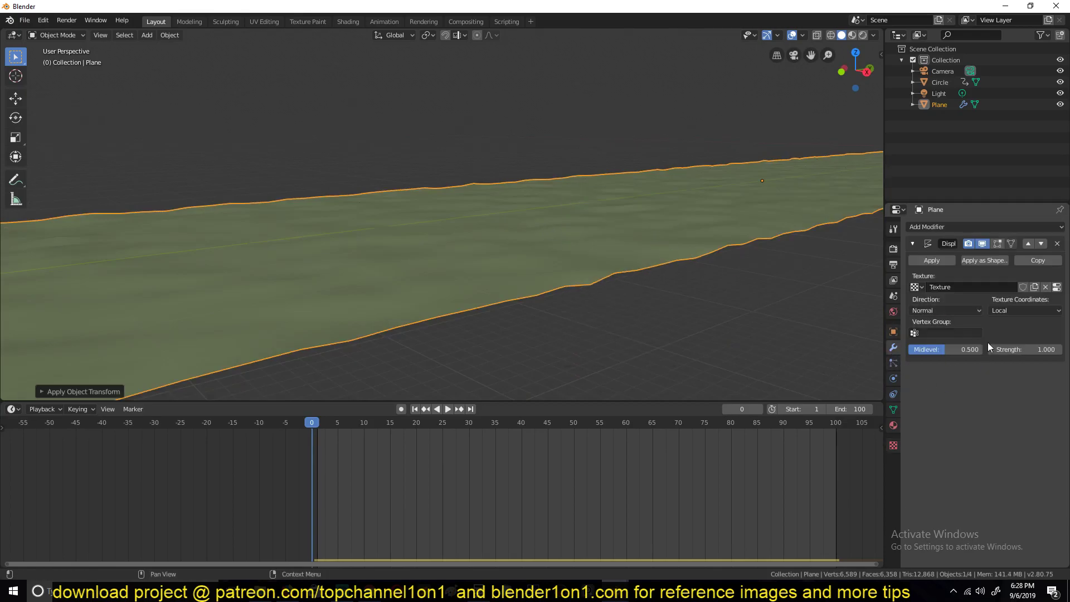
click(989, 349)
text(4.5)
key(Return)
drag(1025, 349, 1054, 349)
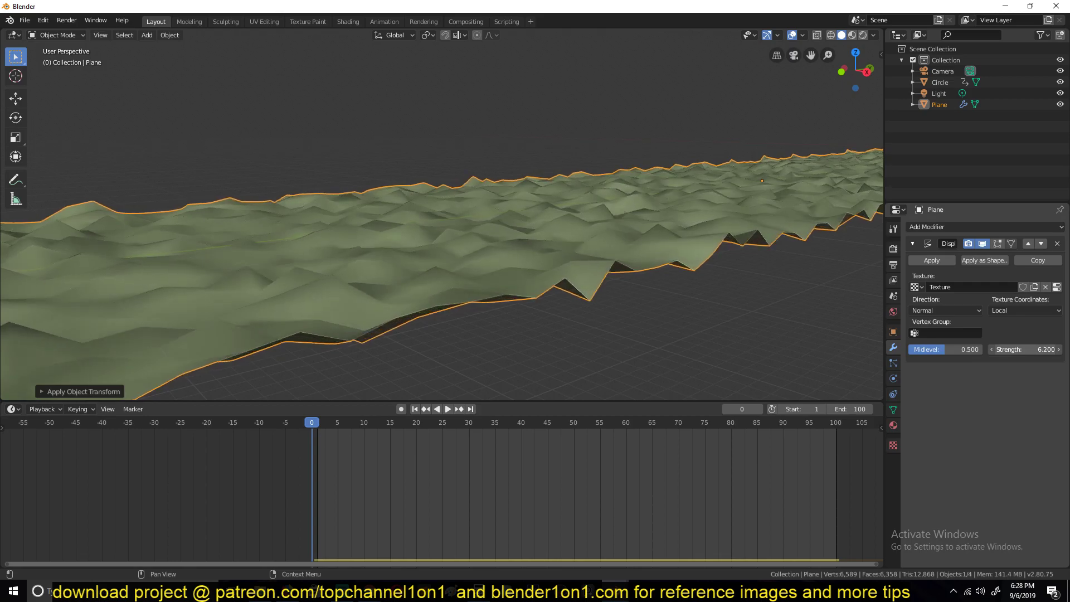
Step: Inspect the rugged terrain, toggle Edit Mode, and show the Clouds texture settings
scroll(726, 272, down, 5)
middle_drag(727, 272, 748, 298)
scroll(748, 299, up, 1)
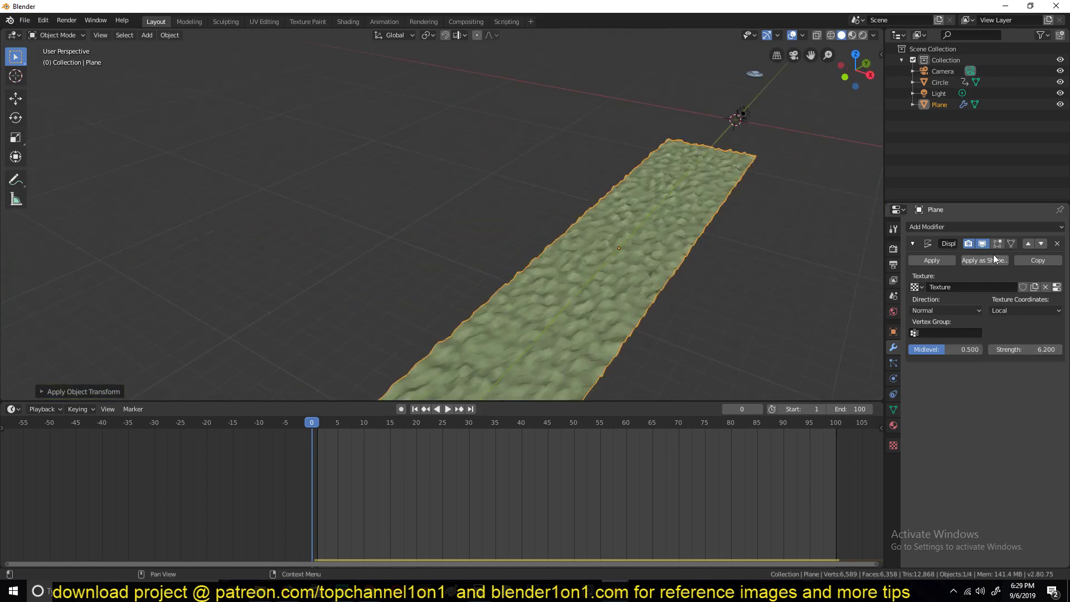
mouse_move(614, 202)
middle_down()
mouse_move(576, 201)
mouse_move(595, 209)
mouse_move(598, 199)
middle_up()
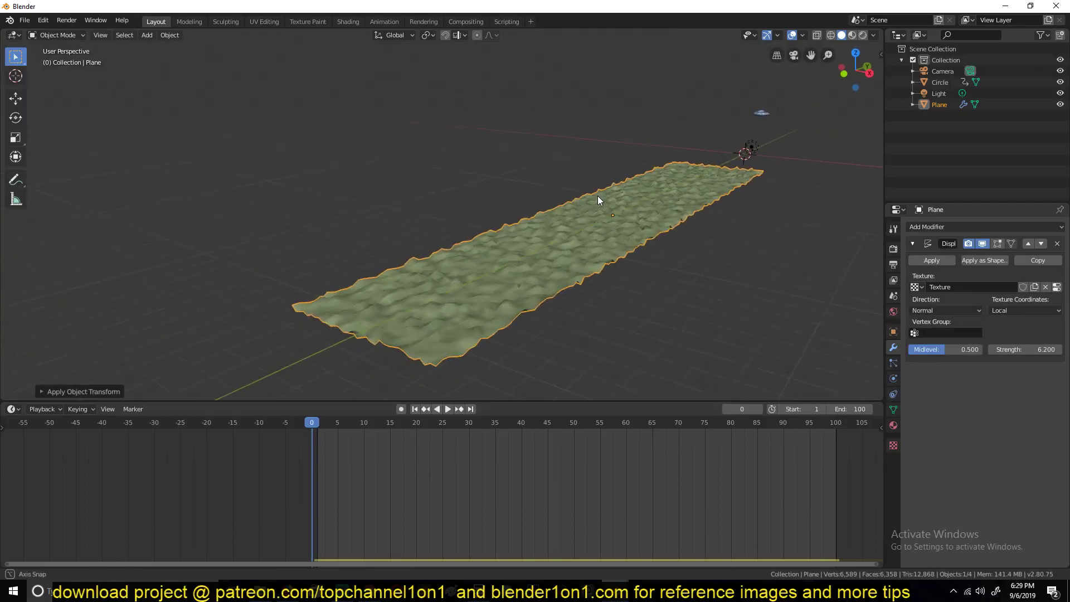
key(Tab)
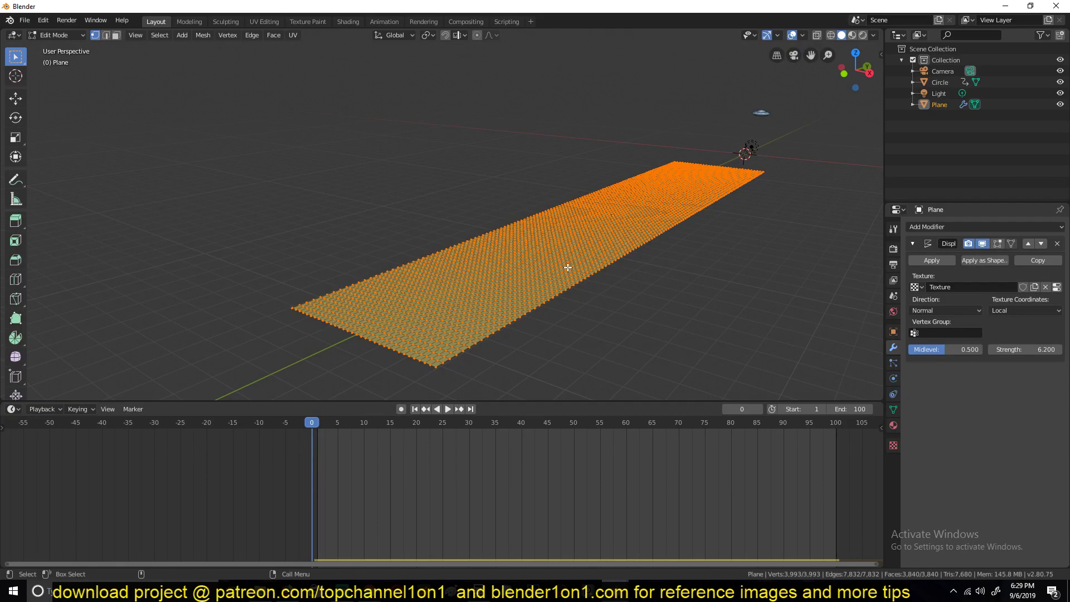
key(Tab)
shift+middle_drag(647, 274, 616, 264)
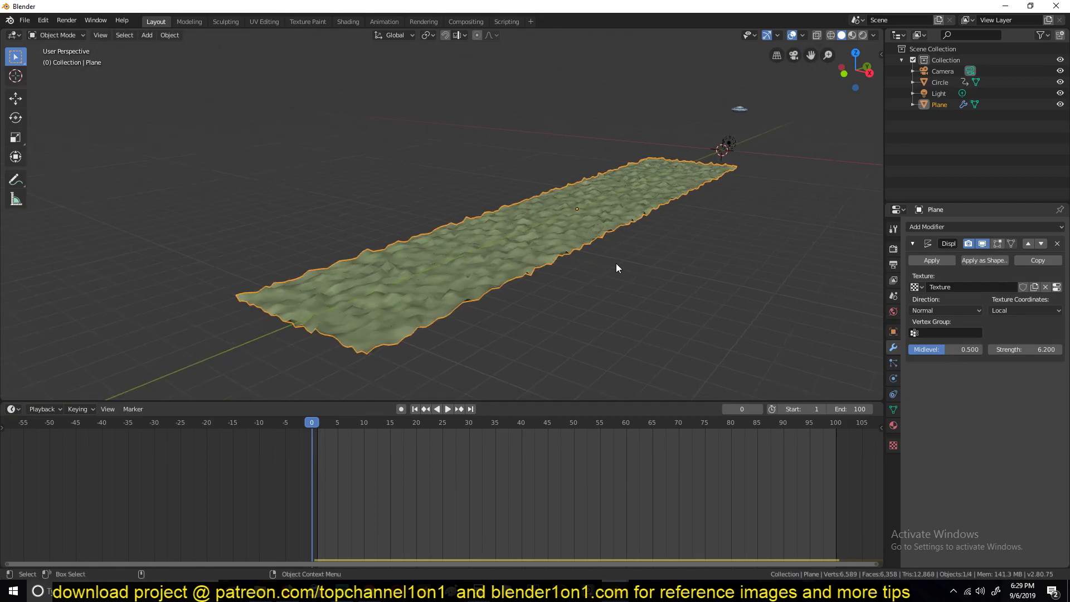
click(628, 242)
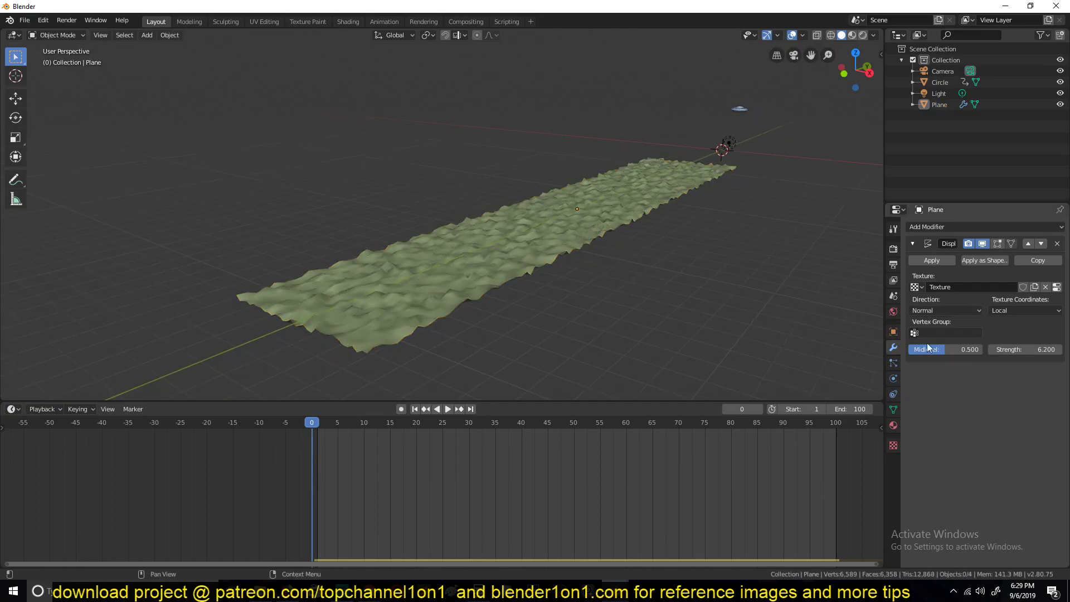
click(1057, 287)
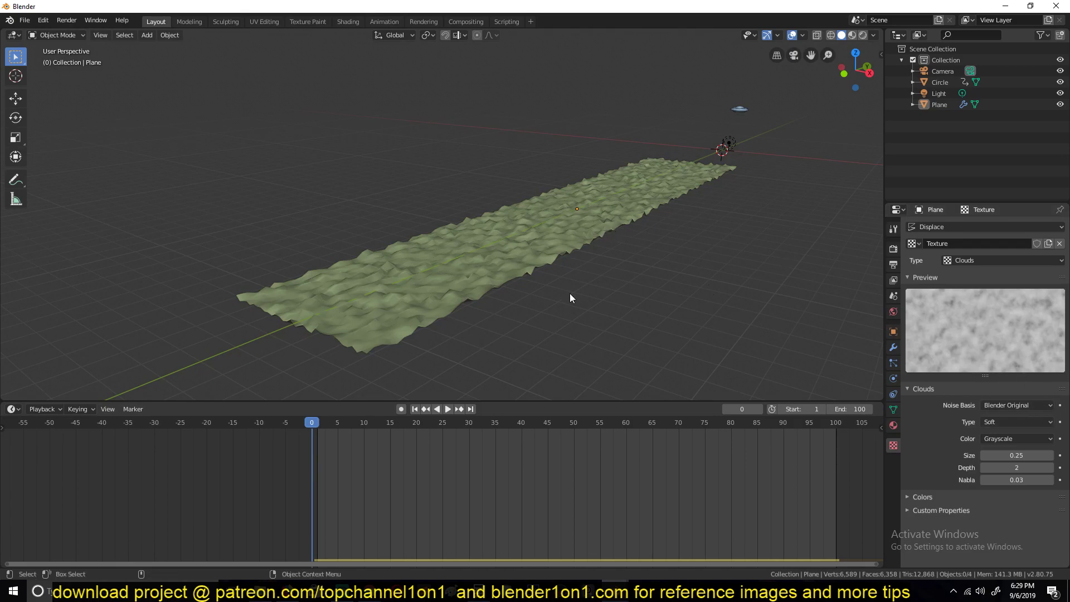
Step: Add a Plain Axes Empty to the scene and scale it
click(575, 252)
key(shift+a)
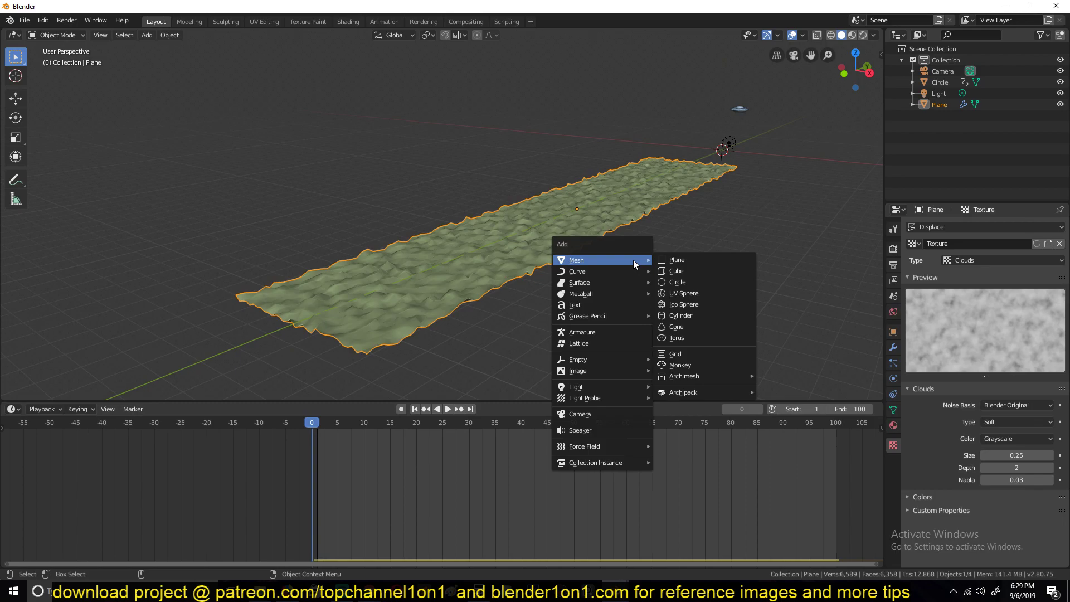
mouse_move(614, 357)
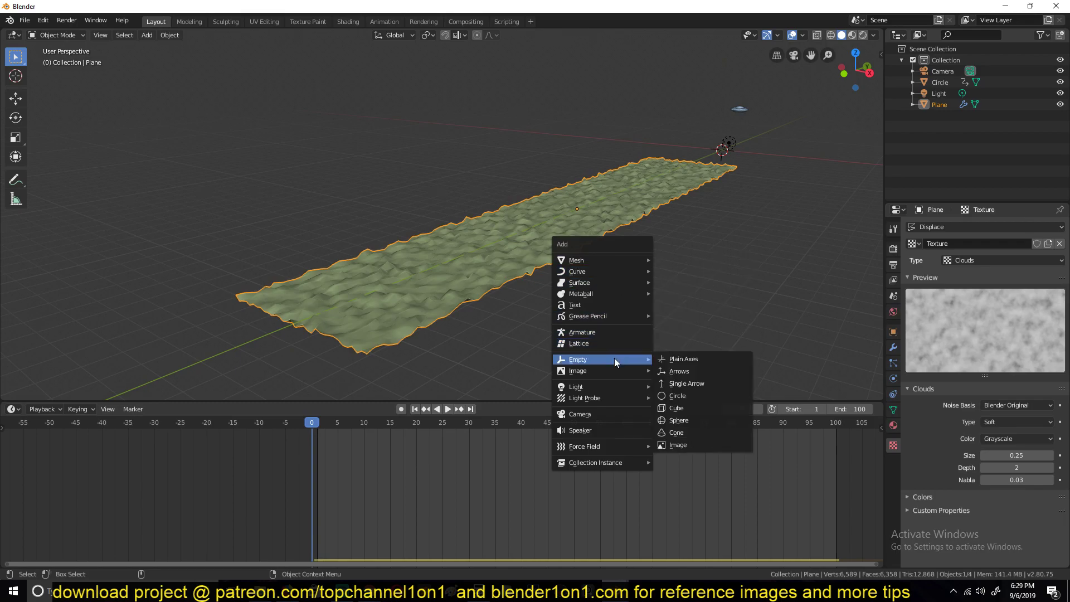
click(717, 359)
scroll(580, 225, down, 4)
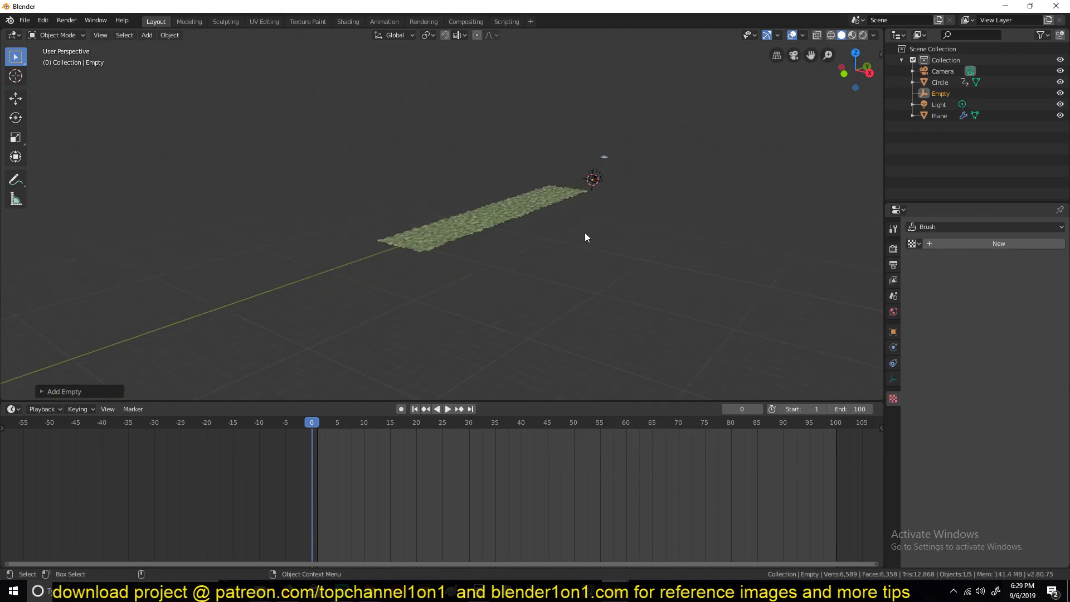
key(s)
click(740, 330)
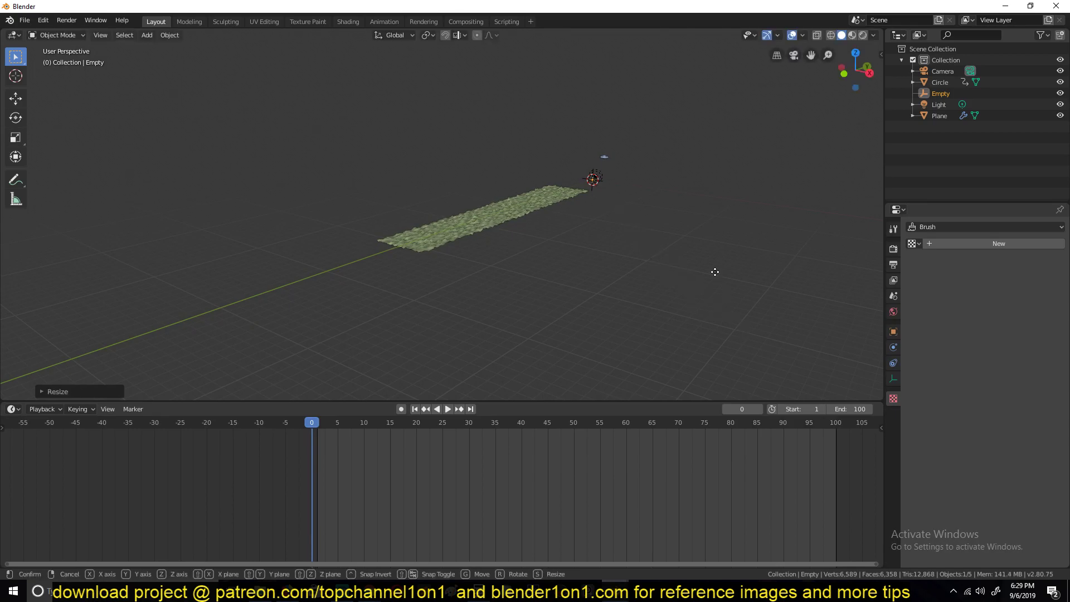
Step: Move the Empty along Y so it sits to the right of the terrain
key(g)
key(y)
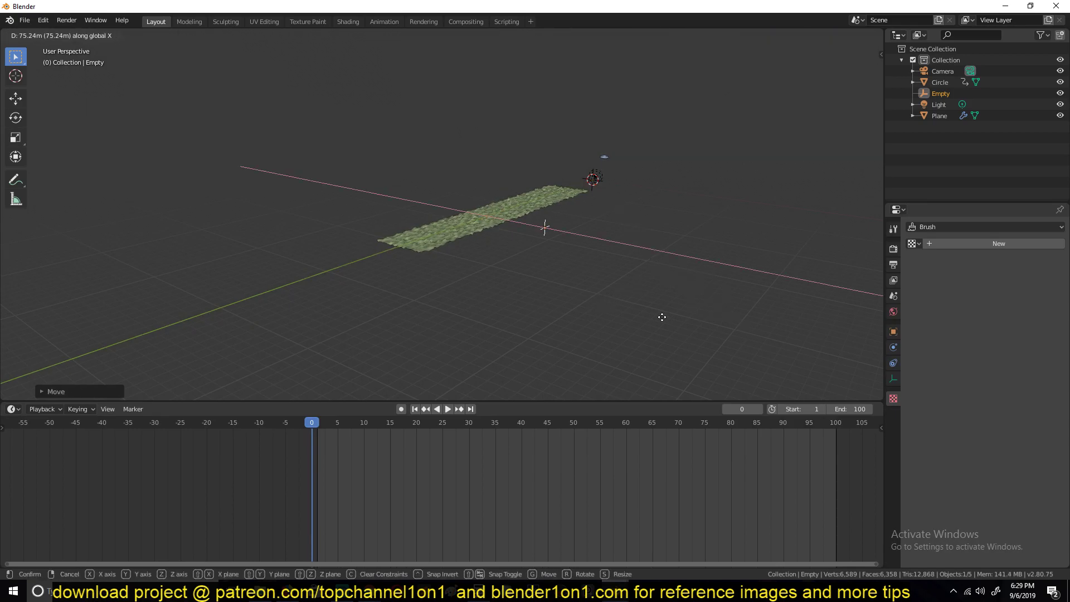
click(650, 304)
scroll(644, 294, up, 8)
scroll(613, 283, down, 6)
scroll(688, 266, up, 4)
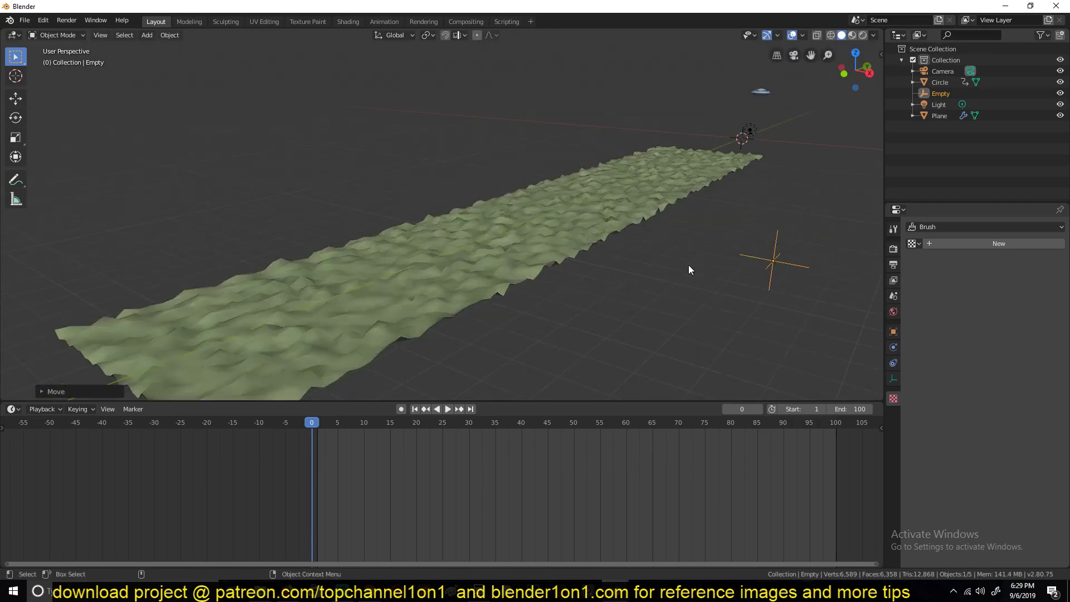
key(g)
click(705, 267)
Step: Set the plane's Displace texture coordinates to Object, eyedropping the Empty
click(529, 246)
click(893, 348)
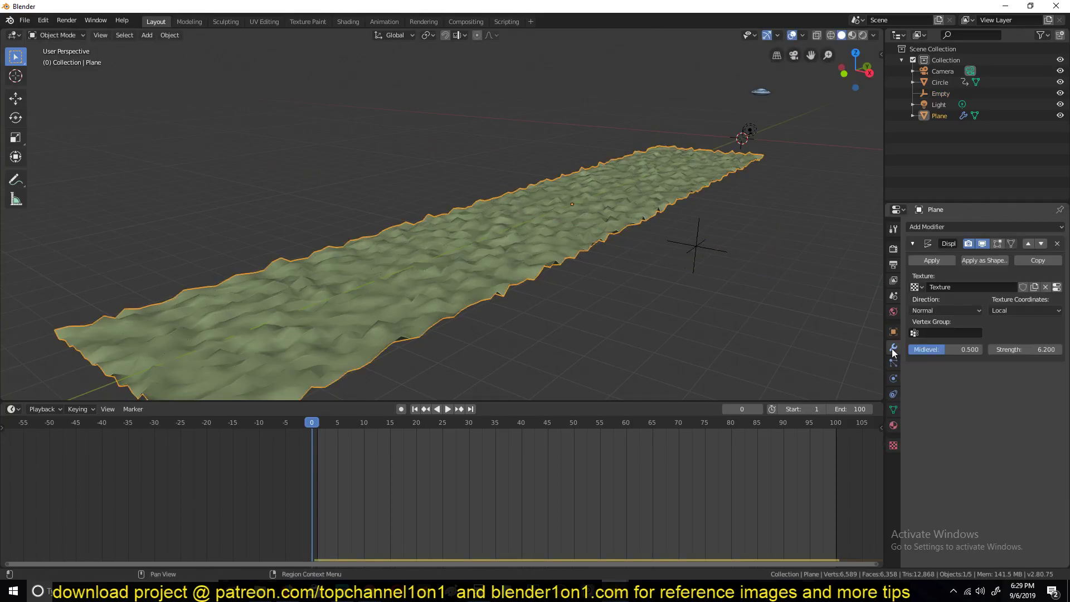
click(1034, 310)
click(995, 347)
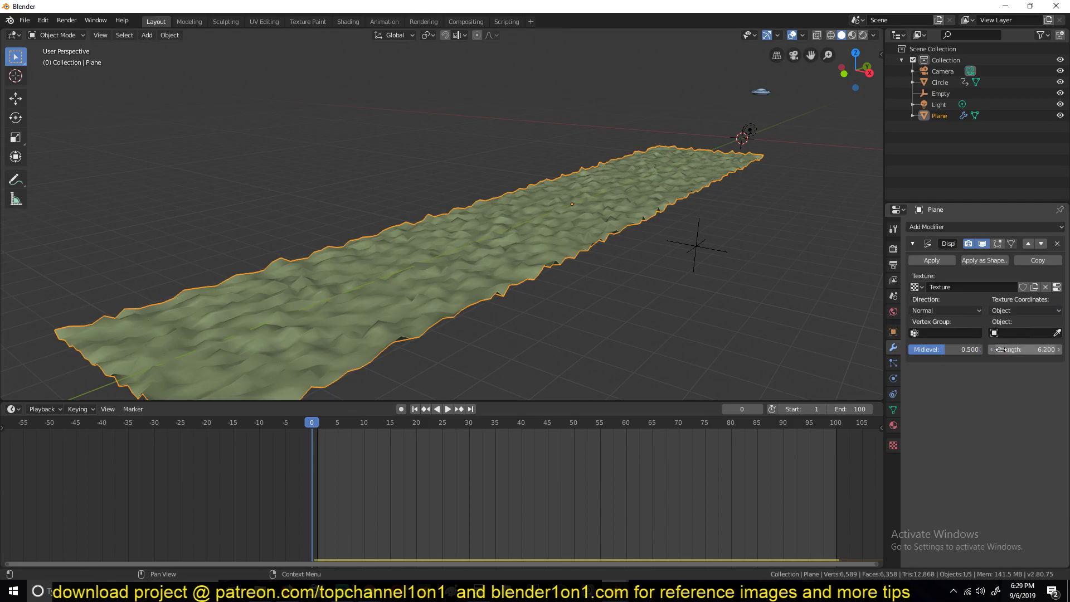
click(1056, 332)
click(704, 246)
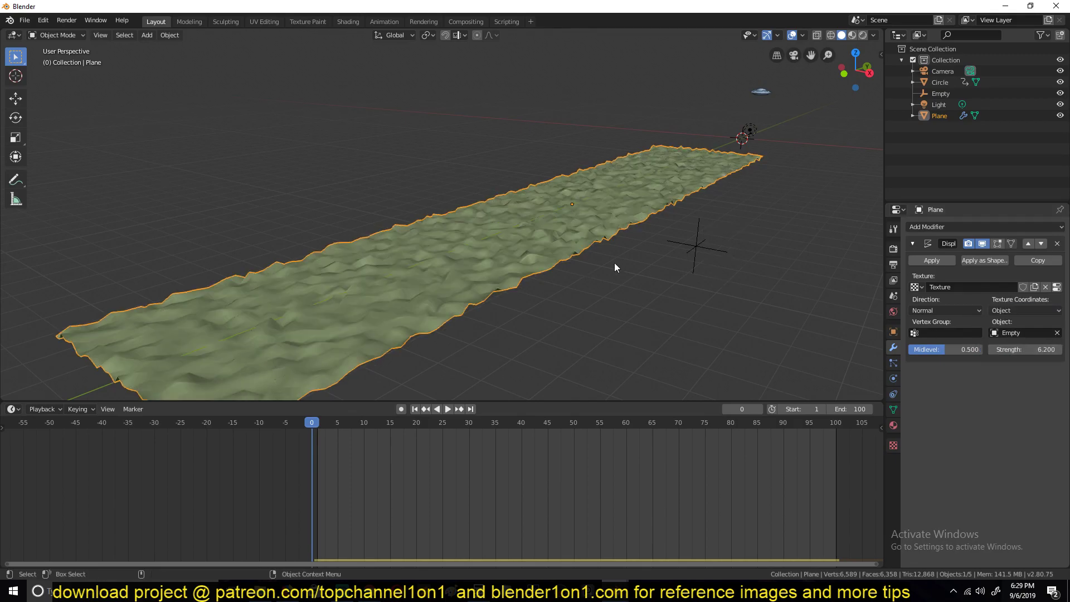
click(689, 249)
key(s)
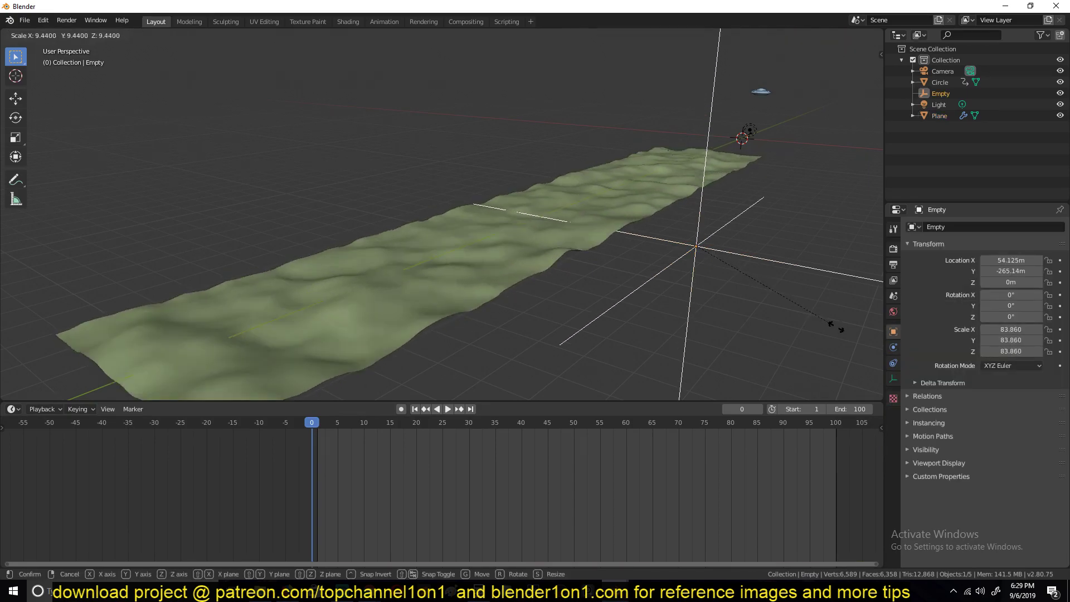
Step: Enlarge the Empty to 78.363 and raise the terrain's Displace strength to 24.6
click(777, 373)
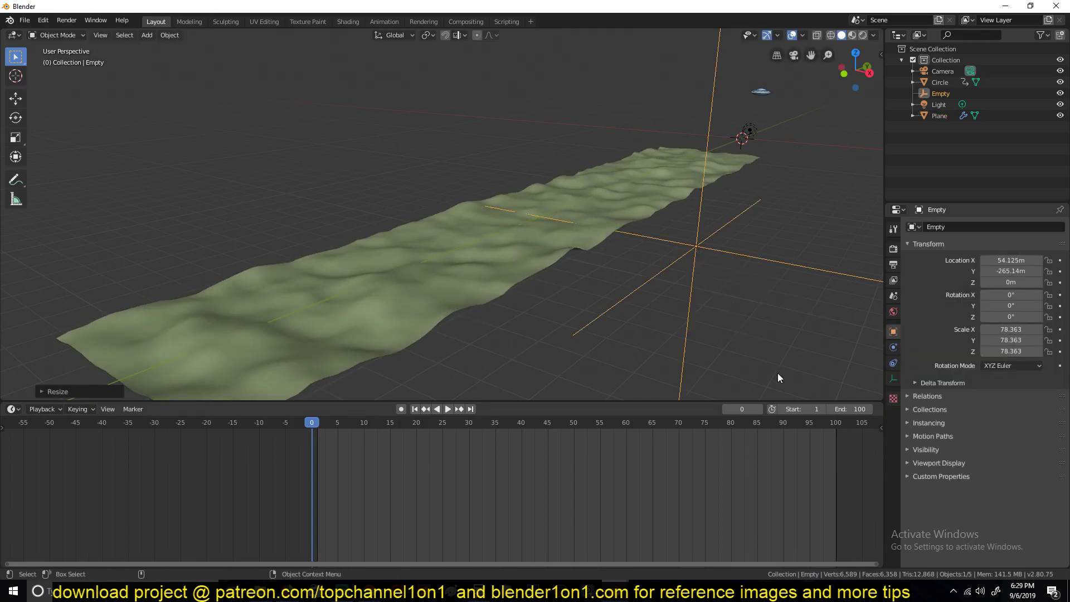
middle_drag(777, 373, 585, 256)
click(567, 234)
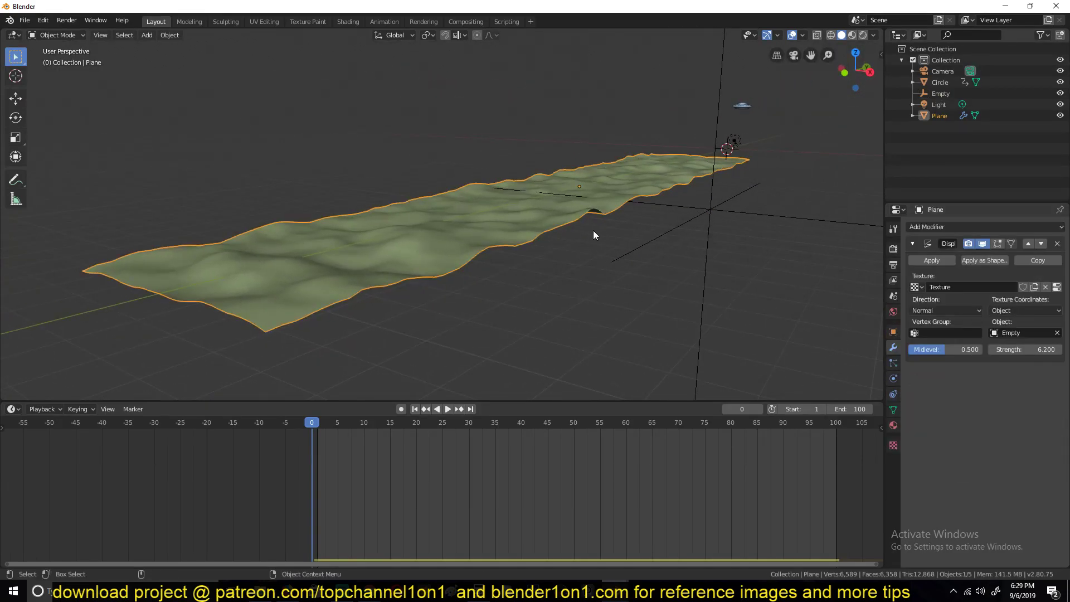
drag(1017, 349, 1059, 349)
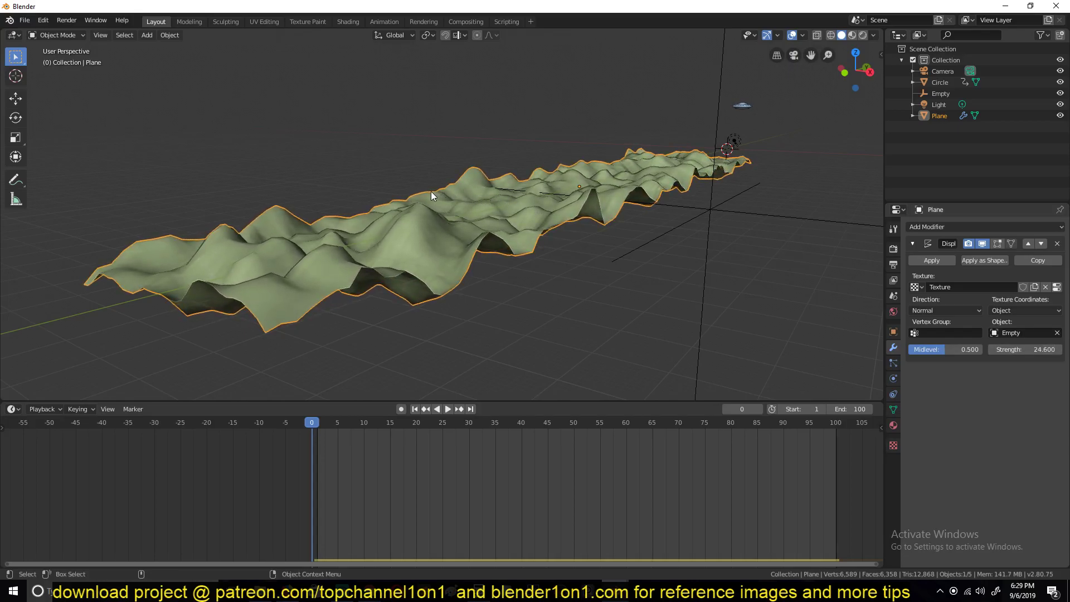
middle_drag(497, 189, 494, 118)
middle_drag(450, 220, 516, 216)
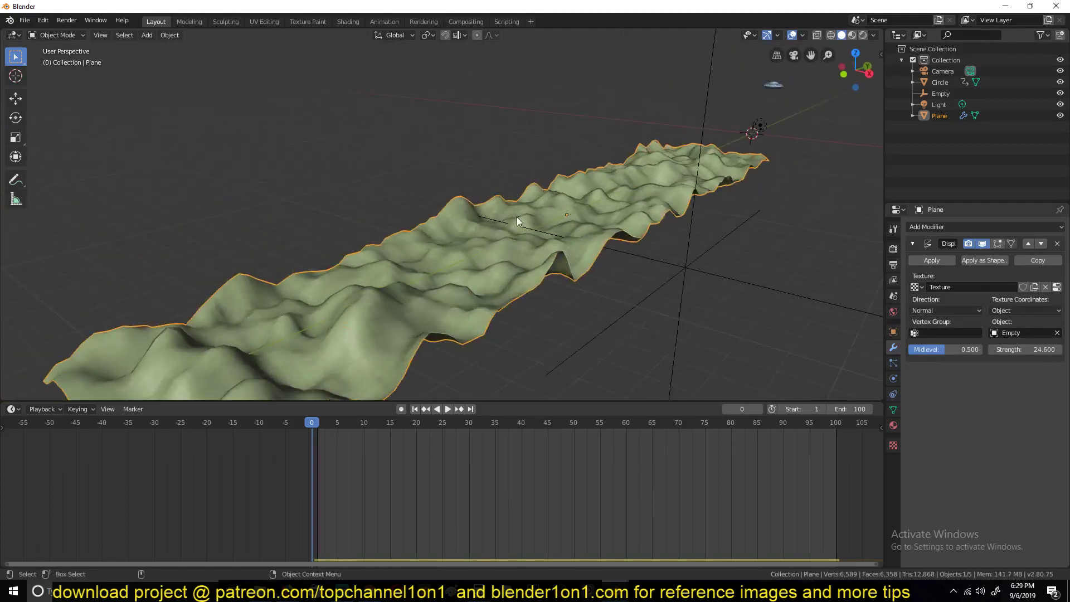
middle_drag(663, 173, 594, 167)
Step: Preview the saucer drop animation over the hills from the Numpad 3 side view
click(595, 166)
key(space)
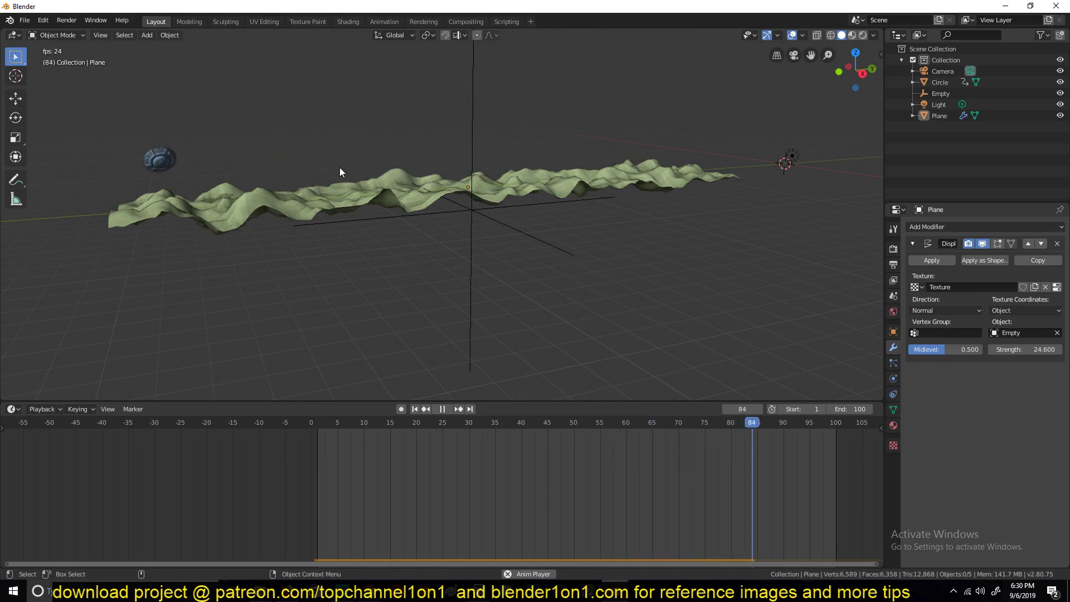
key(Escape)
key(KP_3)
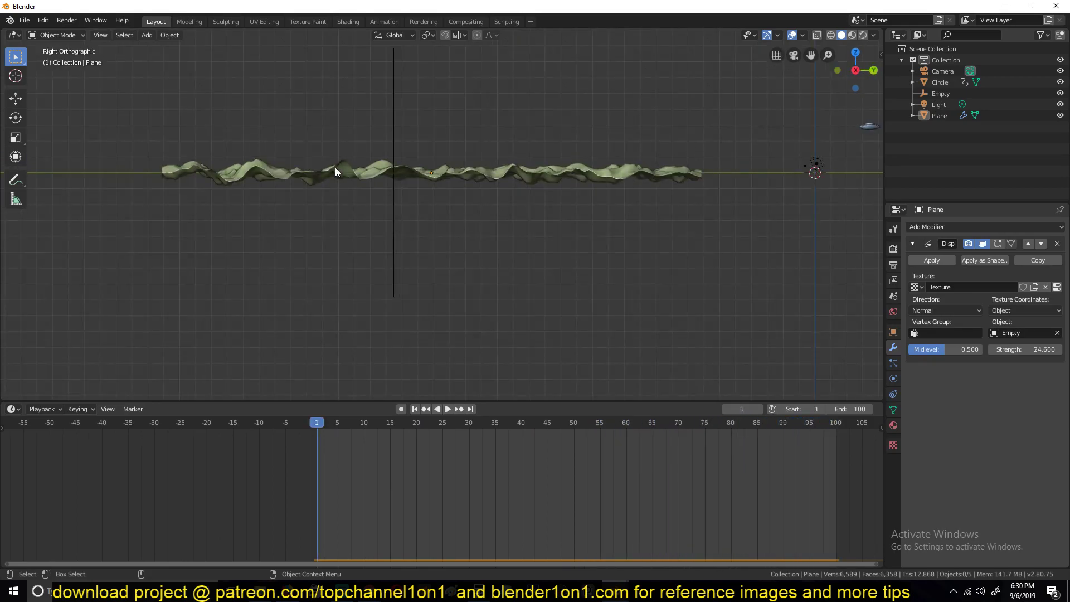
key(space)
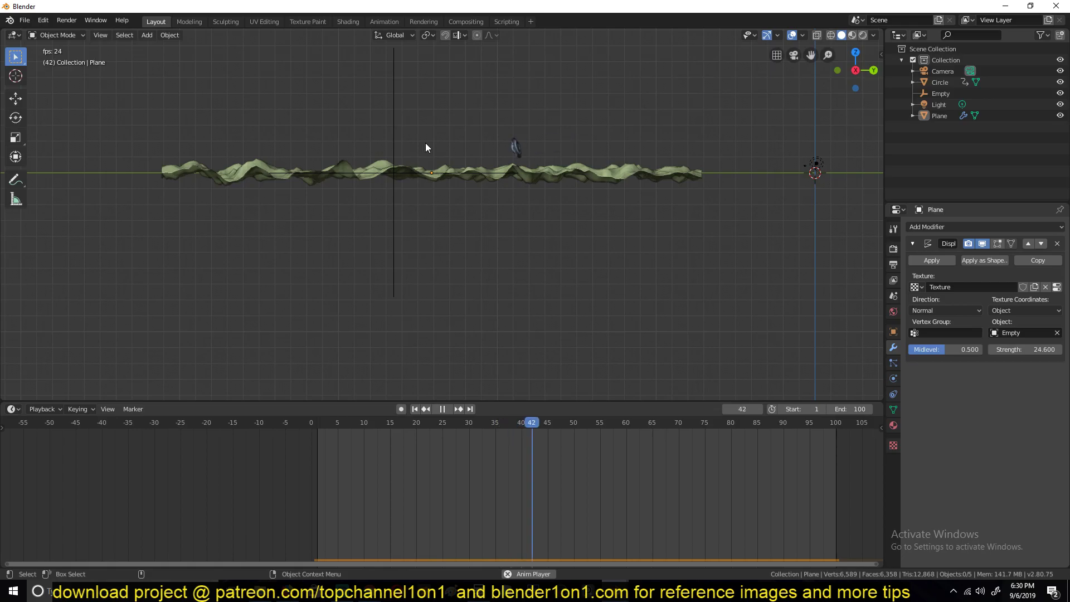
key(KP_Decimal)
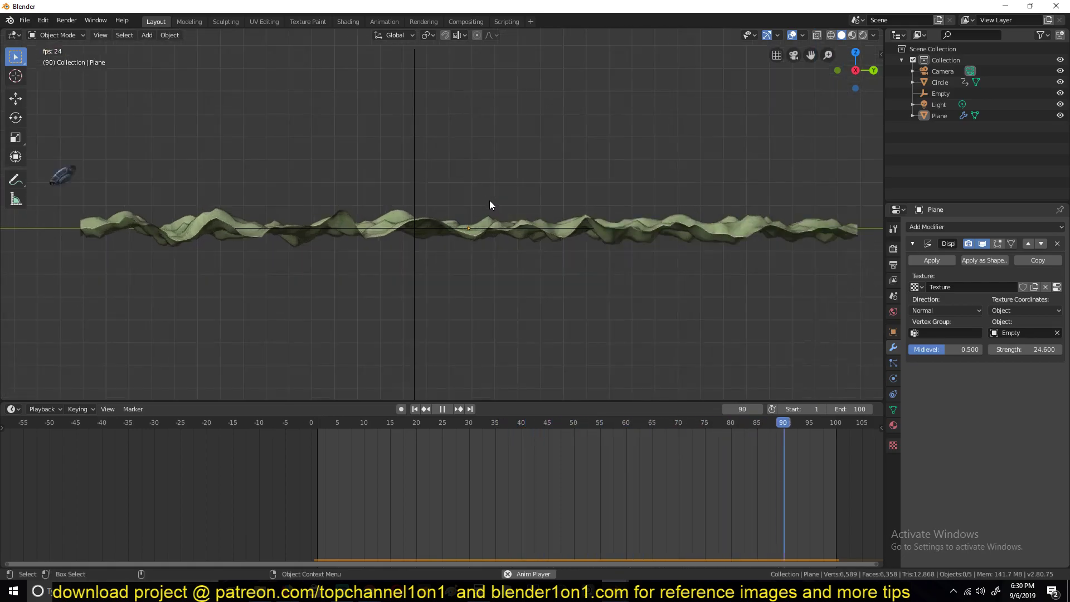
key(space)
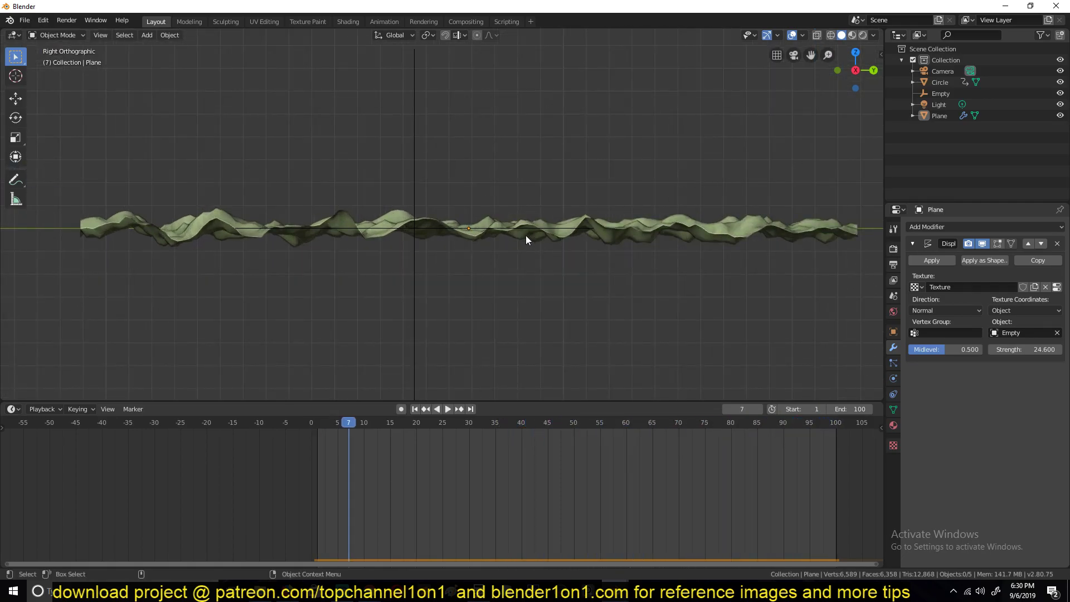
middle_drag(536, 211, 607, 250)
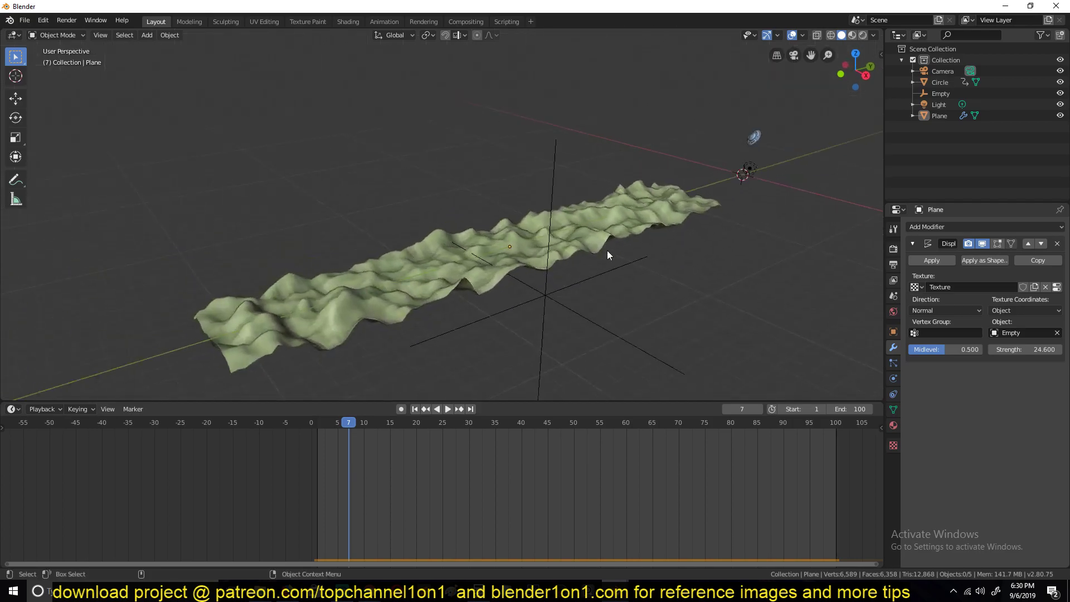
click(607, 250)
click(893, 378)
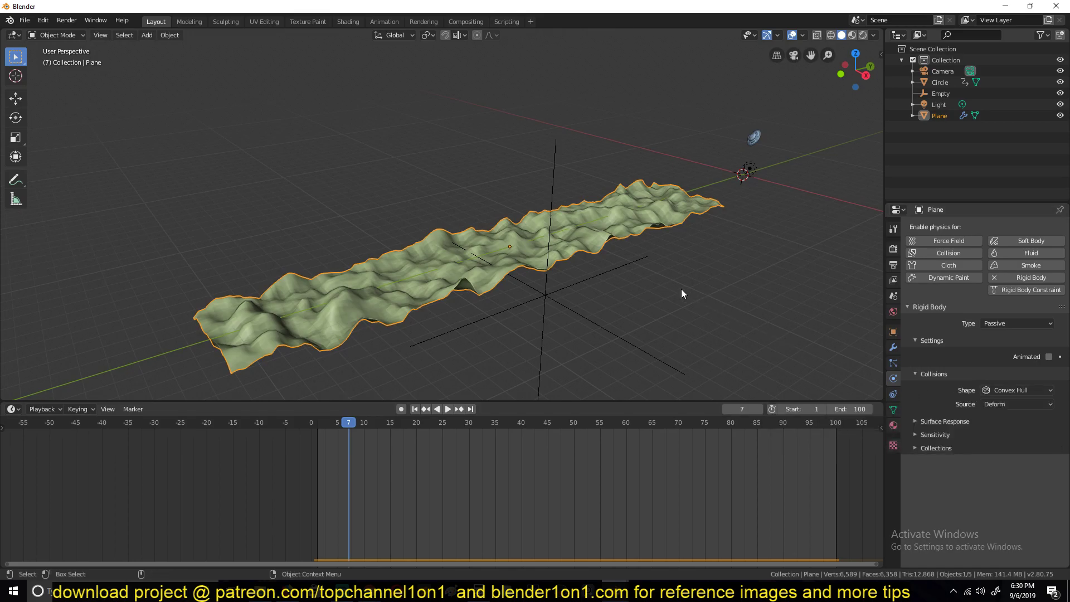
middle_drag(681, 288, 606, 265)
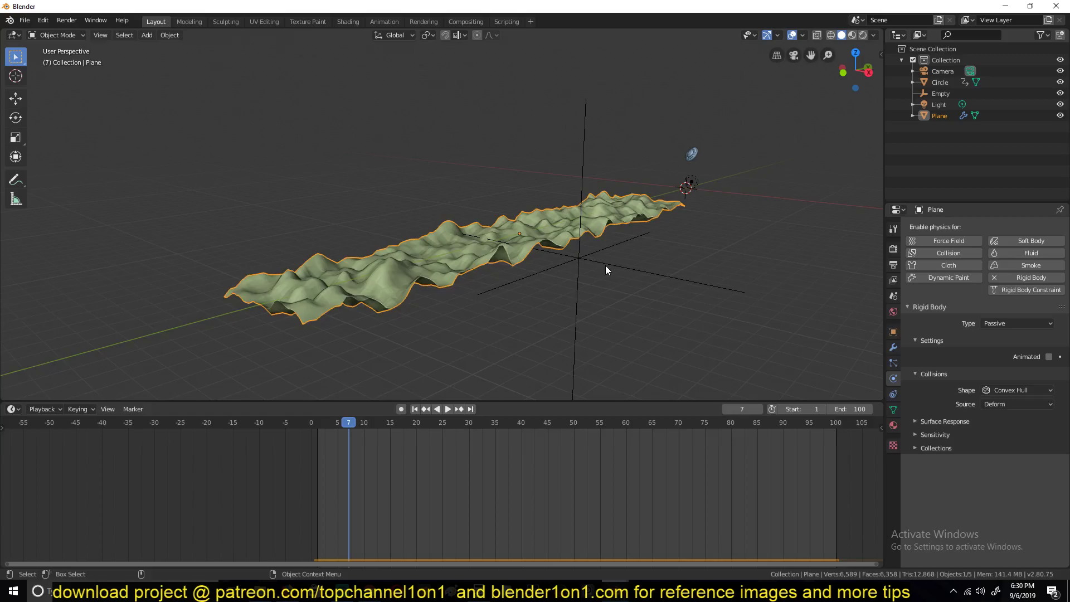
middle_drag(707, 309, 725, 311)
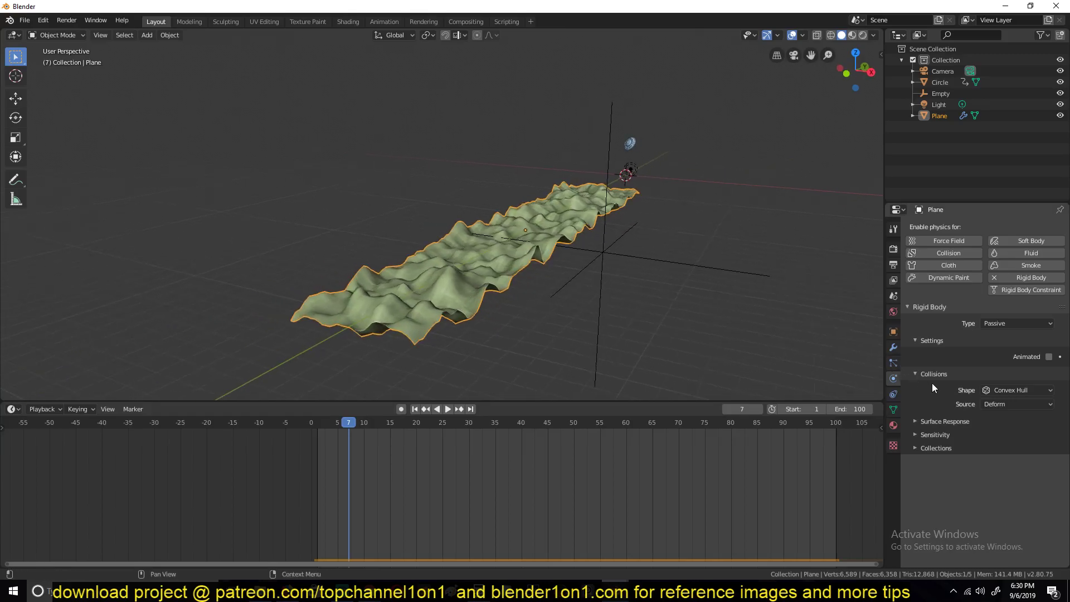
middle_drag(570, 233, 543, 221)
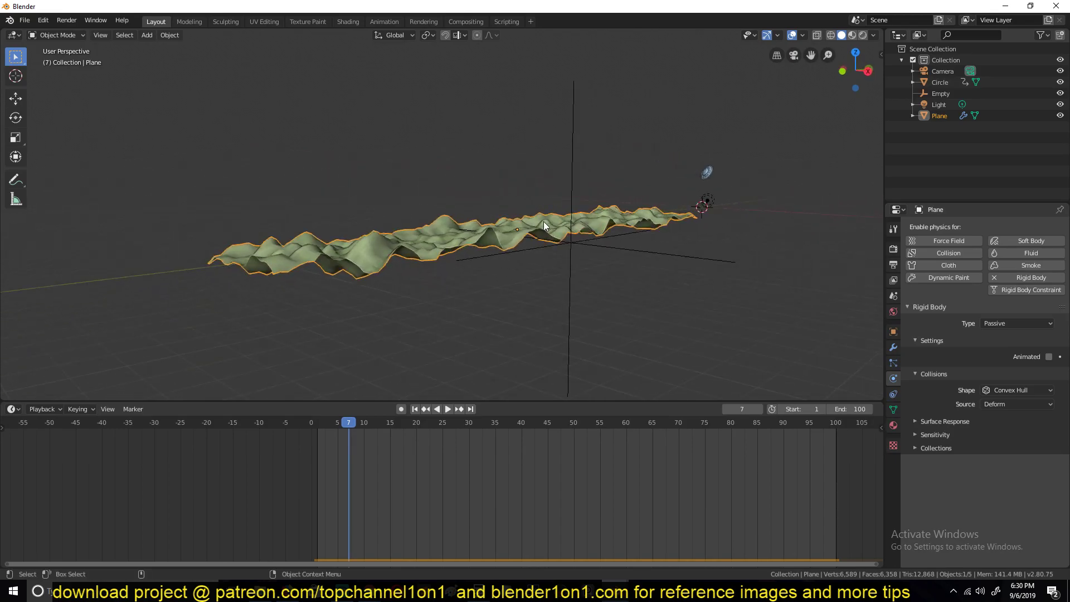
scroll(735, 173, up, 3)
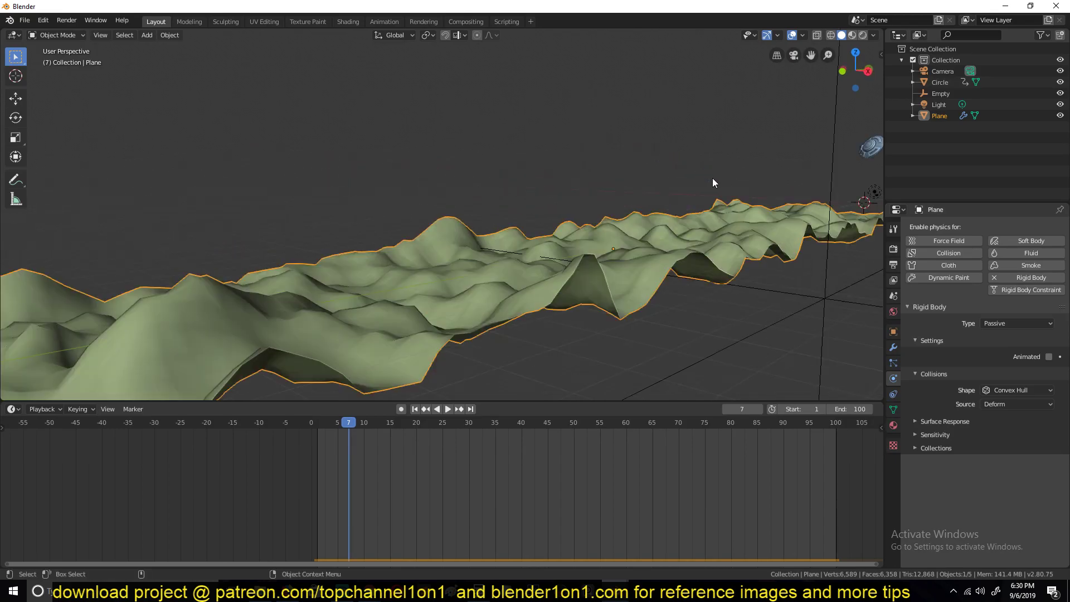
click(869, 135)
key(KP_Decimal)
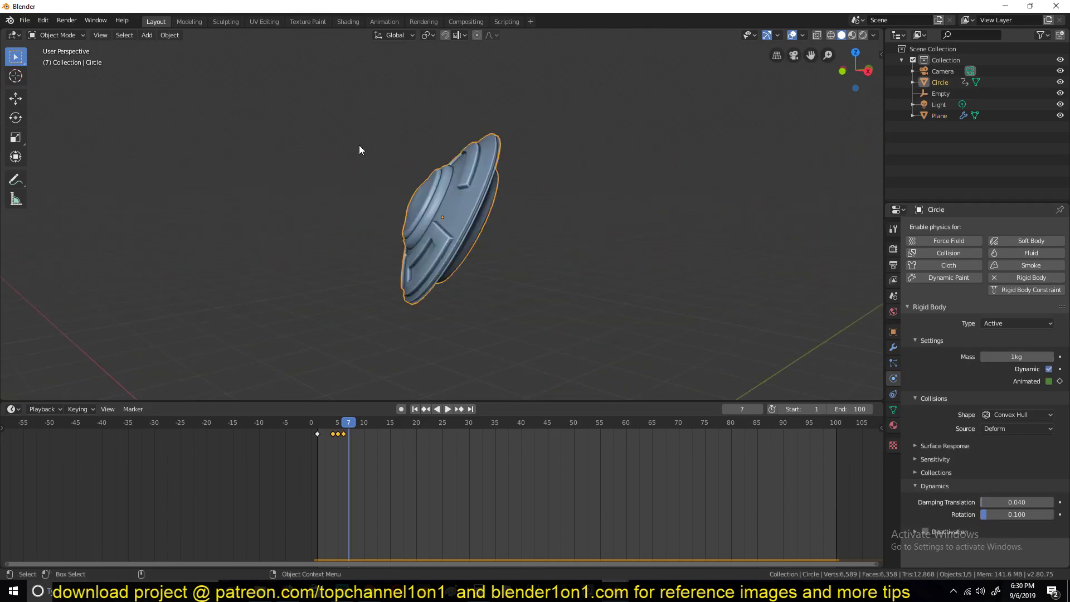
middle_drag(400, 136, 477, 229)
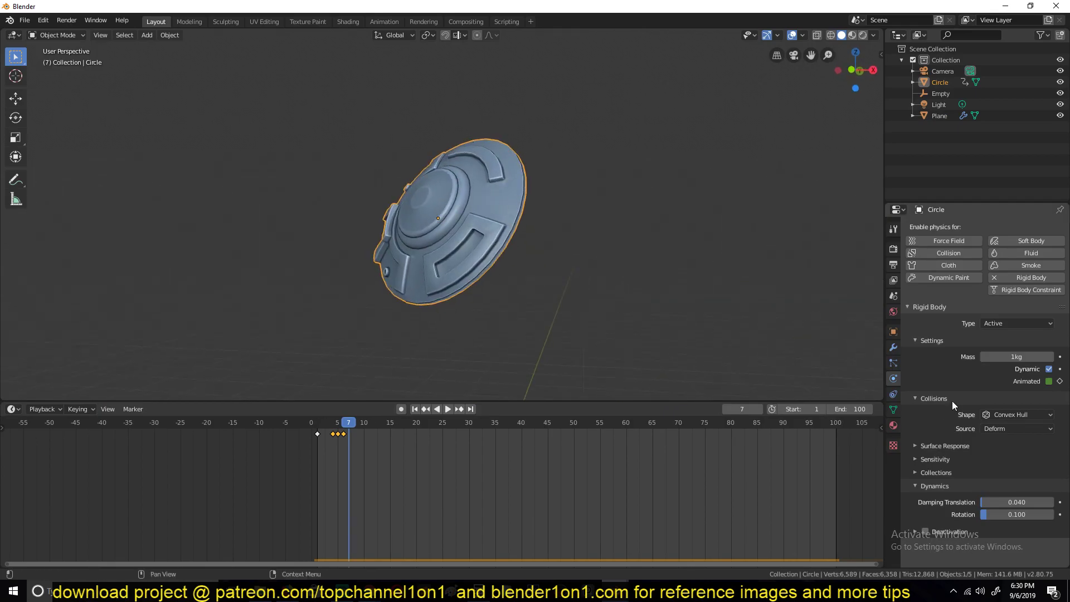
middle_drag(358, 215, 402, 242)
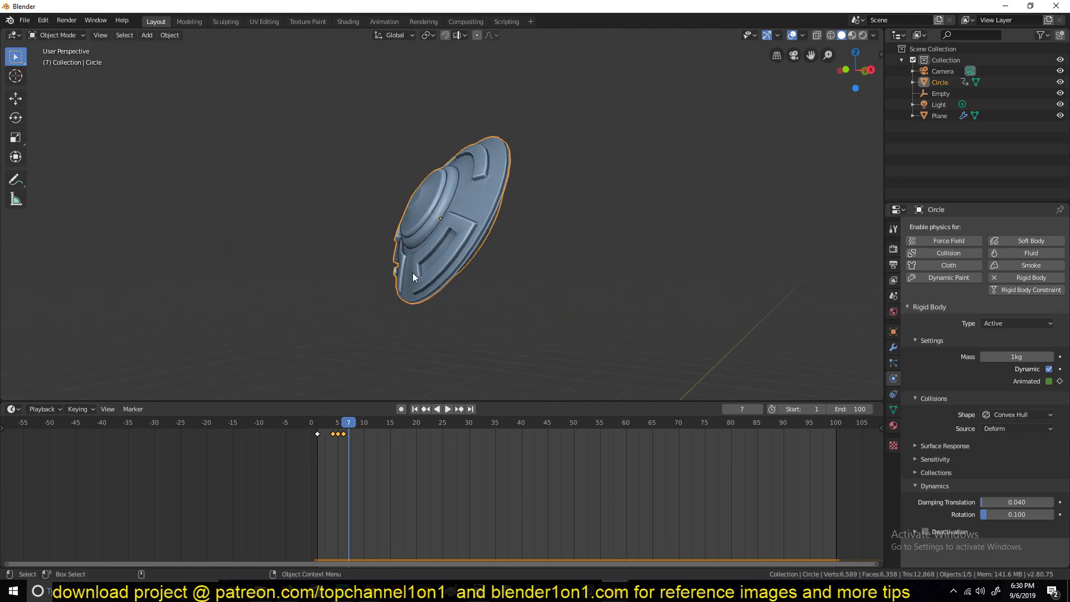
scroll(413, 277, down, 6)
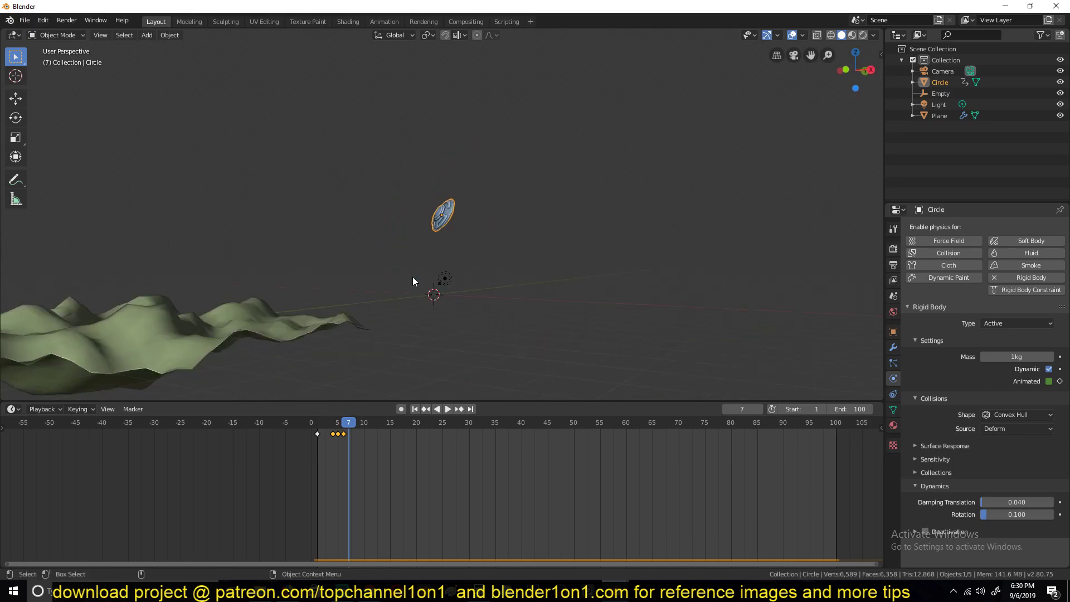
click(199, 357)
middle_drag(199, 356, 383, 289)
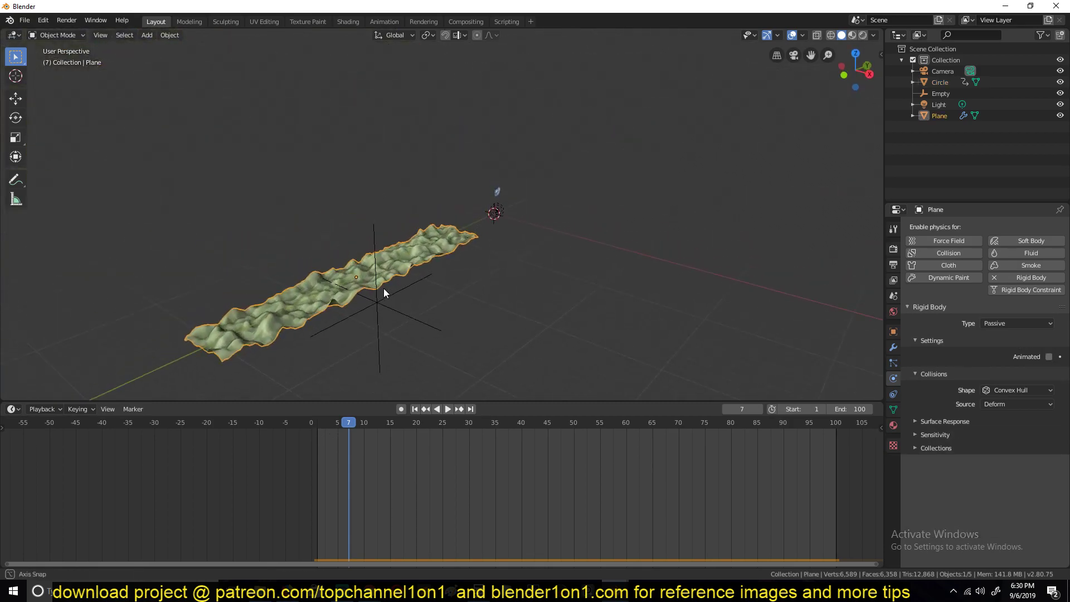
scroll(383, 289, up, 4)
middle_drag(492, 223, 539, 190)
middle_drag(627, 195, 488, 212)
scroll(472, 212, up, 3)
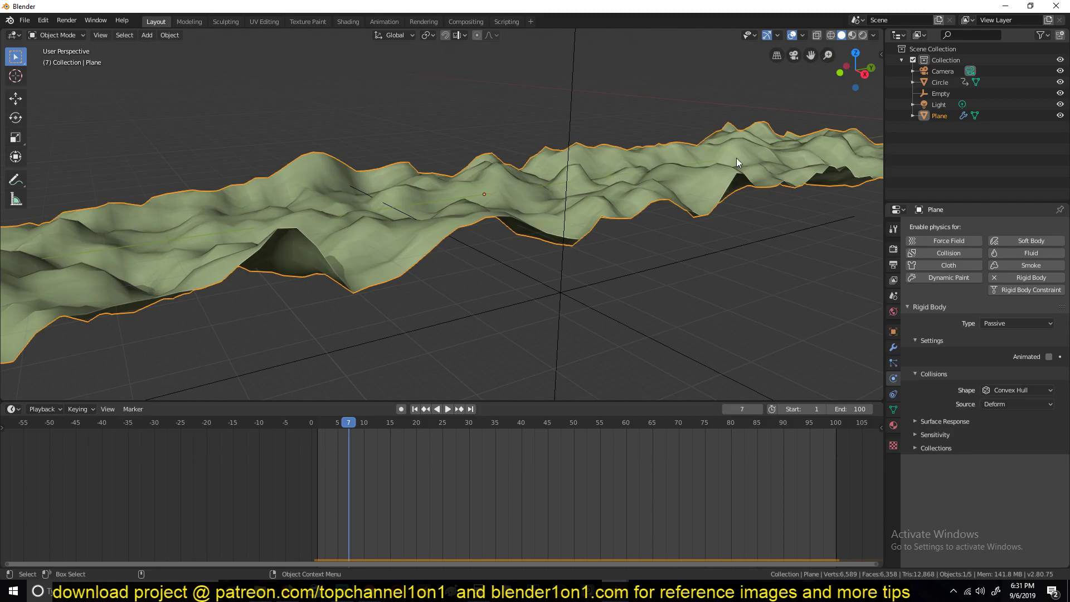
scroll(580, 203, down, 5)
scroll(630, 234, up, 5)
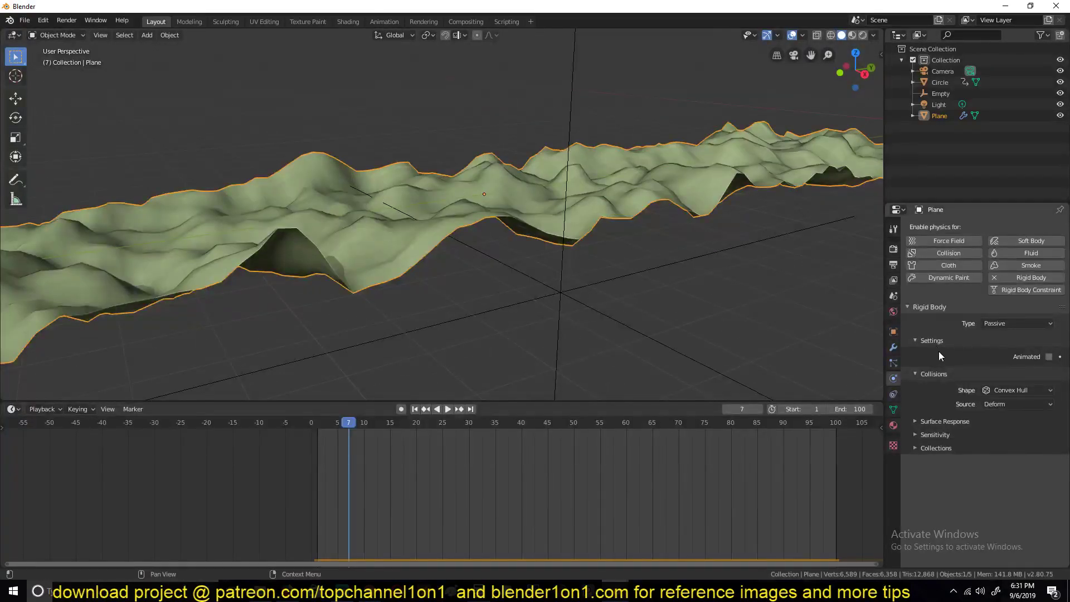
Step: Change the terrain's rigid body collision shape to Mesh and view it in Right Ortho
click(1008, 390)
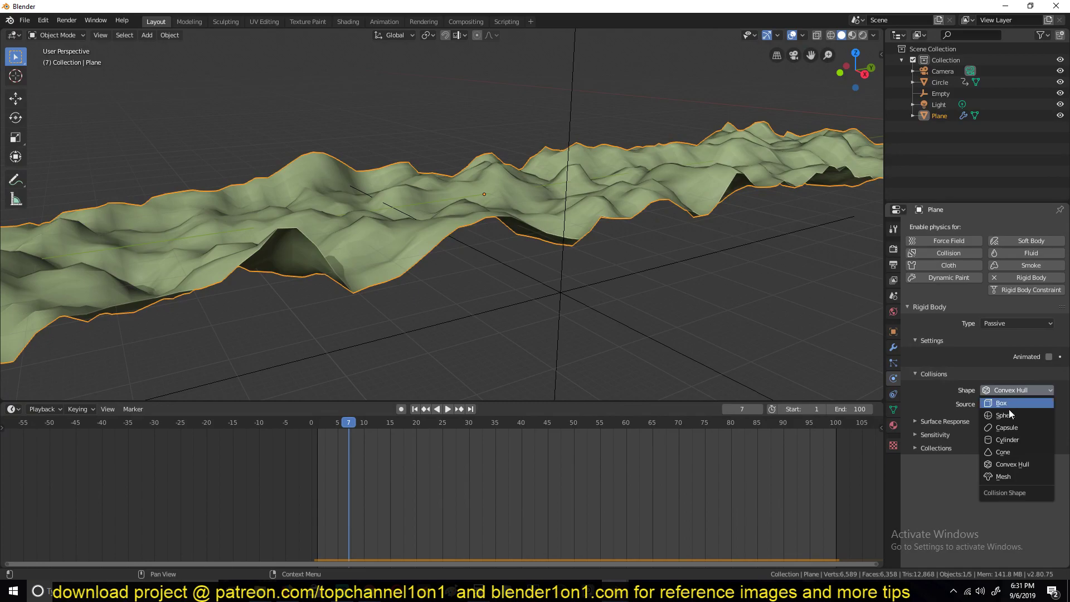
click(1003, 477)
scroll(427, 185, down, 4)
middle_drag(427, 185, 666, 203)
scroll(547, 196, up, 5)
scroll(530, 200, down, 5)
key(KP_5)
key(KP_3)
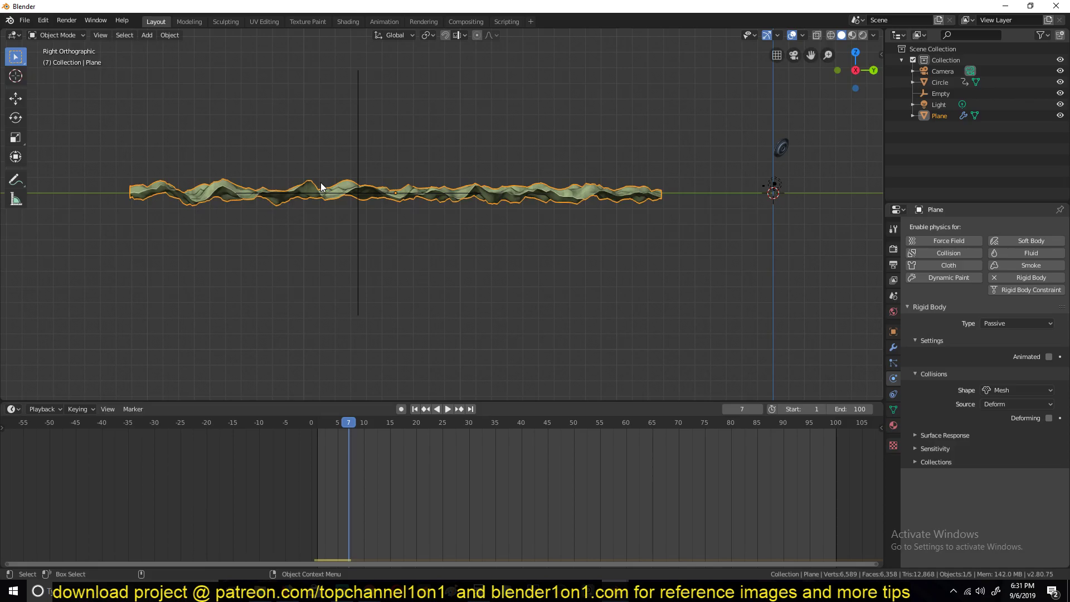
shift+middle_drag(321, 183, 388, 214)
Step: Play the crash simulation from frame 0, then stop and rewind it
key(space)
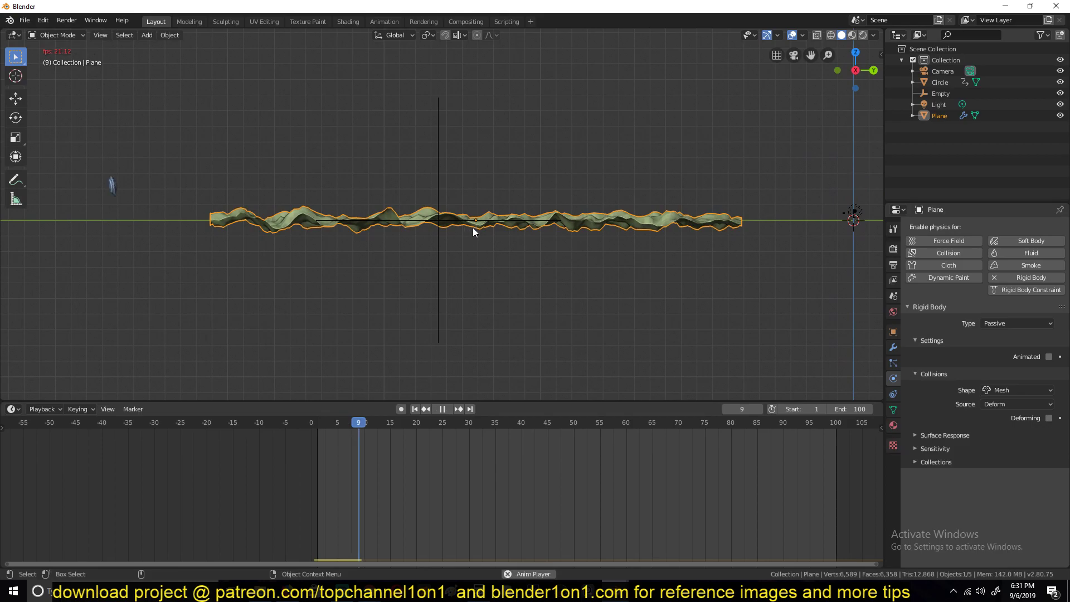
click(312, 480)
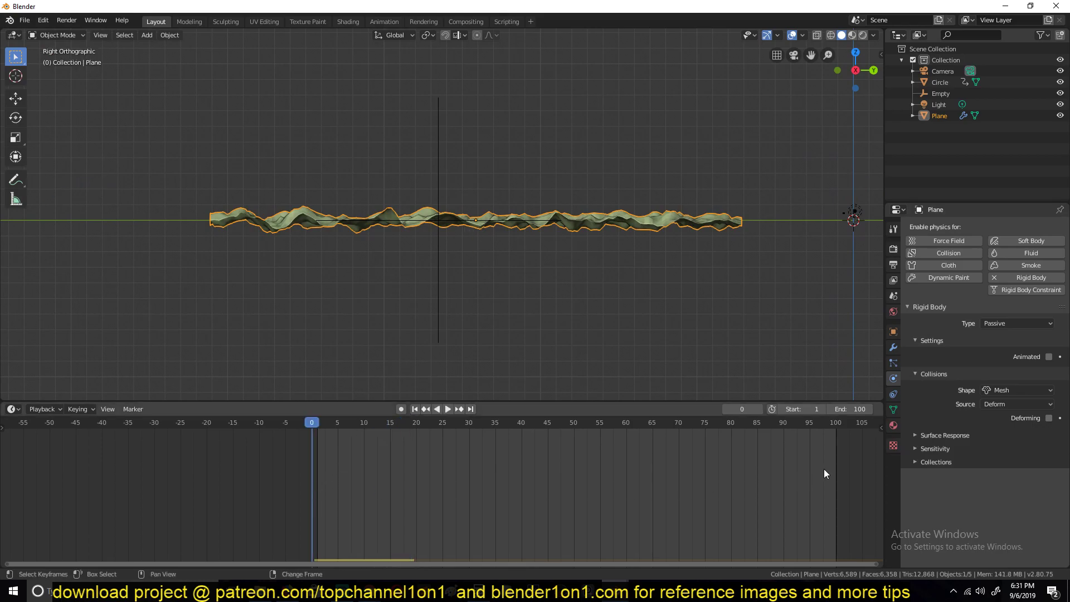
key(space)
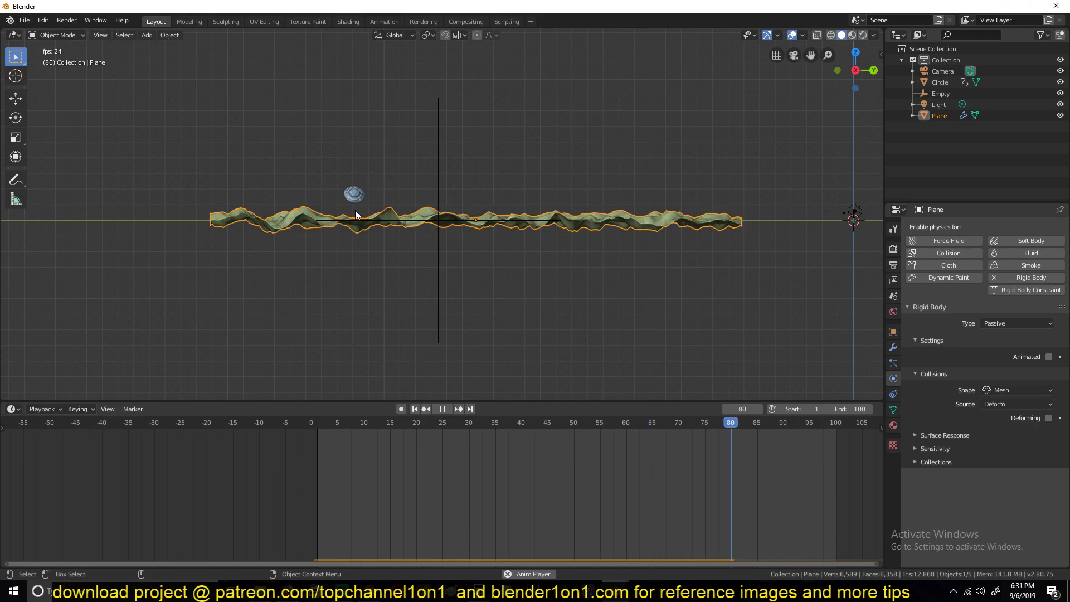
middle_drag(355, 214, 371, 239)
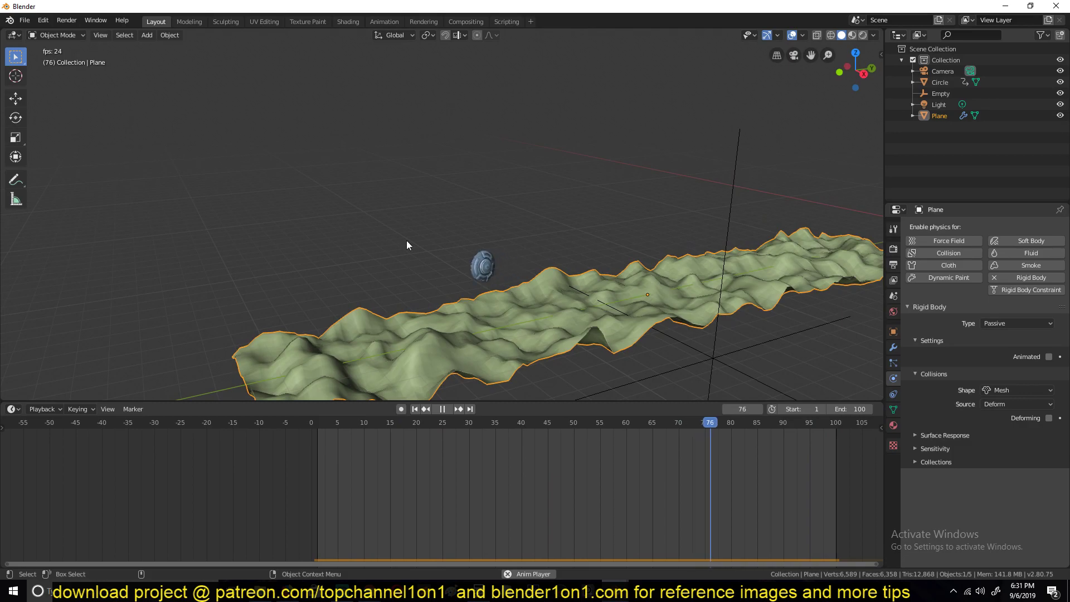
key(space)
middle_drag(506, 292, 419, 209)
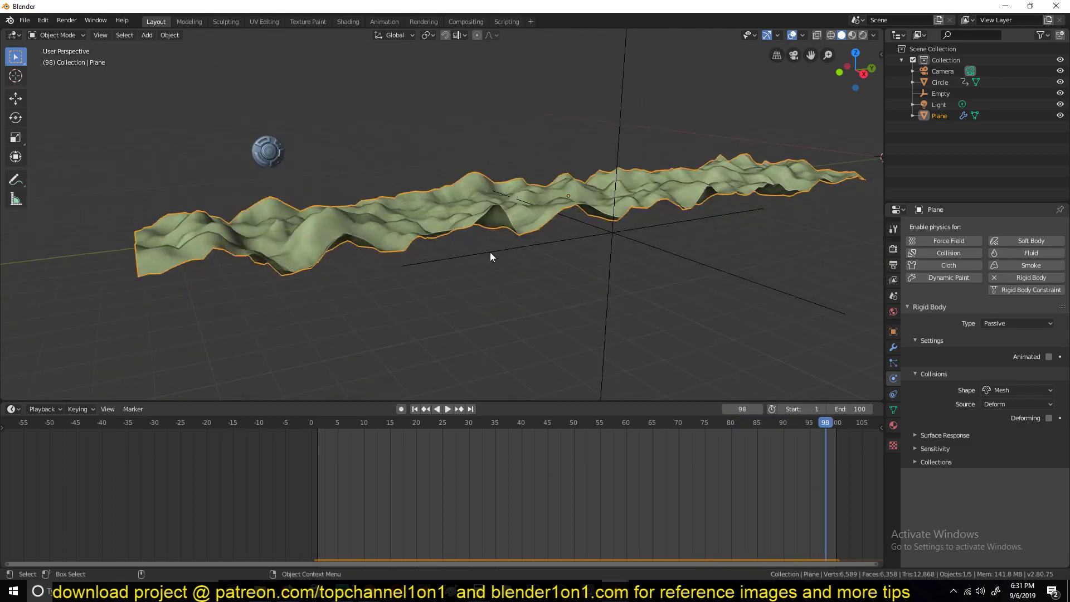
drag(332, 479, 312, 474)
middle_drag(403, 246, 467, 246)
mouse_move(612, 590)
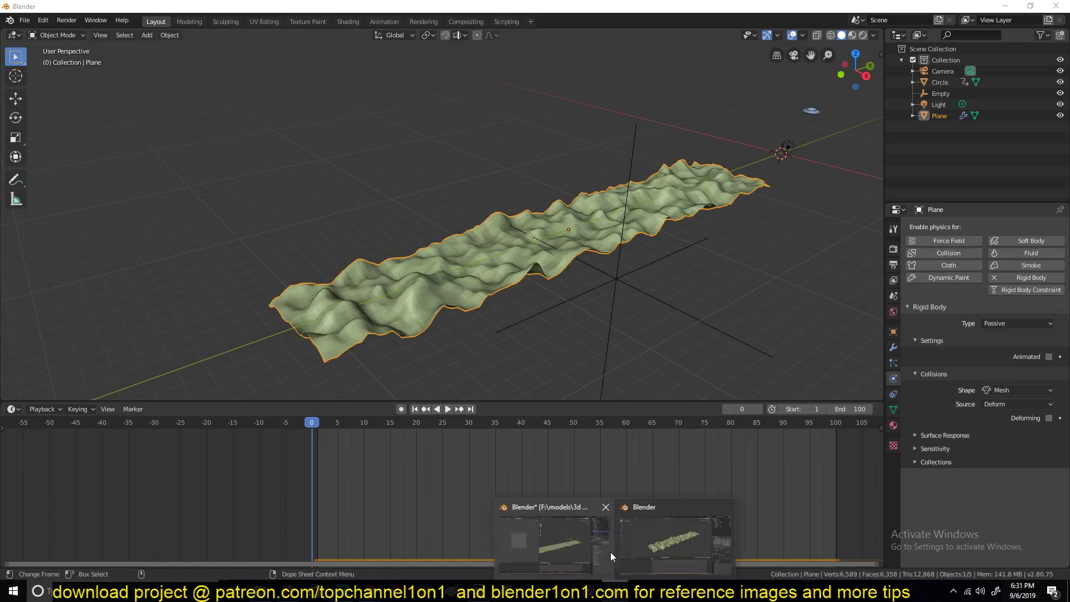
click(557, 543)
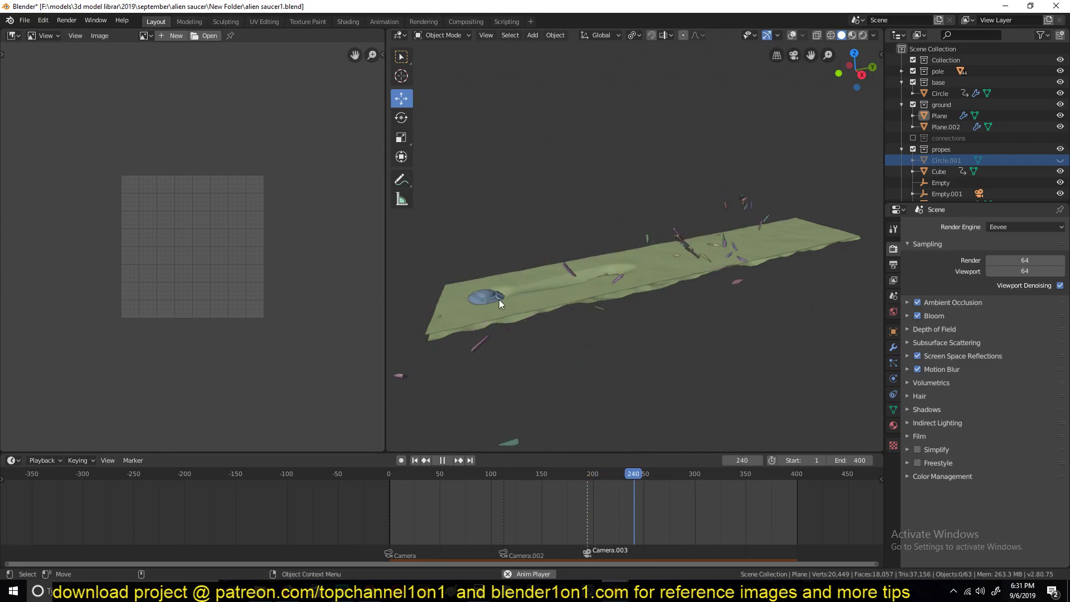
key(space)
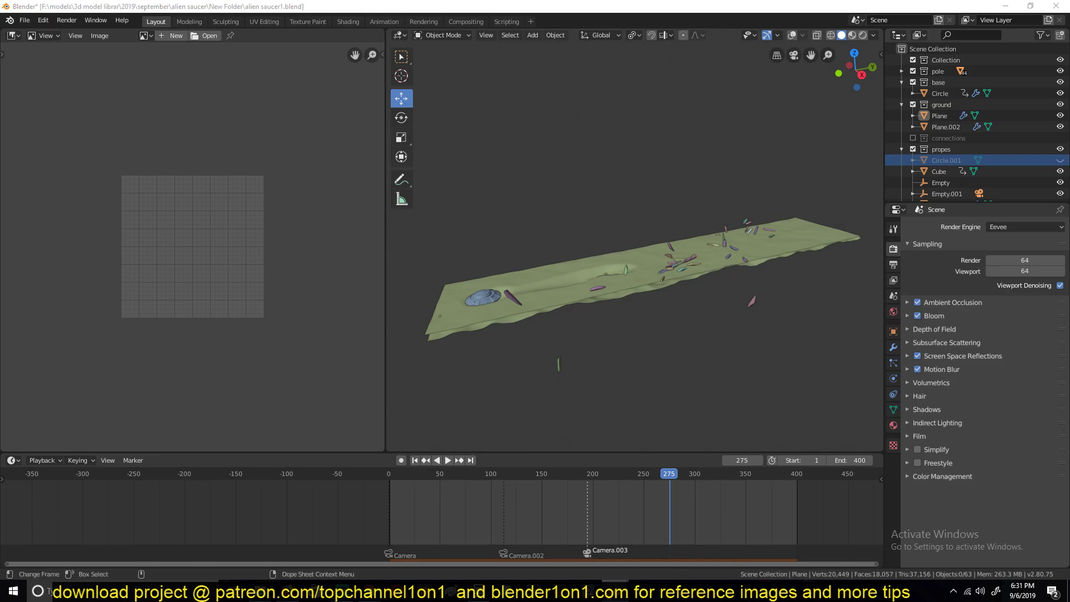
mouse_move(613, 592)
click(696, 540)
middle_drag(580, 395, 567, 217)
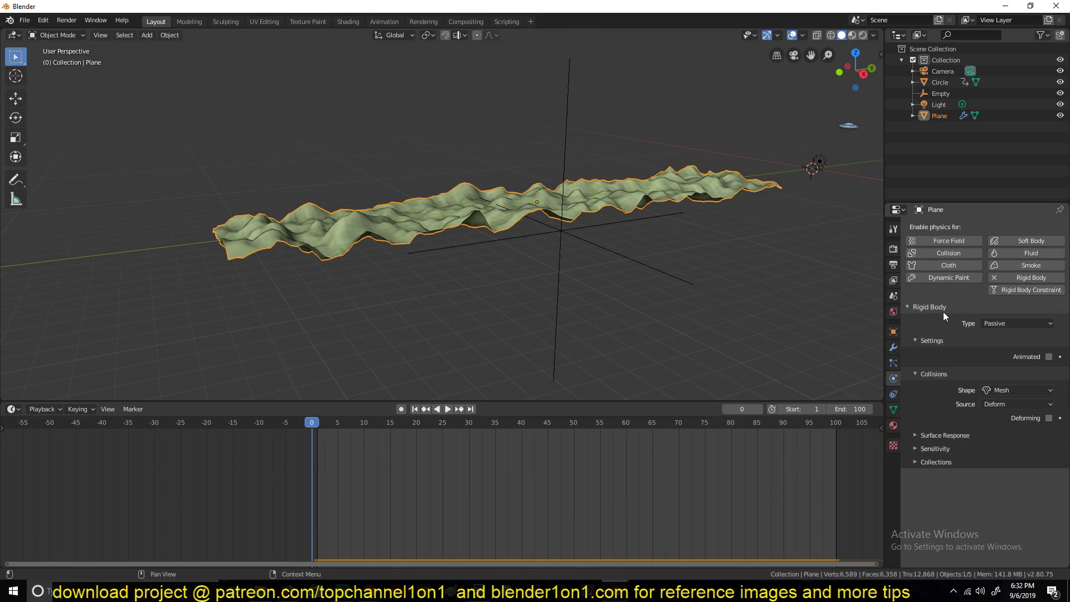
mouse_move(613, 592)
click(590, 554)
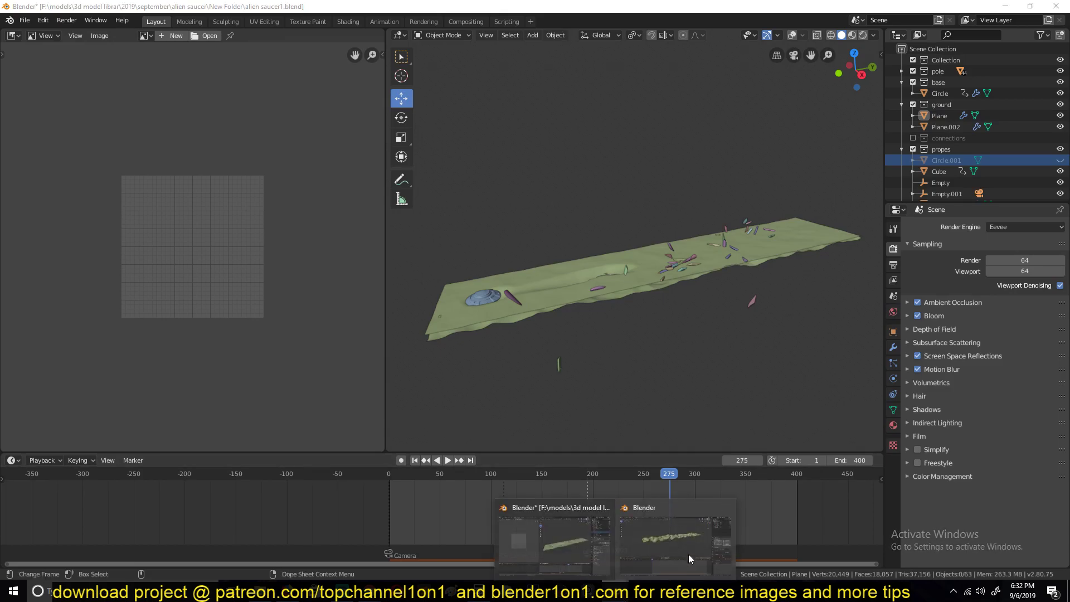
click(688, 554)
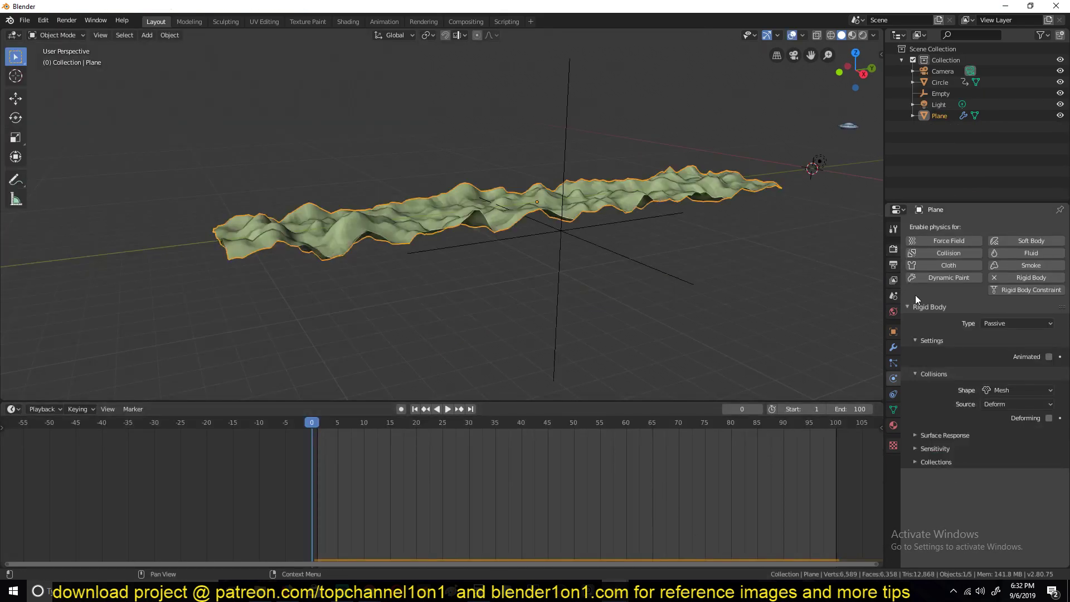
mouse_move(613, 592)
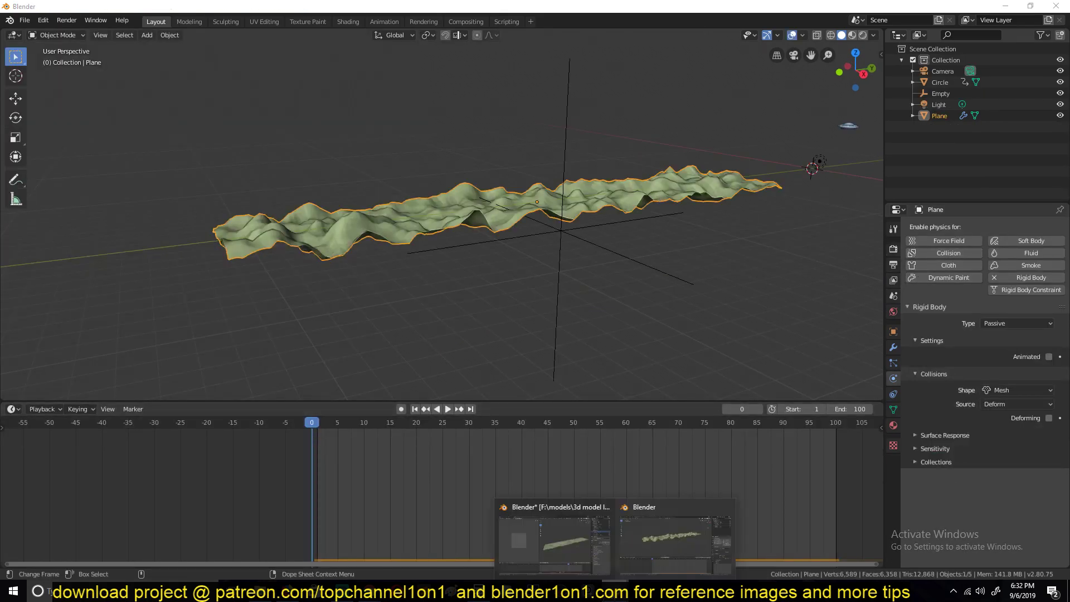
click(602, 552)
middle_drag(570, 299, 633, 296)
scroll(599, 260, up, 3)
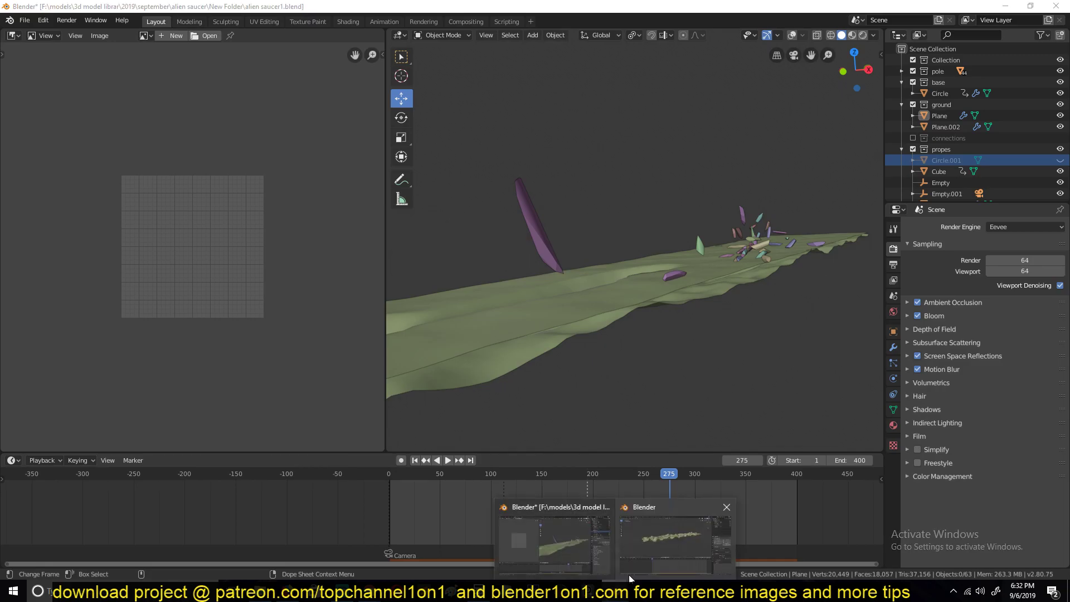
mouse_move(616, 592)
click(651, 534)
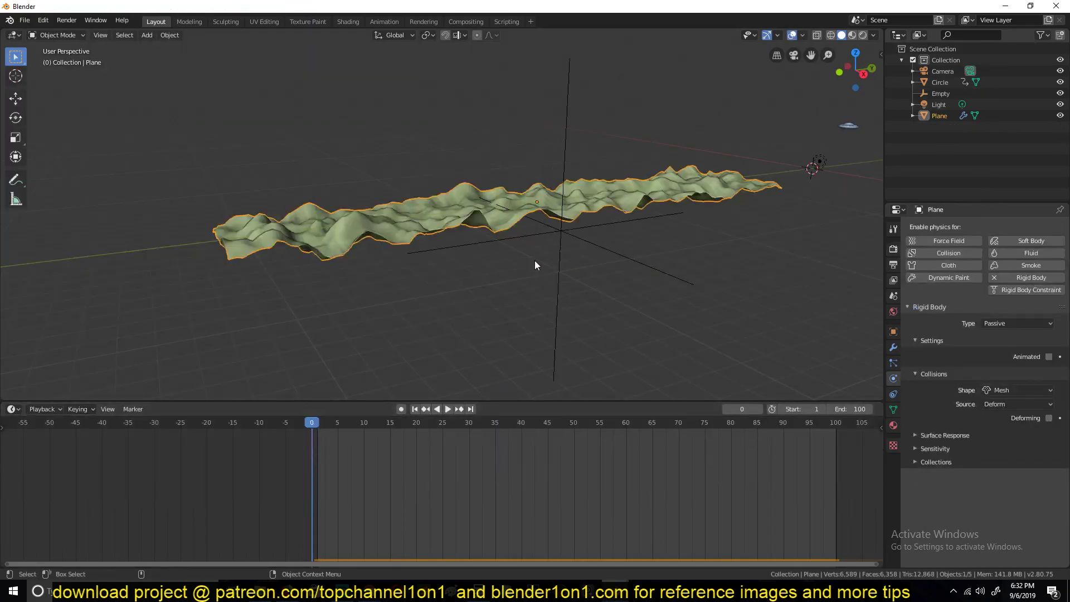
middle_drag(535, 265, 515, 277)
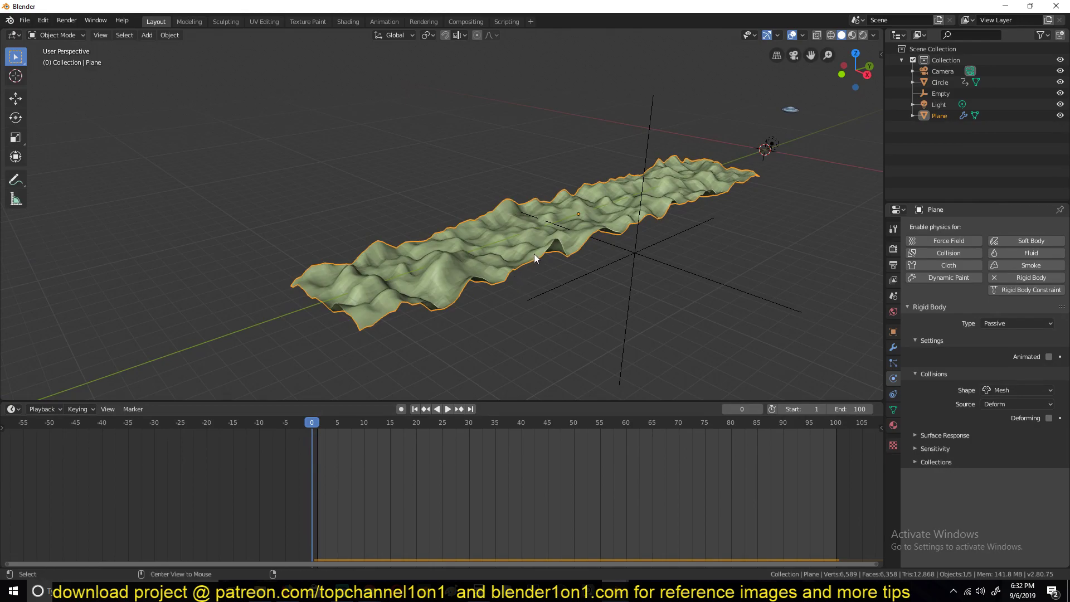
Step: Make the wavy terrain plane a Dynamic Paint canvas
key(alt+a)
middle_drag(585, 215, 590, 220)
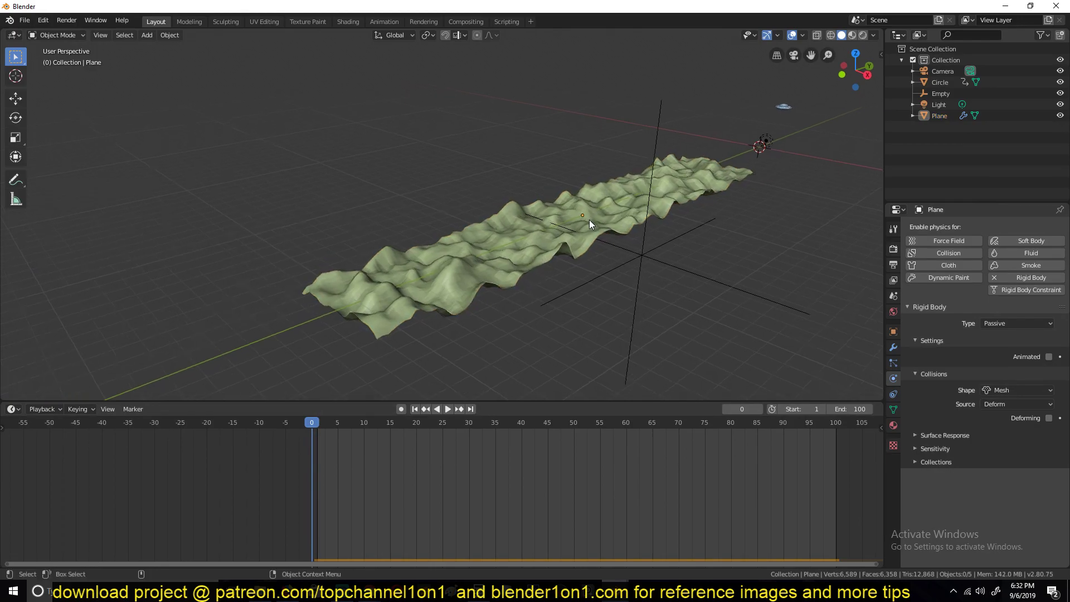
click(543, 253)
middle_drag(748, 197, 694, 183)
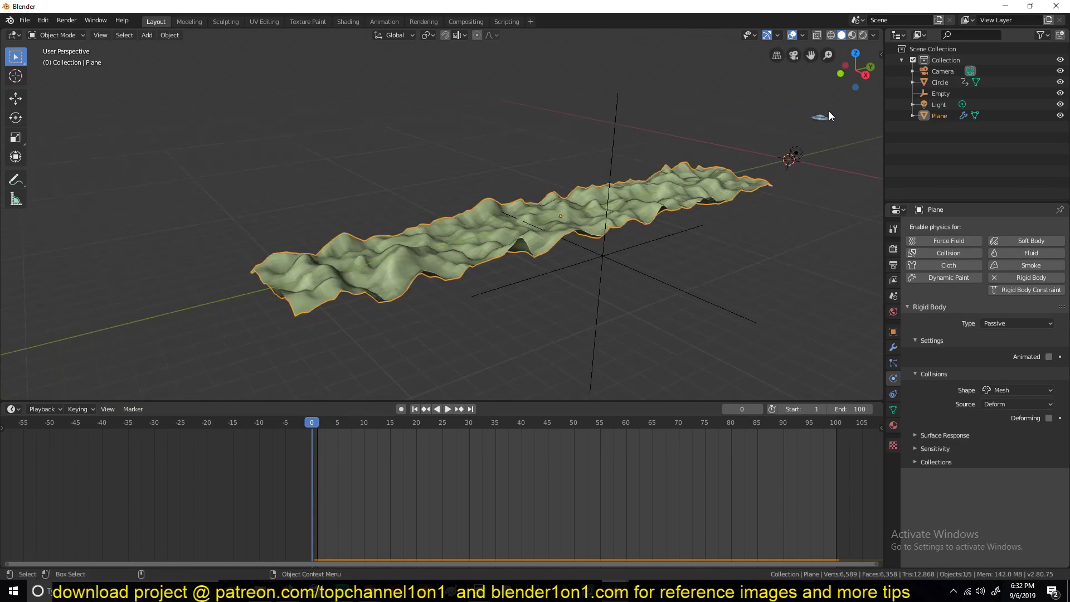
click(913, 314)
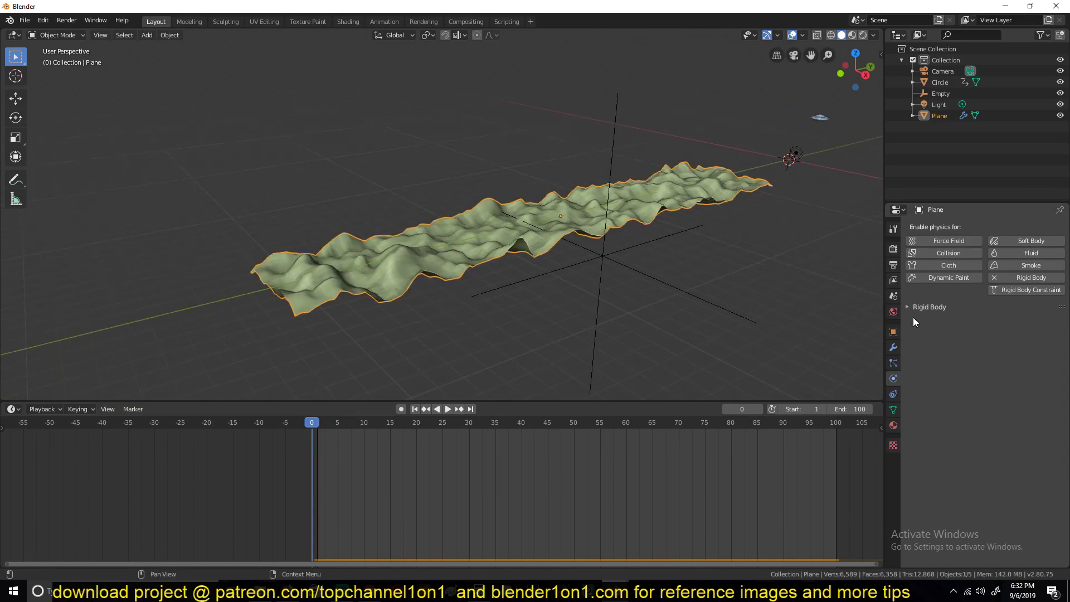
click(951, 278)
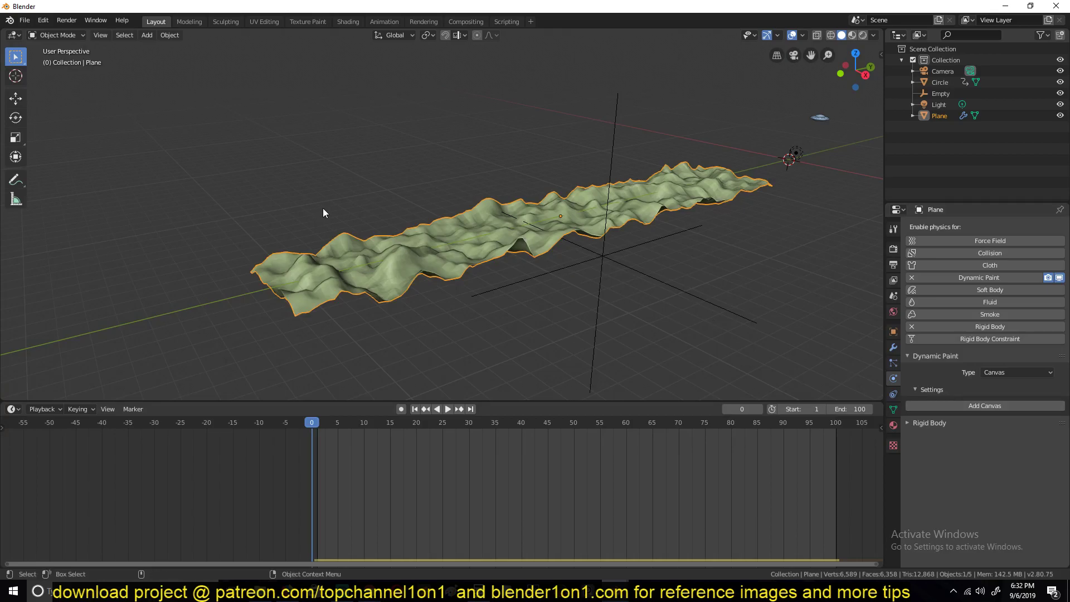
click(985, 406)
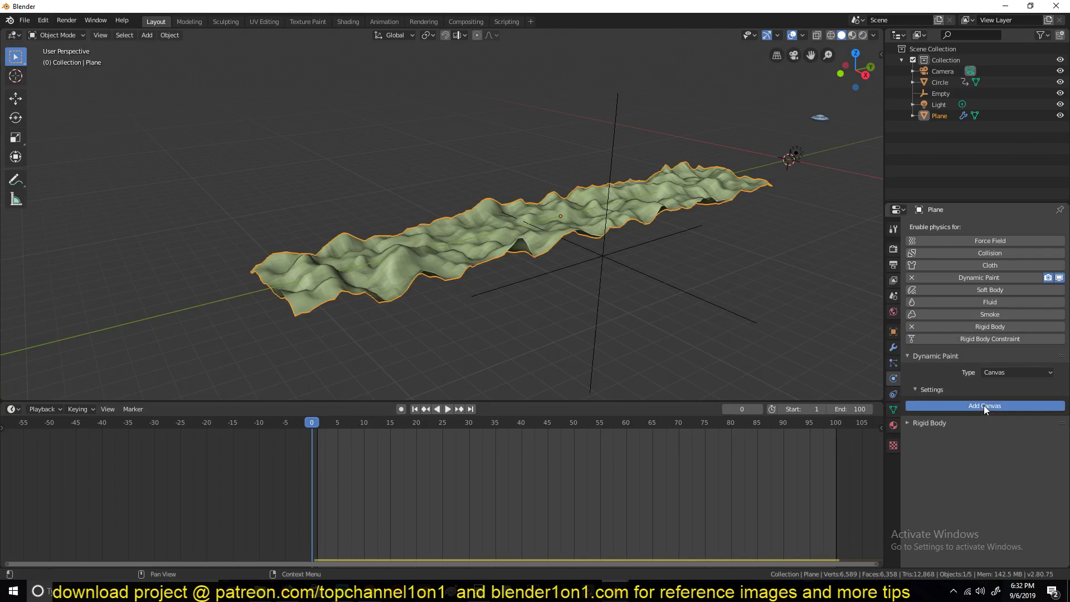
Step: Give the saucer Dynamic Paint of type Brush
click(820, 118)
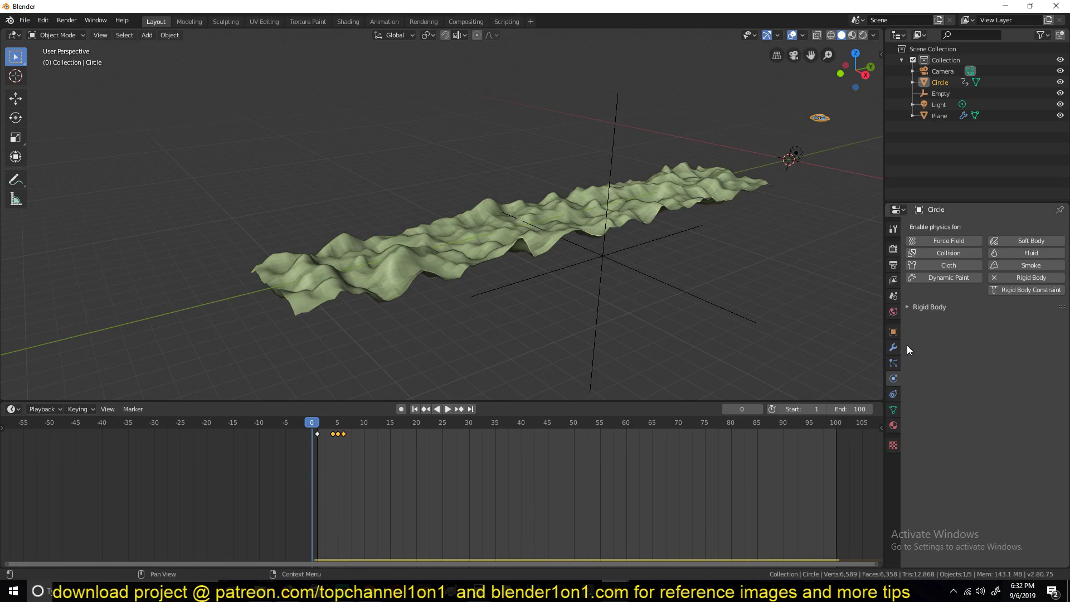
click(946, 278)
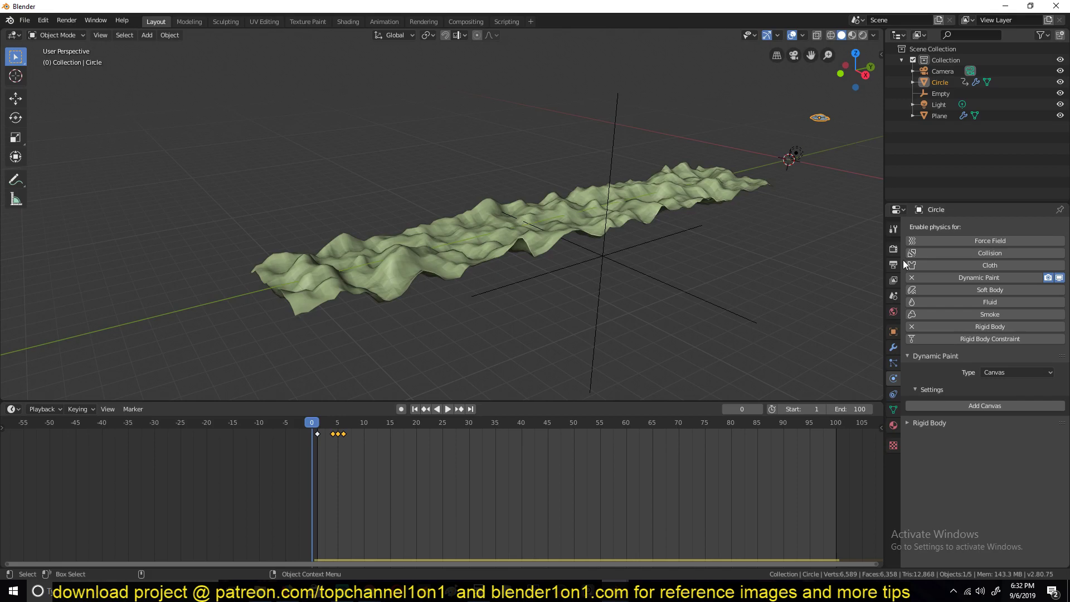
click(1000, 372)
click(999, 401)
click(1002, 410)
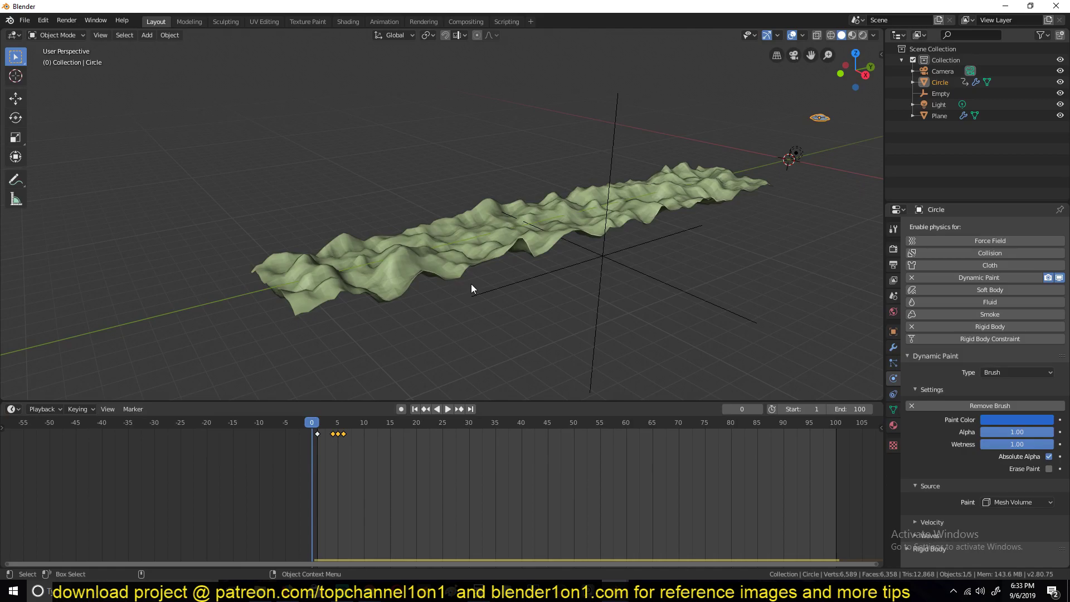
shift+middle_drag(671, 334, 612, 271)
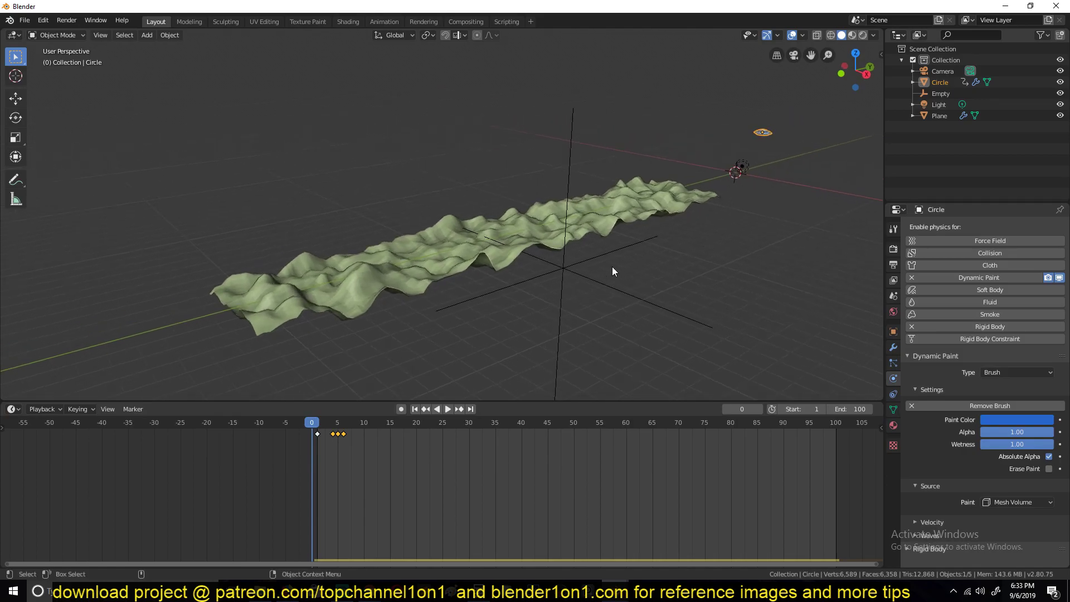
Step: Play the animation, stop it at frame 78, and inspect the terrain's modifiers
click(609, 230)
key(space)
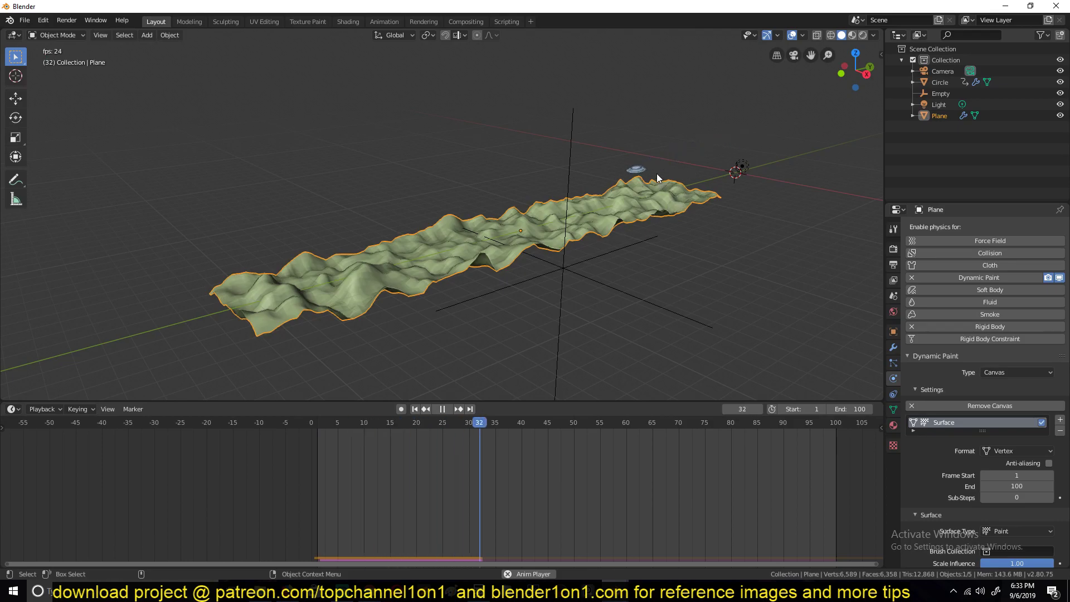
key(space)
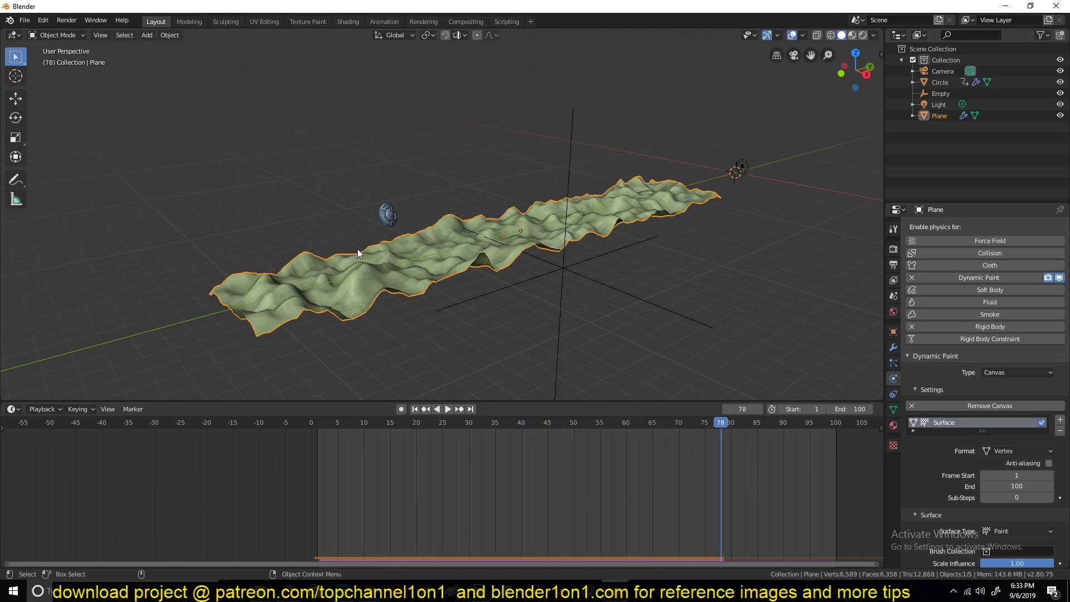
scroll(442, 251, up, 5)
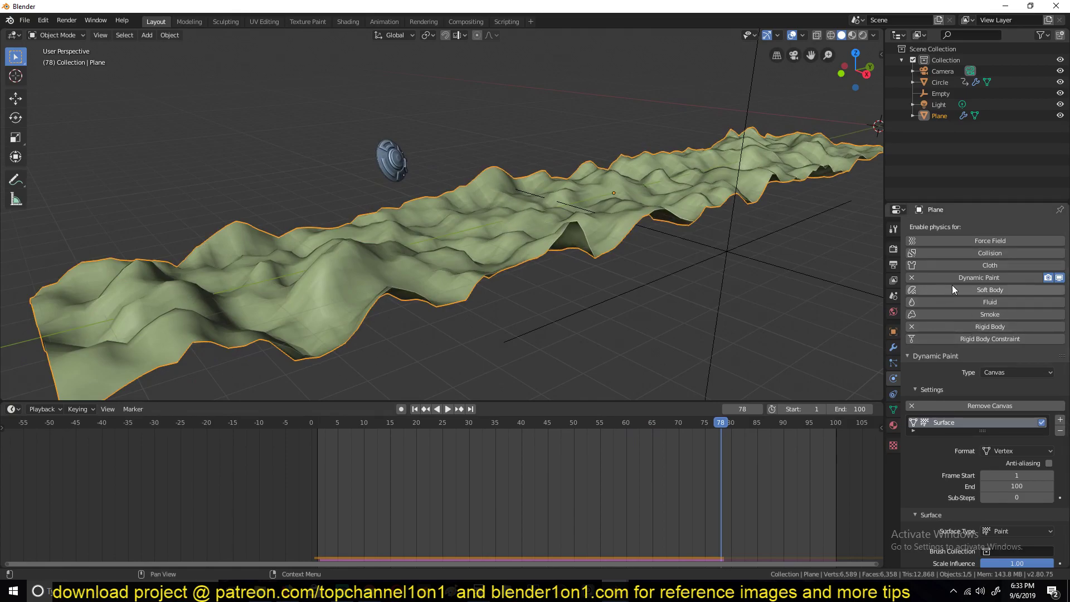
click(893, 347)
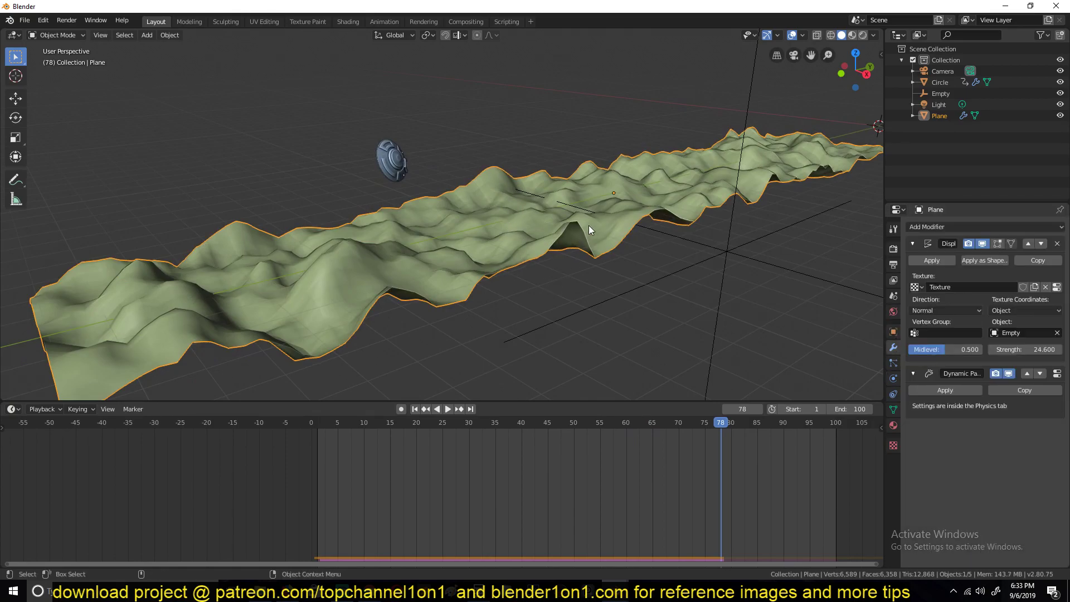
scroll(589, 229, down, 2)
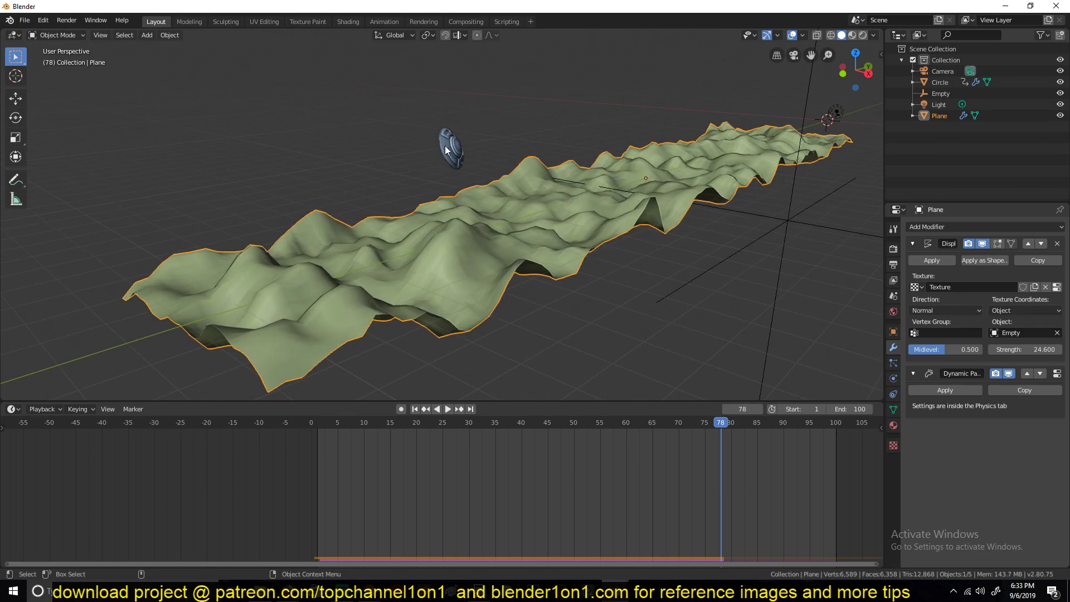
Step: Reselect the terrain and show its Dynamic Paint canvas settings
middle_drag(479, 146, 416, 152)
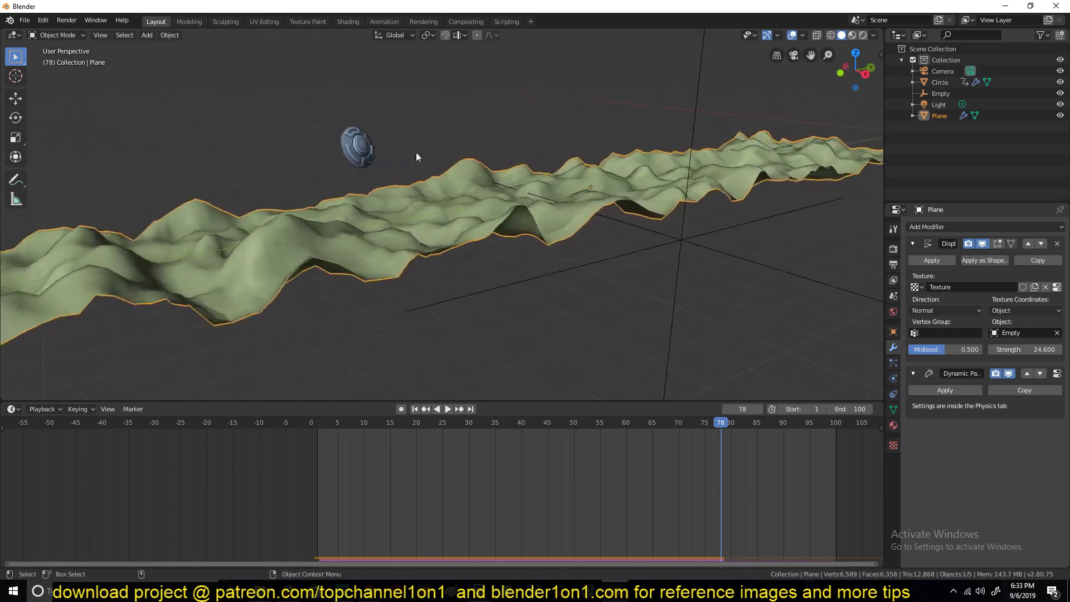
click(363, 150)
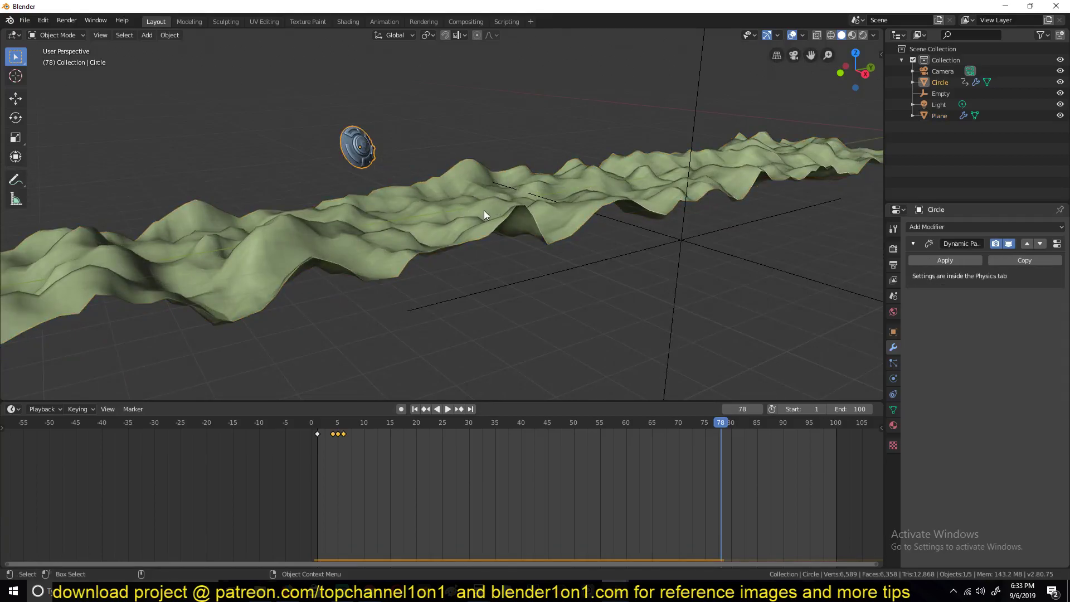
click(439, 227)
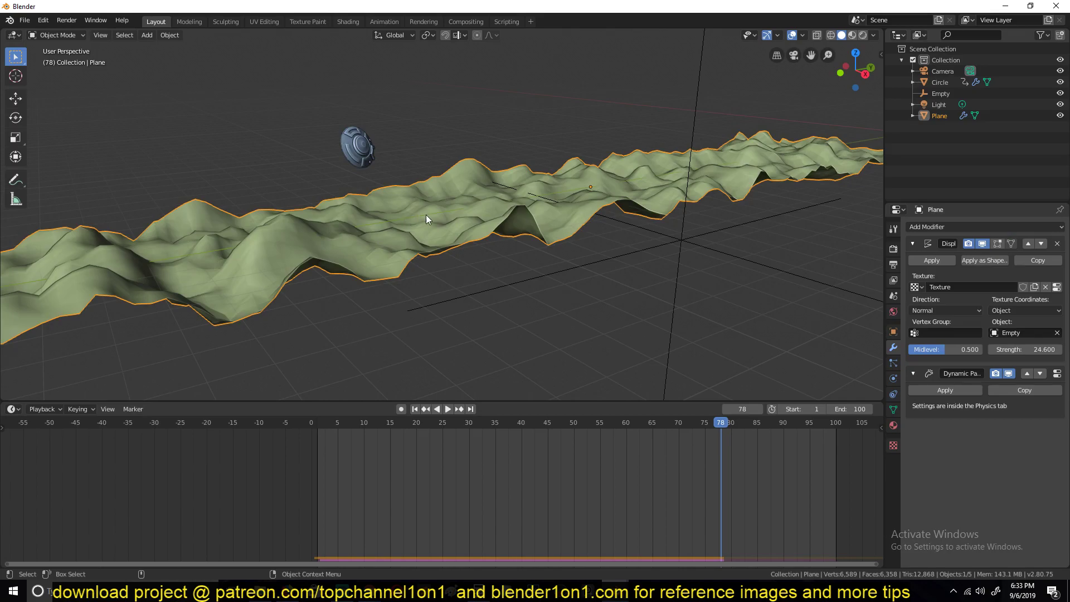
middle_drag(426, 215, 444, 219)
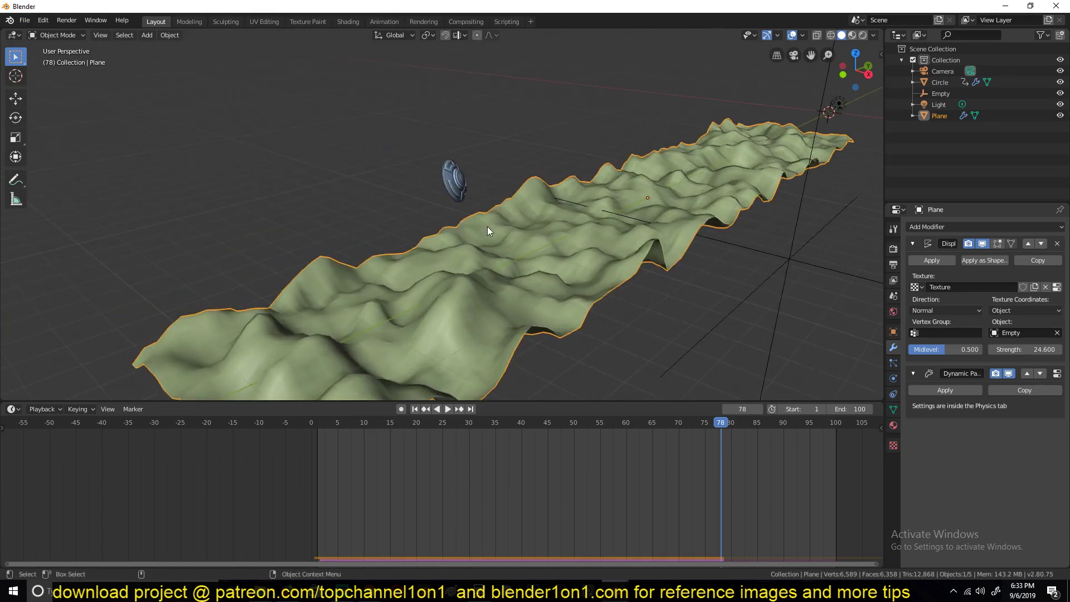
middle_drag(487, 227, 456, 219)
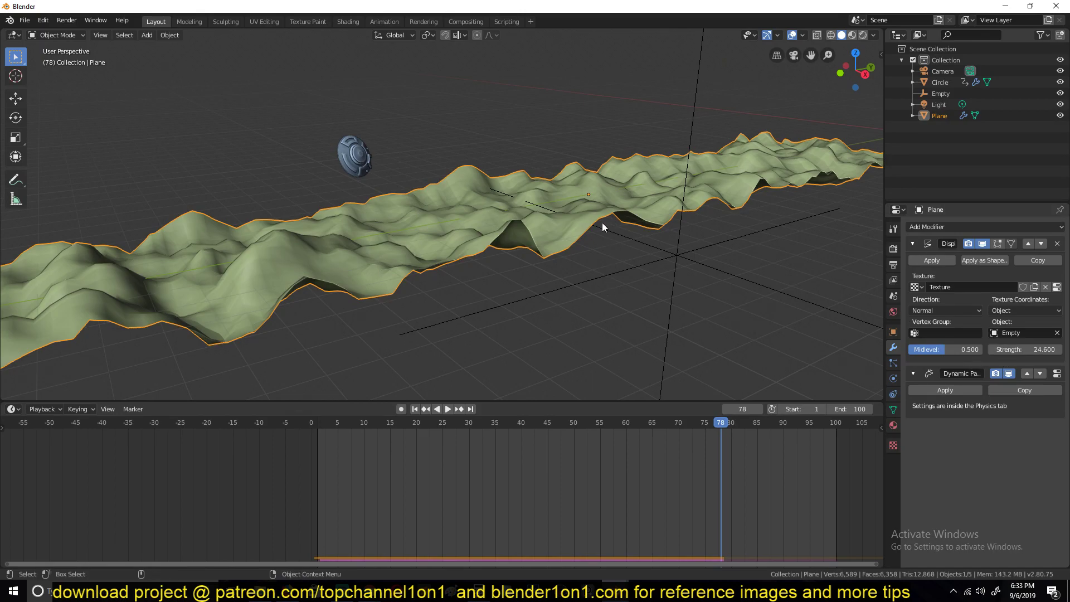
click(894, 378)
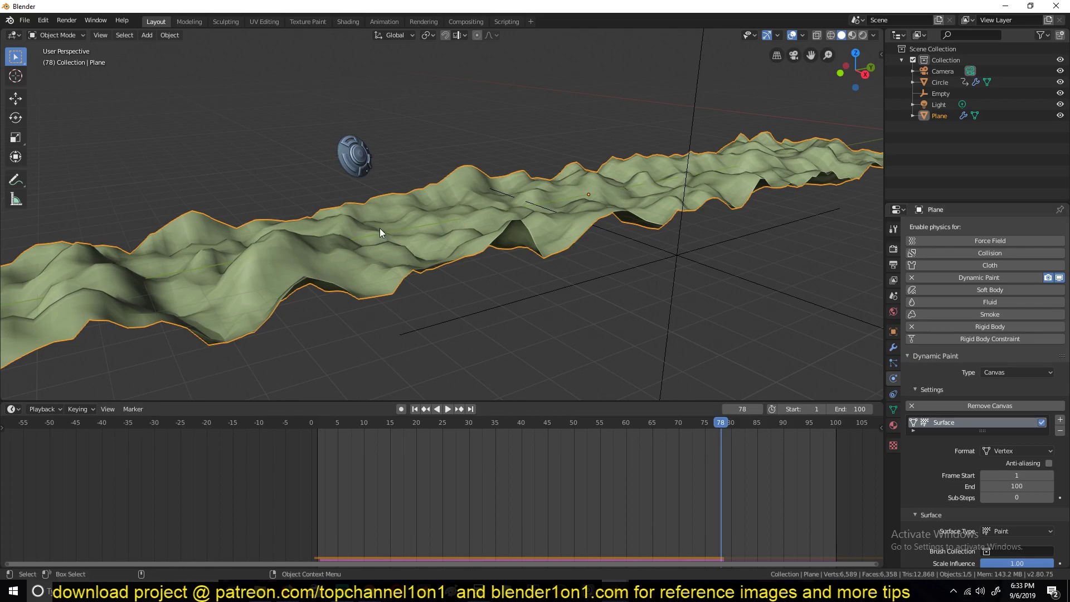
Step: Remove Dynamic Paint from the terrain, then duplicate it and lift the copy along Z
click(912, 277)
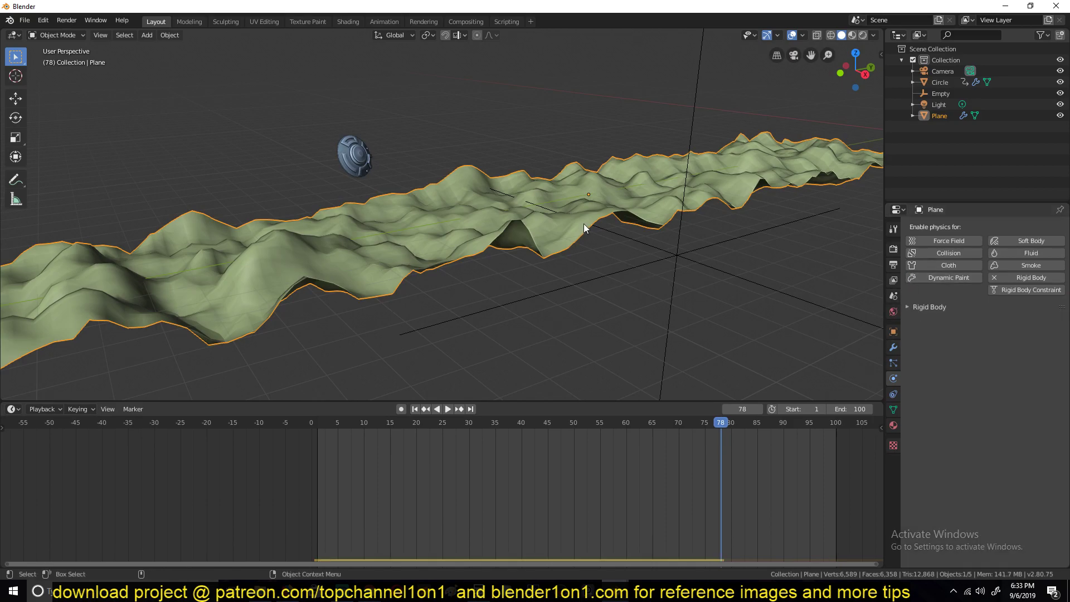
key(shift+d)
right_click(578, 247)
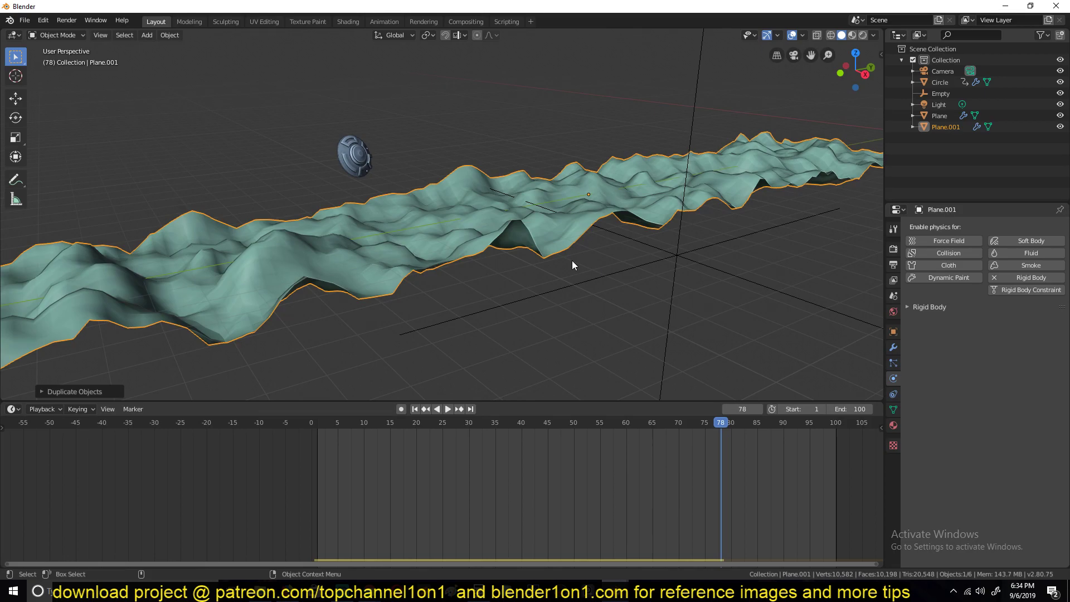
key(g)
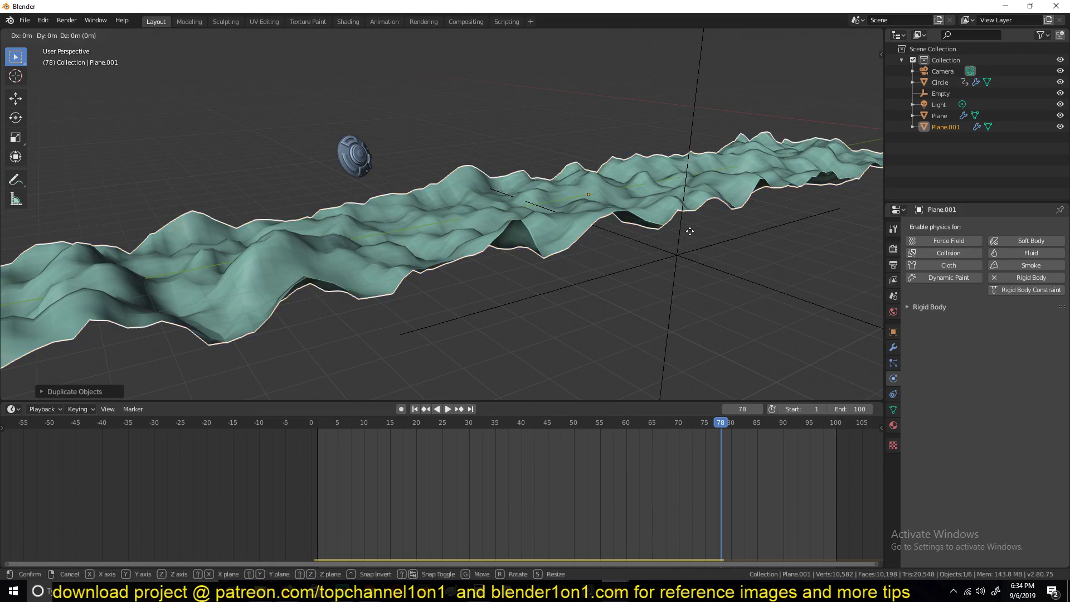
key(z)
click(692, 224)
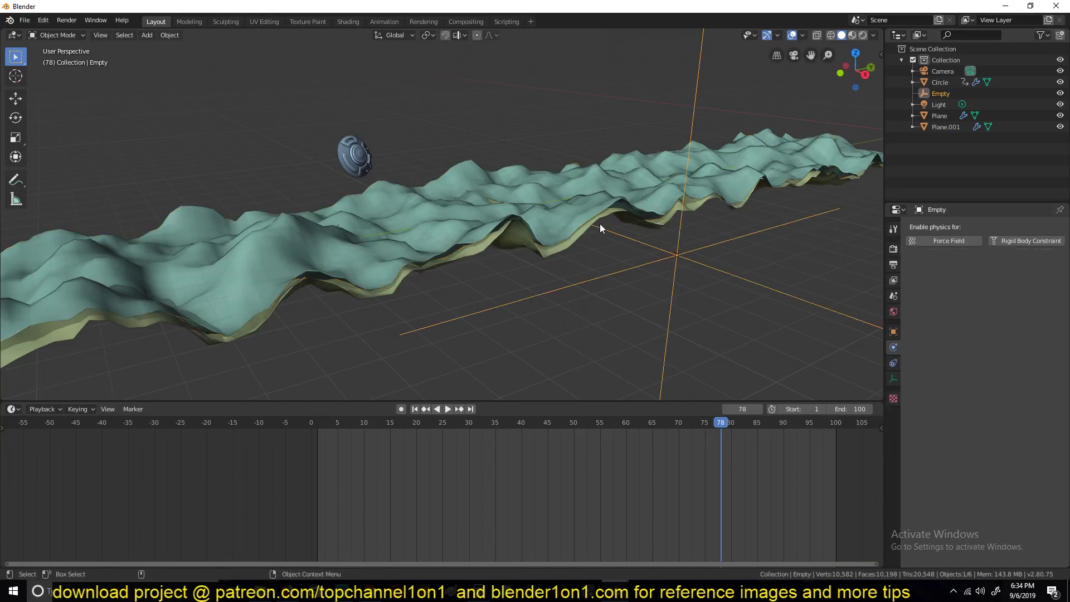
Step: Enter Displace strength 24.6, then drag it down to 5.8 for the flattened layer
click(542, 260)
middle_drag(509, 257, 488, 254)
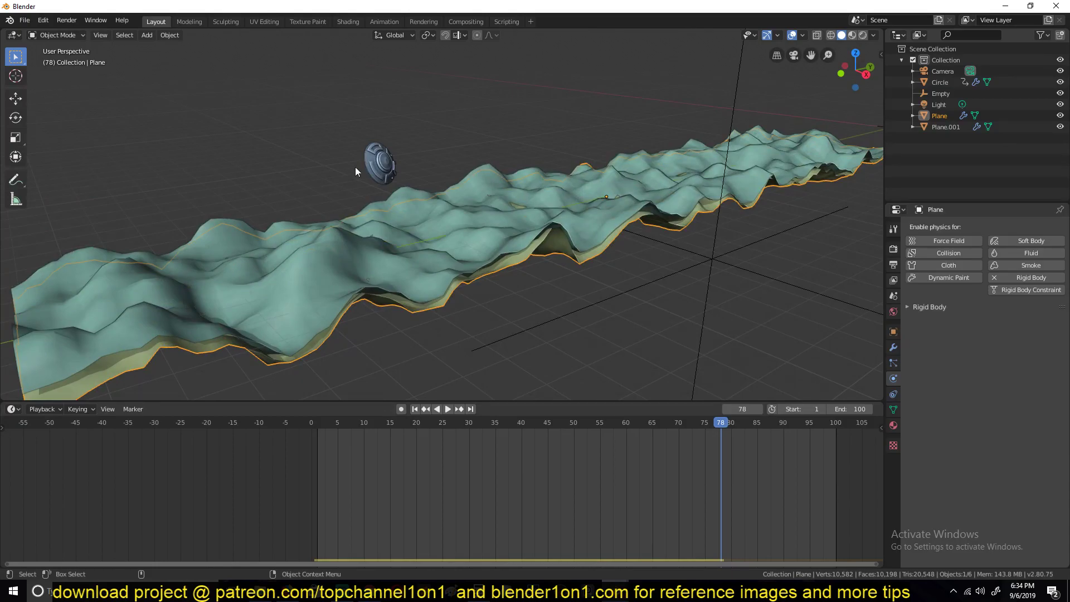
click(378, 175)
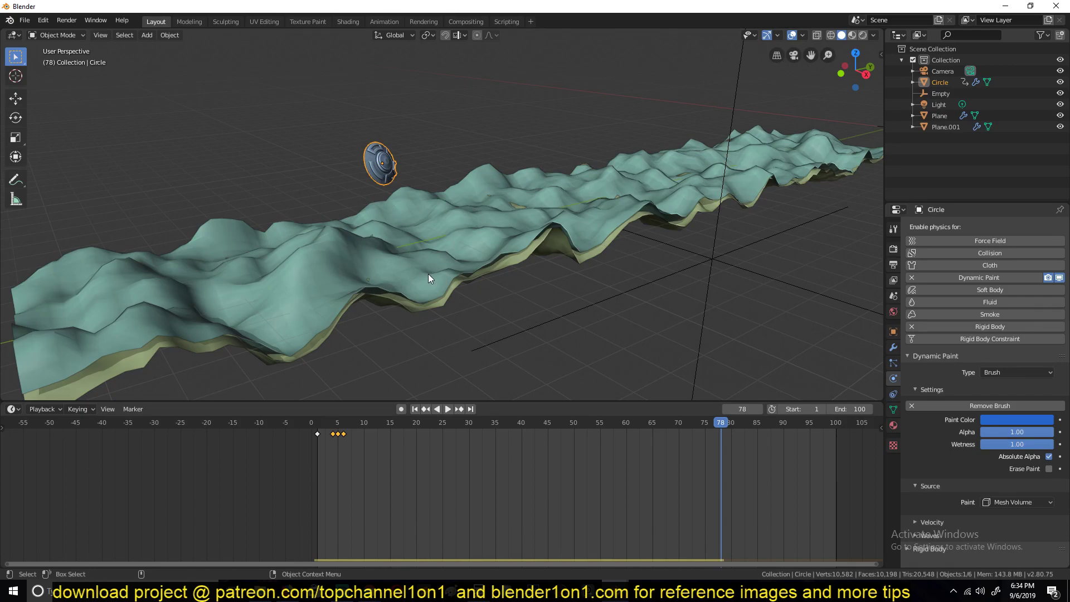
click(530, 282)
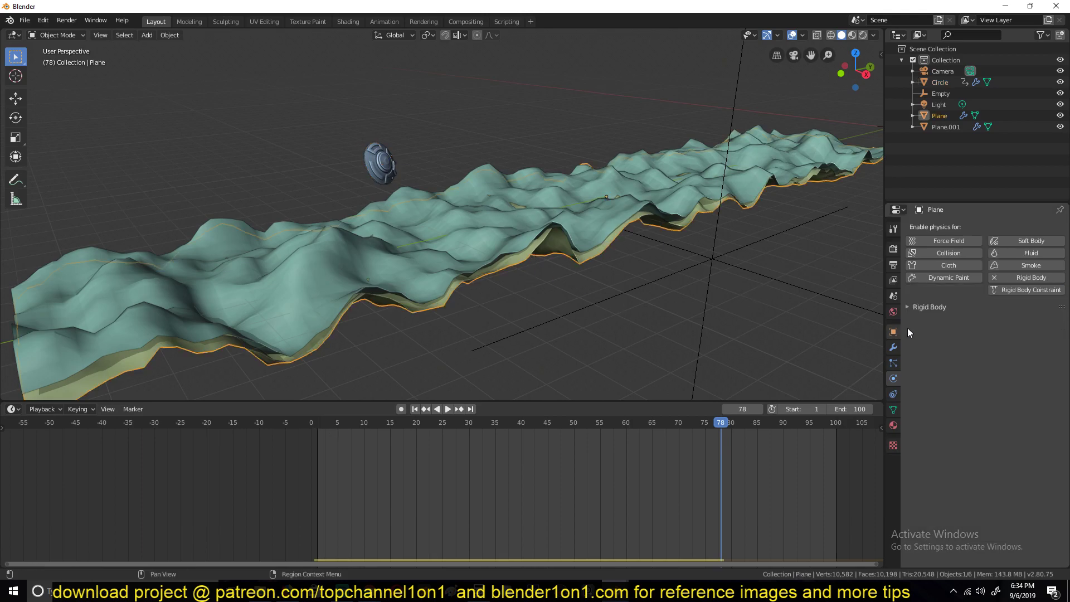
click(893, 348)
click(1040, 346)
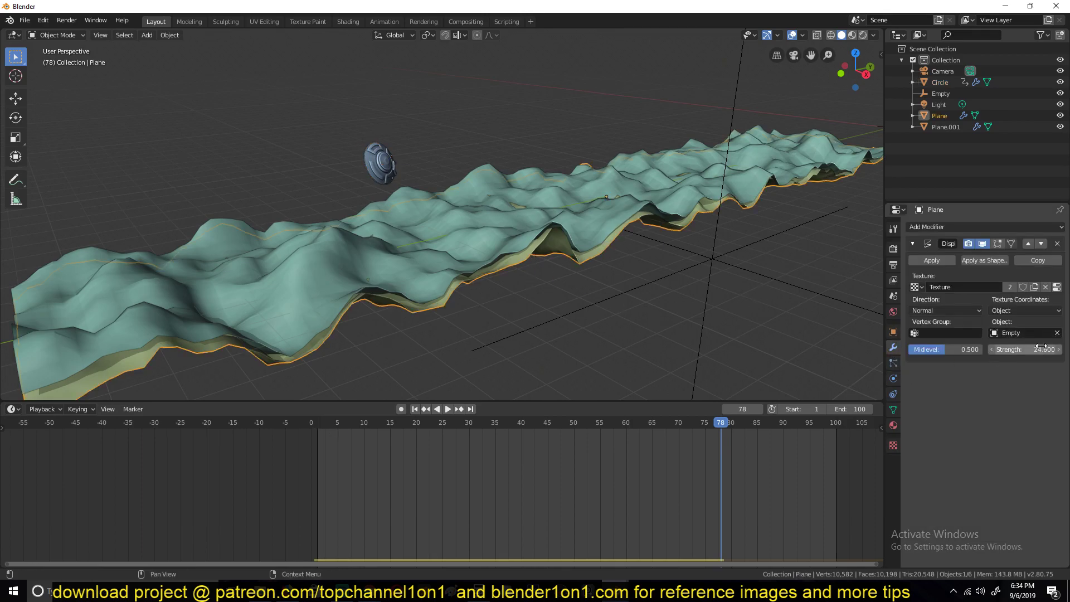
text(24.6)
key(Return)
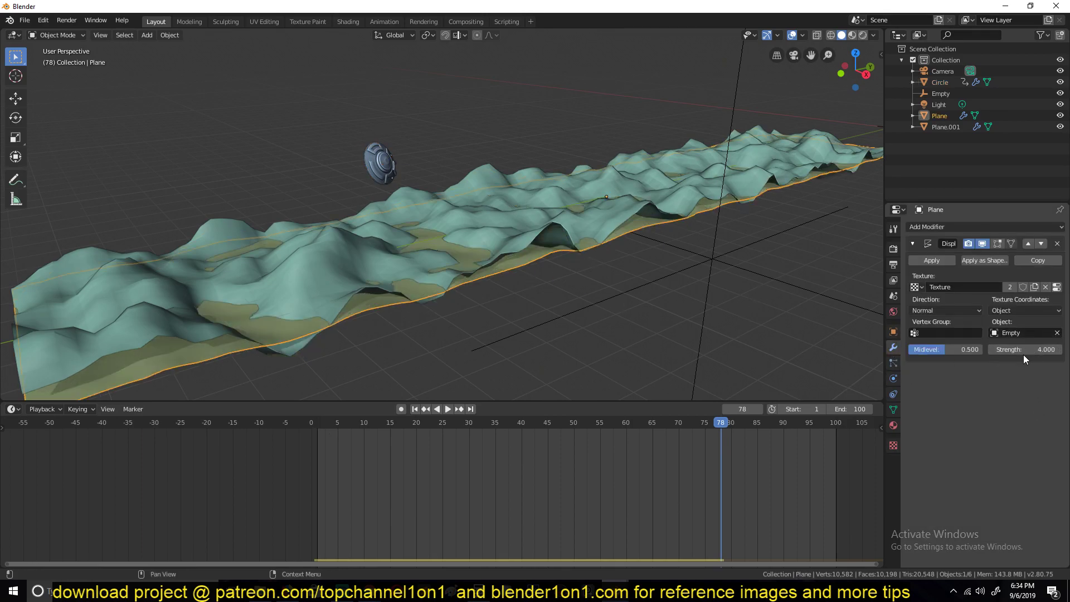
drag(1038, 350, 989, 349)
click(468, 224)
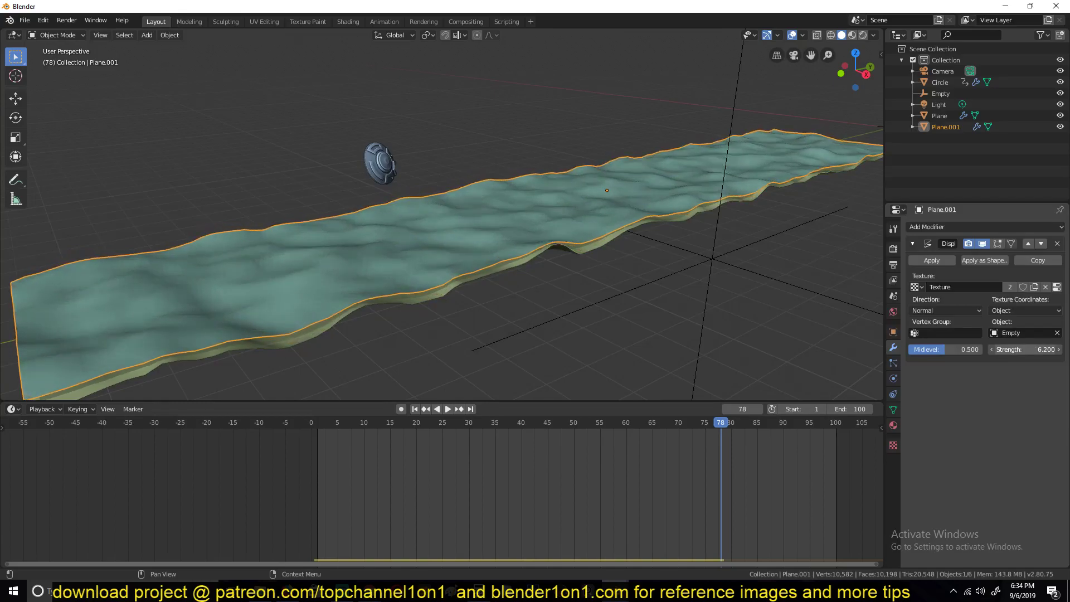
middle_drag(433, 178, 423, 234)
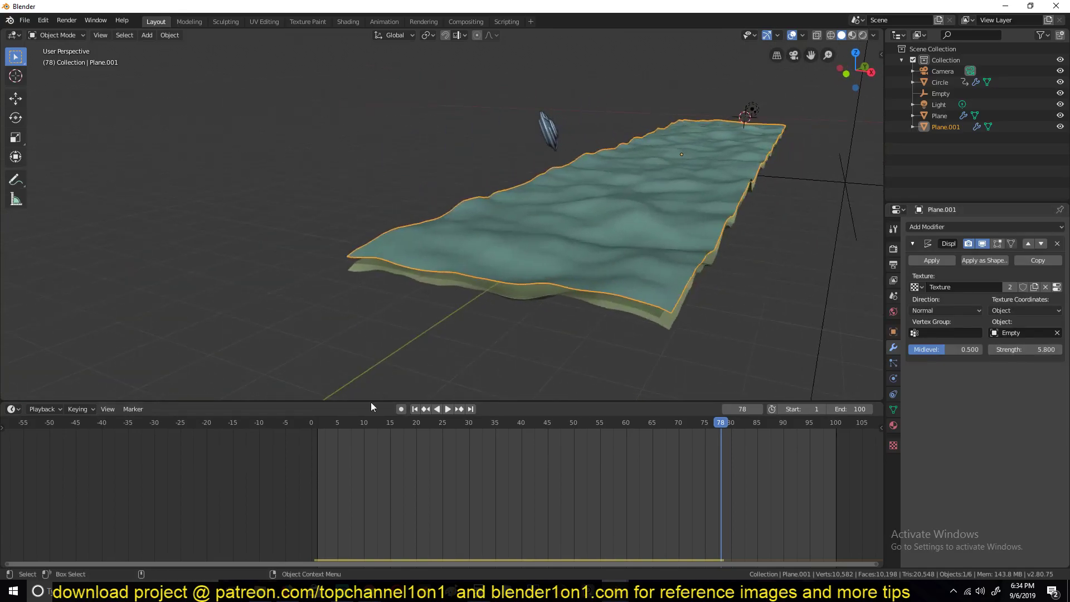
Step: Remove rigid body physics from Plane.001
click(296, 453)
key(space)
key(Escape)
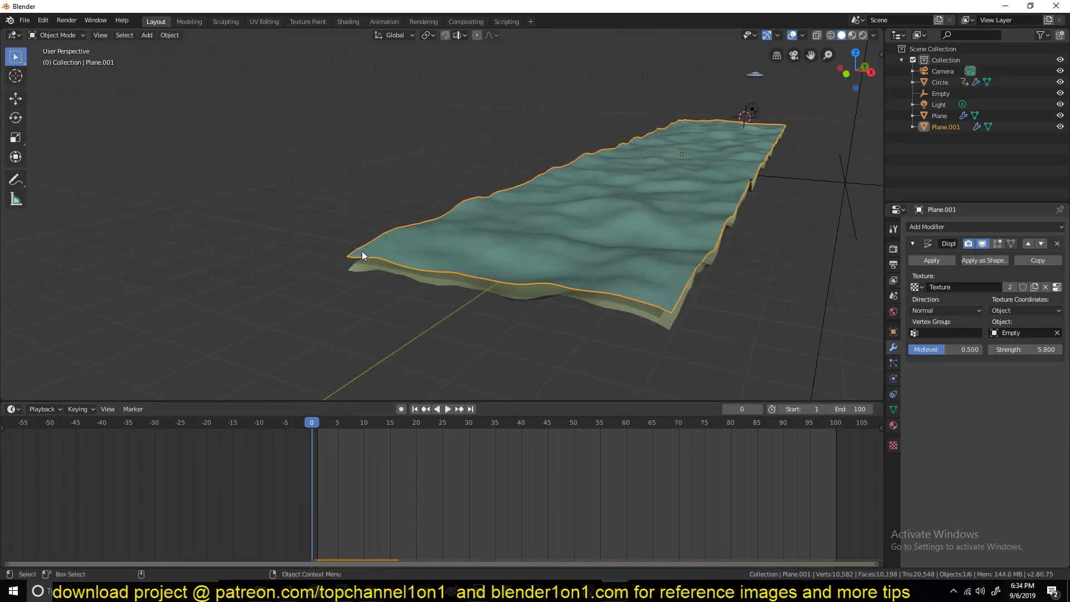
middle_drag(358, 255, 568, 203)
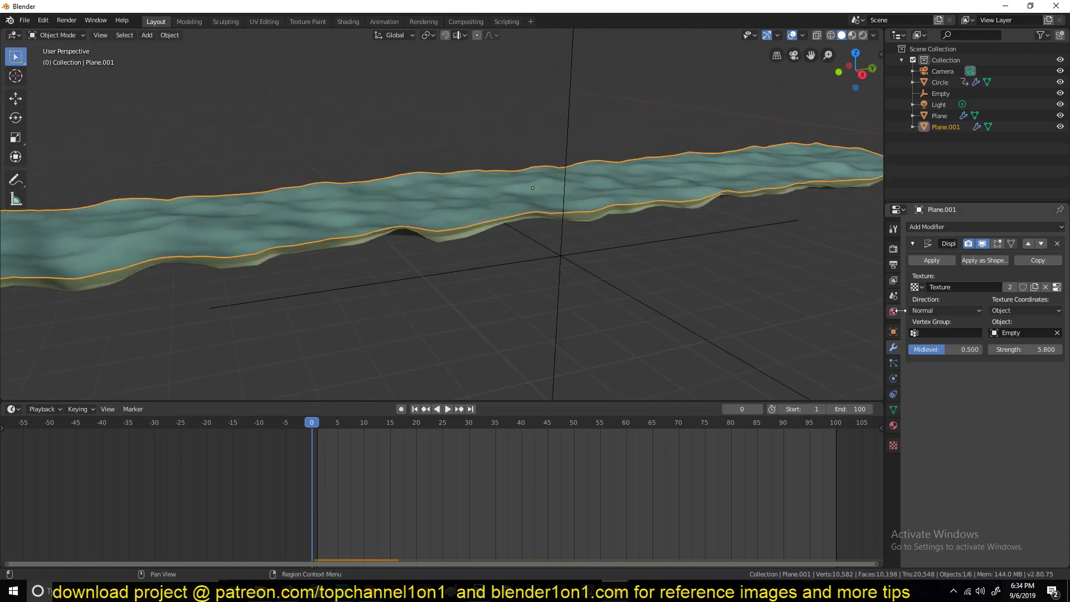
click(892, 378)
click(938, 308)
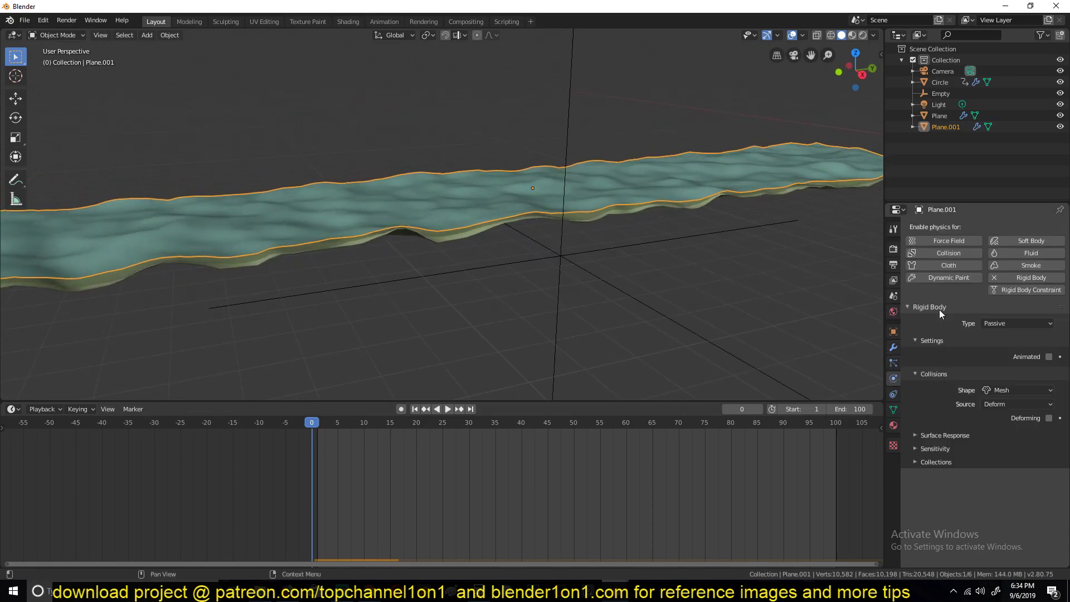
click(1009, 280)
Step: Raise Plane.001 along Z so it rests just above the green terrain
middle_drag(457, 239, 353, 199)
key(space)
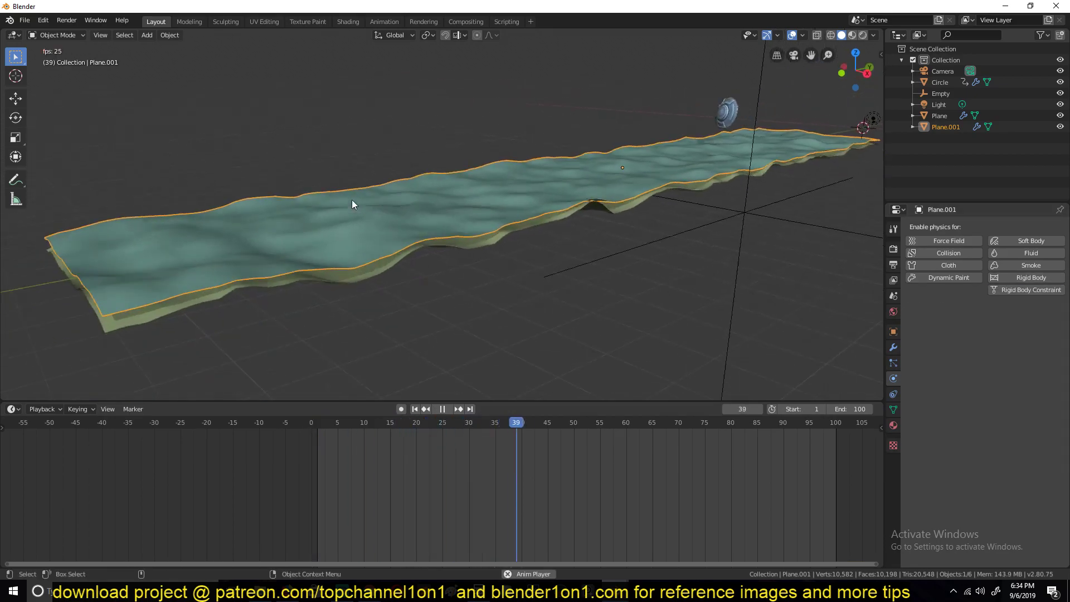
key(Escape)
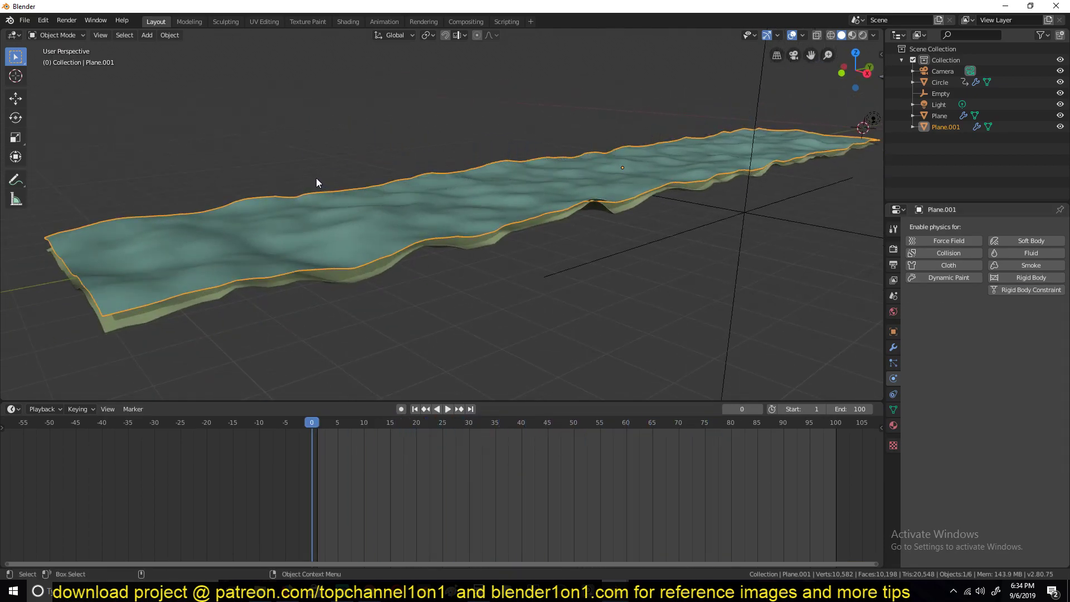
key(g)
key(z)
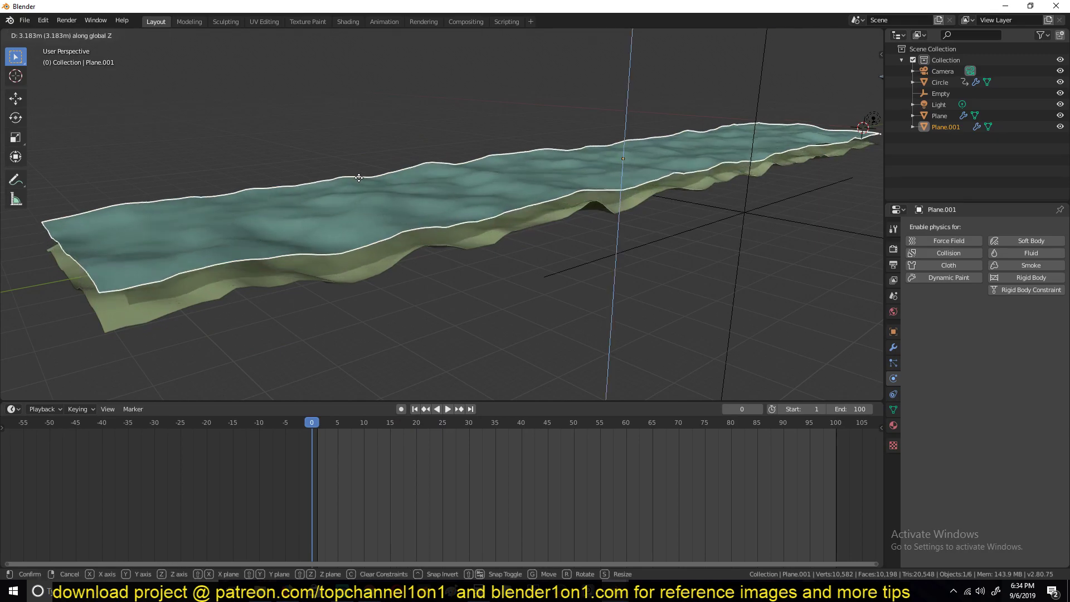
click(390, 186)
middle_drag(401, 190, 407, 214)
key(g)
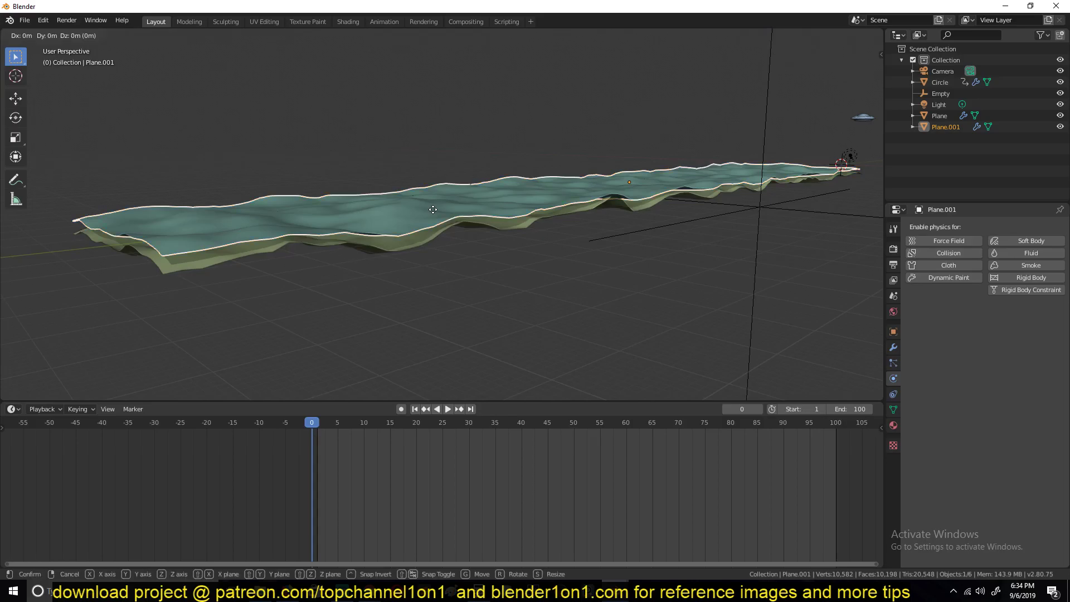
key(Escape)
middle_drag(610, 205, 534, 213)
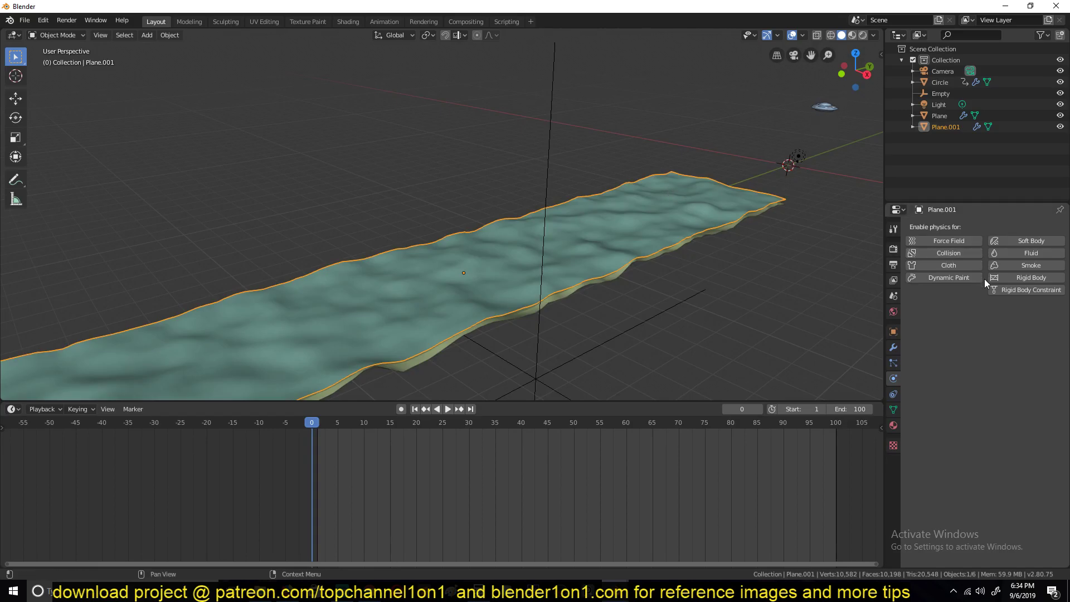
Step: Add a Dynamic Paint canvas to Plane.001 with Displace surface type, then test playback
click(967, 278)
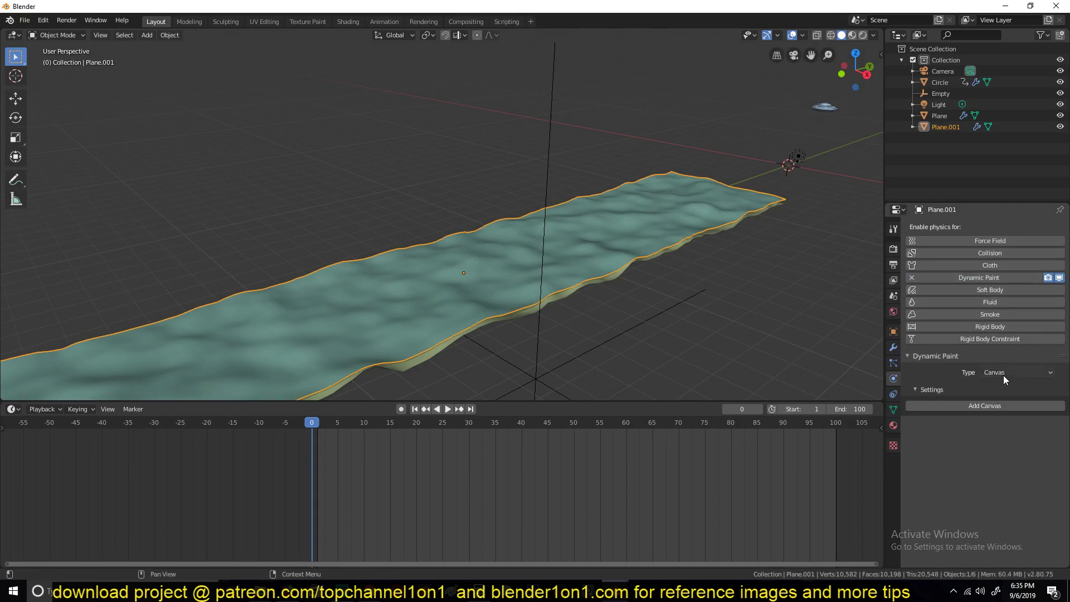
click(994, 403)
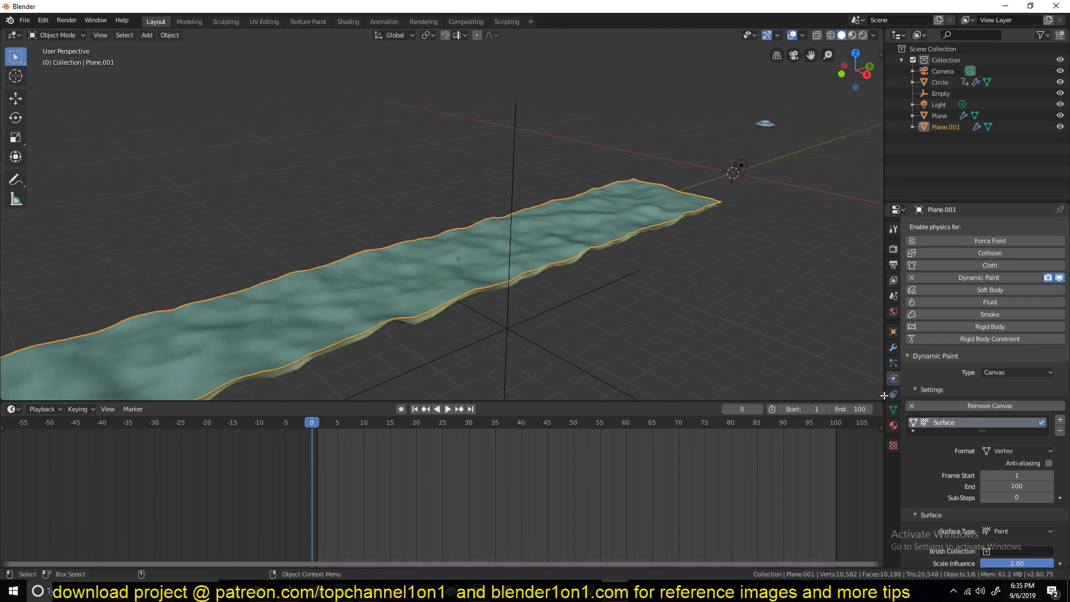
scroll(967, 426, down, 5)
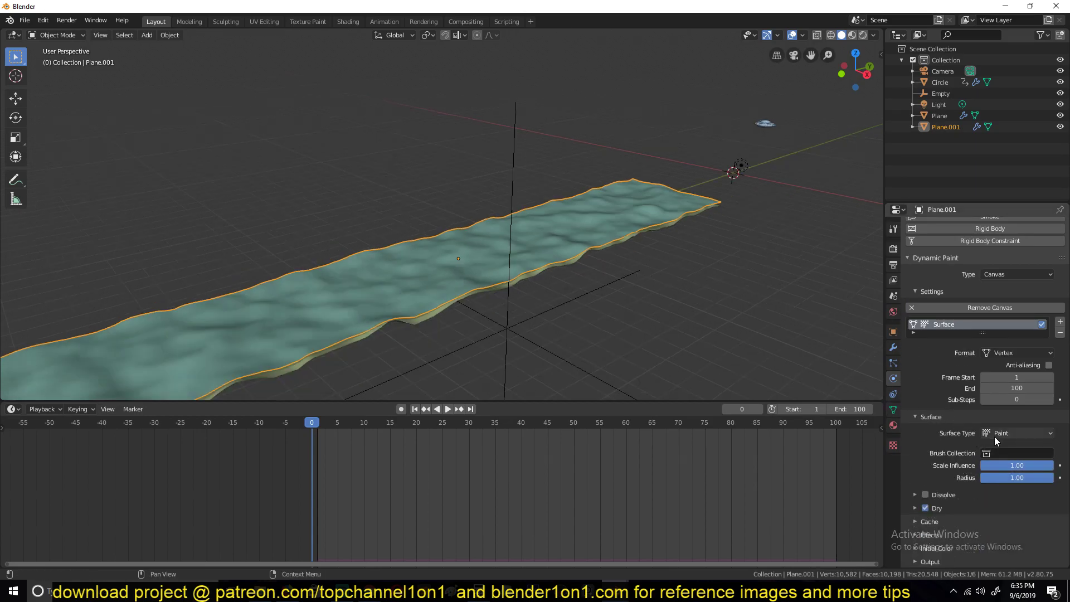
click(1025, 432)
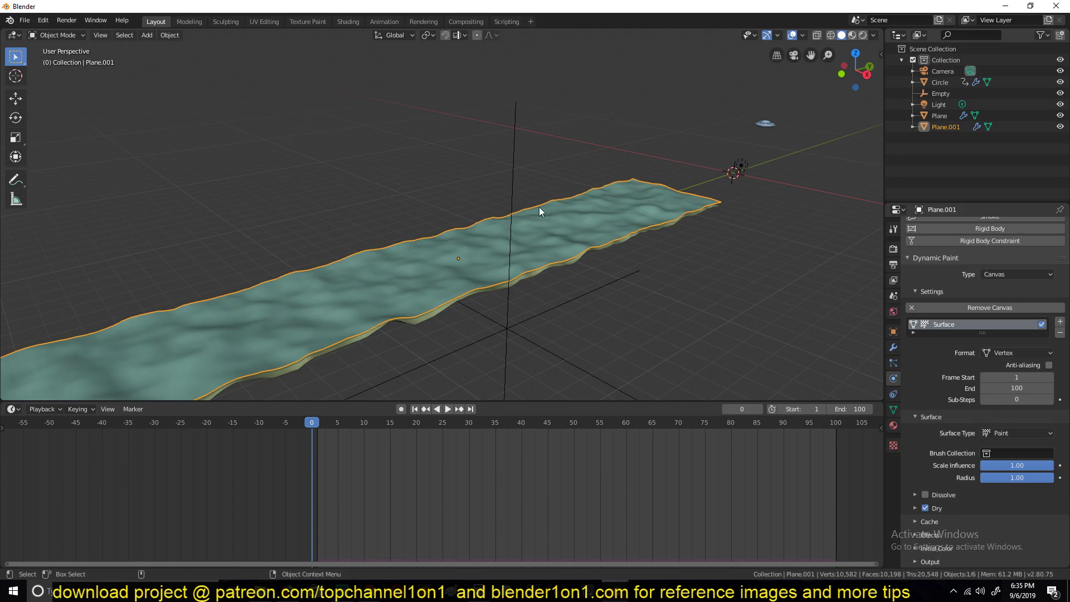
middle_drag(539, 208, 558, 213)
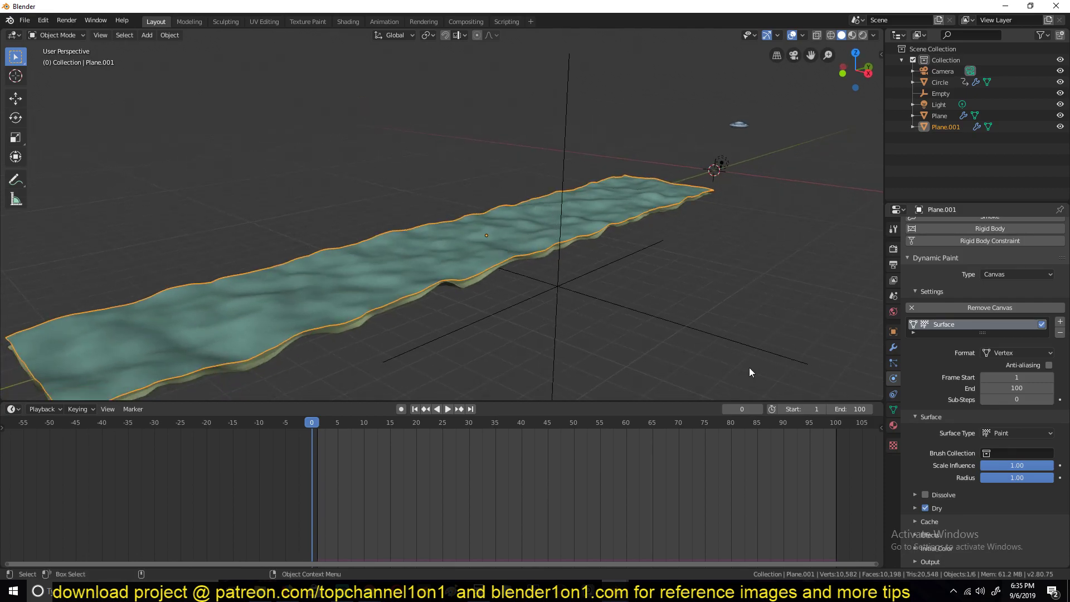
click(1007, 433)
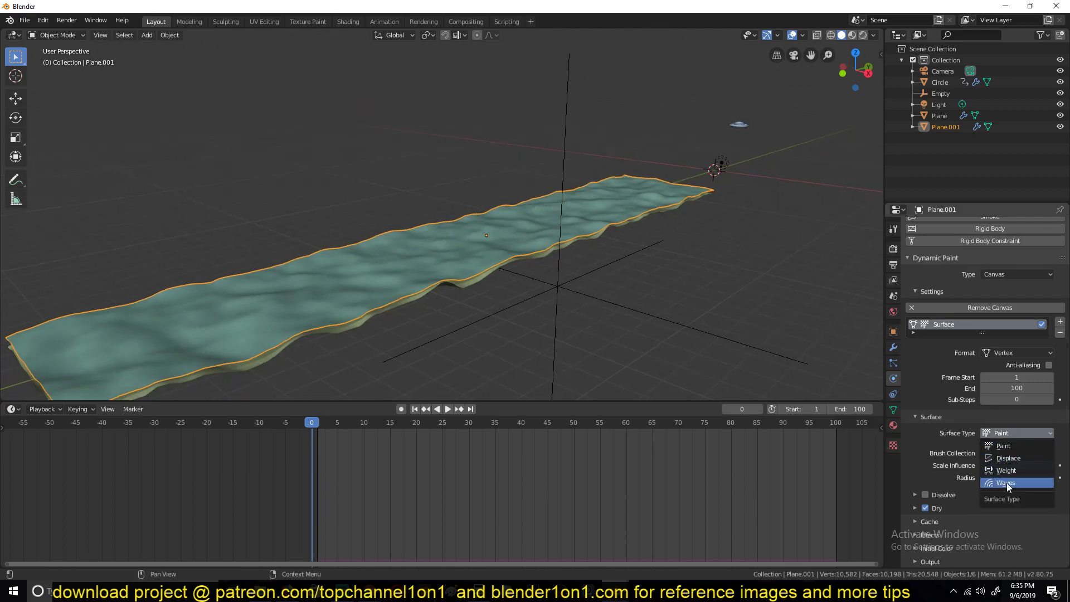
click(1016, 458)
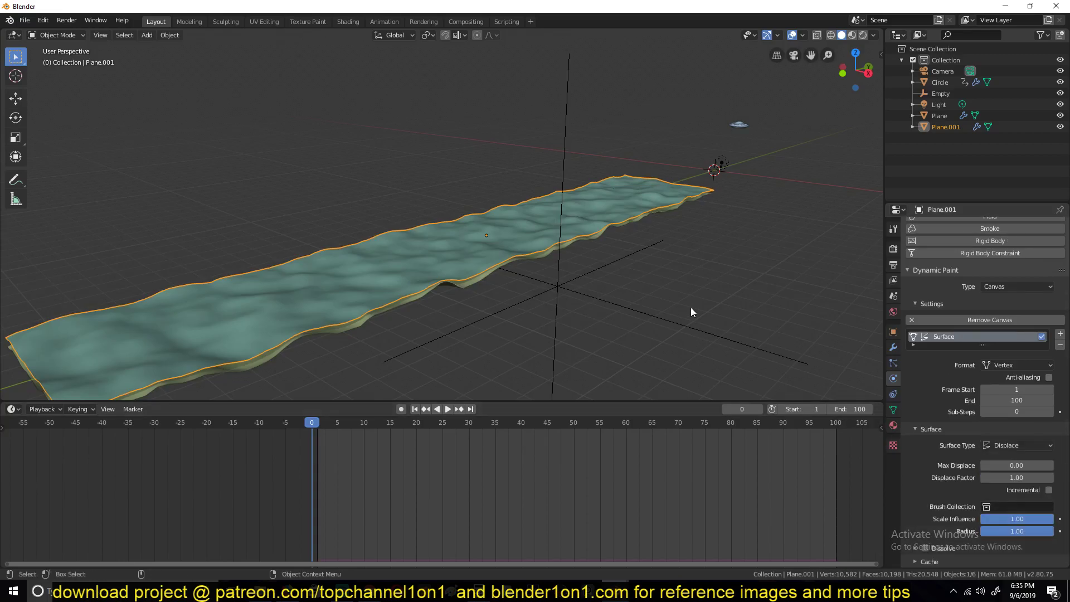
key(space)
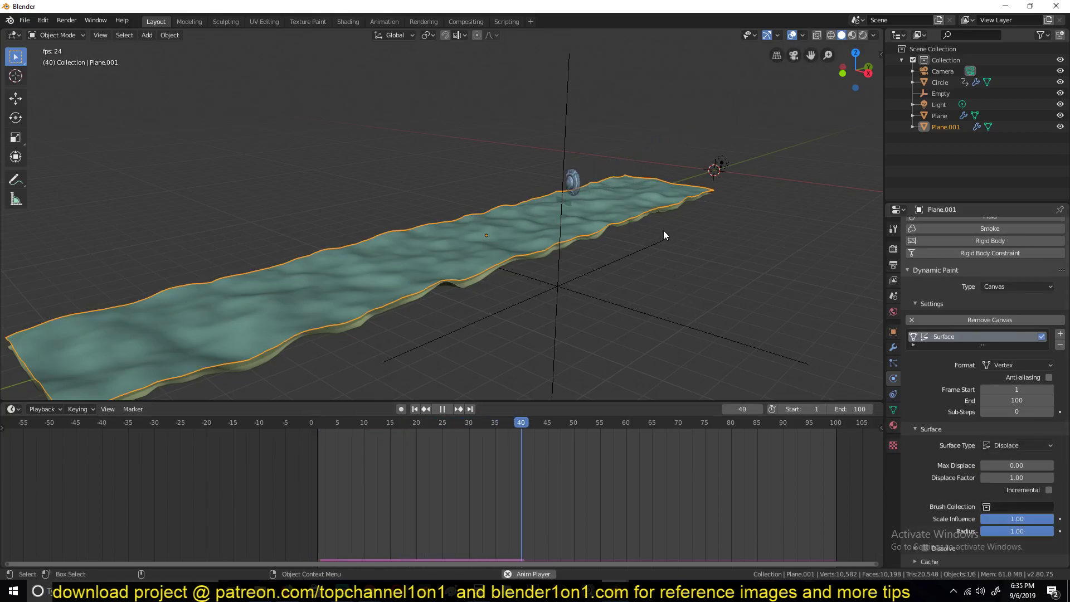
key(space)
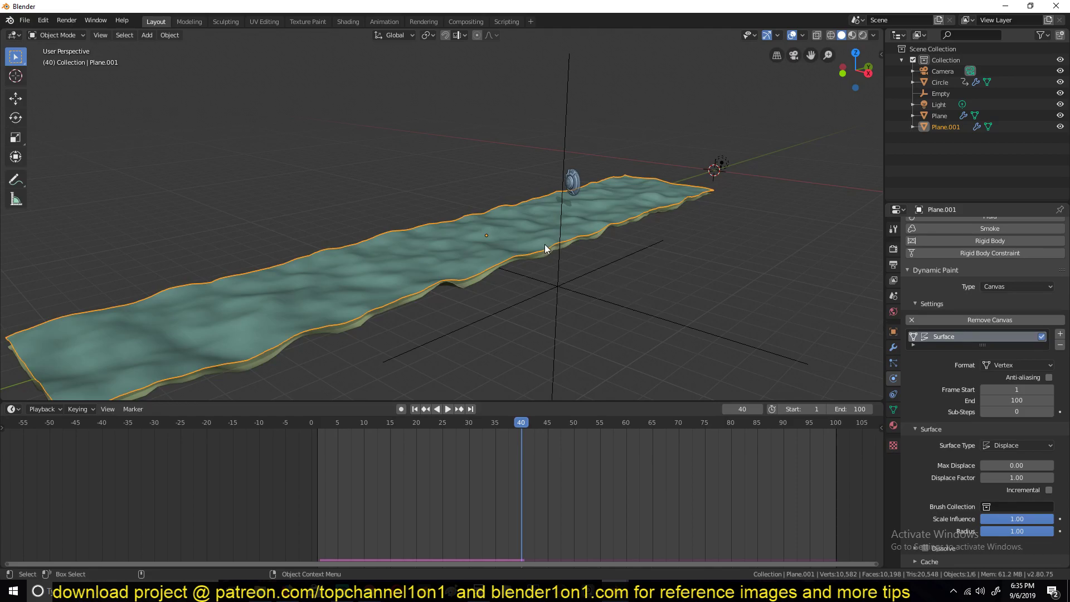
Step: Delete the teal Plane.001 duplicate
key(h)
click(528, 239)
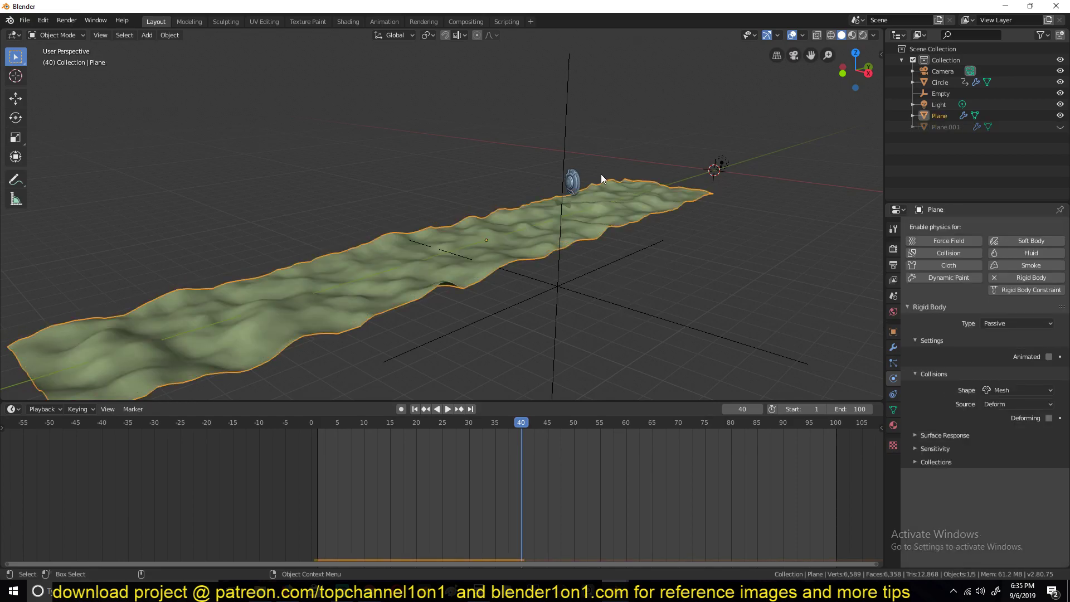
key(alt+h)
click(600, 222)
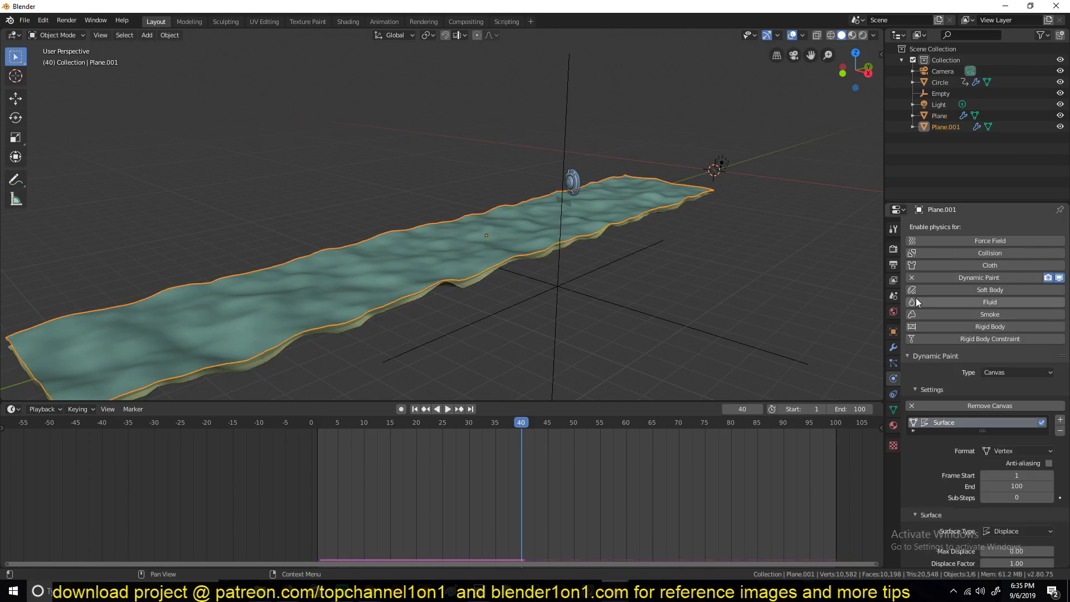
key(Delete)
click(502, 239)
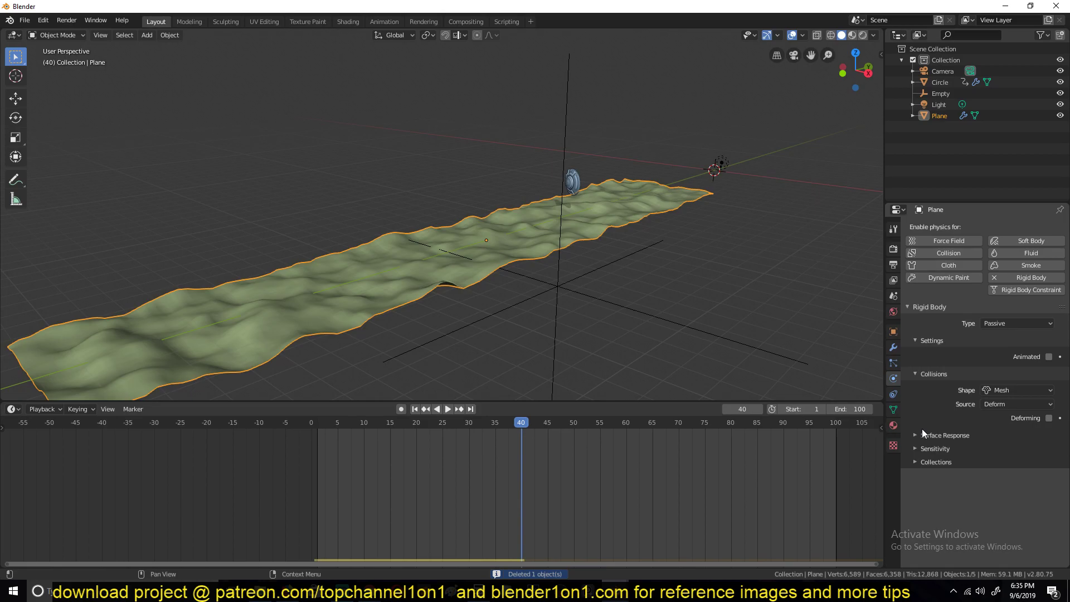
Step: Make the green terrain Plane a Displace-type Dynamic Paint canvas and replay the impact
click(914, 339)
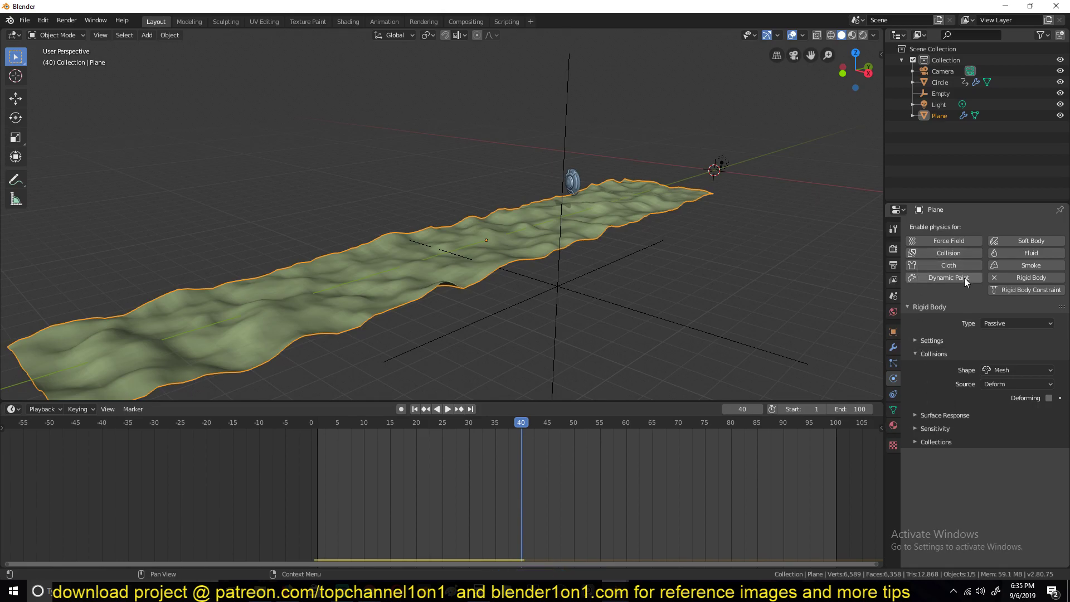
click(941, 278)
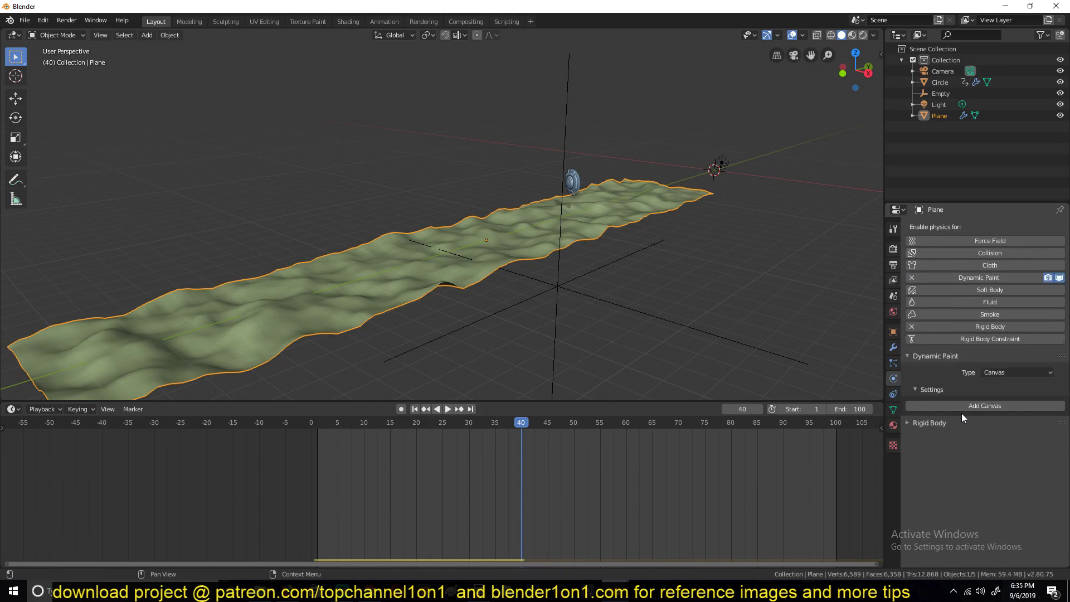
click(963, 406)
scroll(965, 447, down, 5)
click(1019, 420)
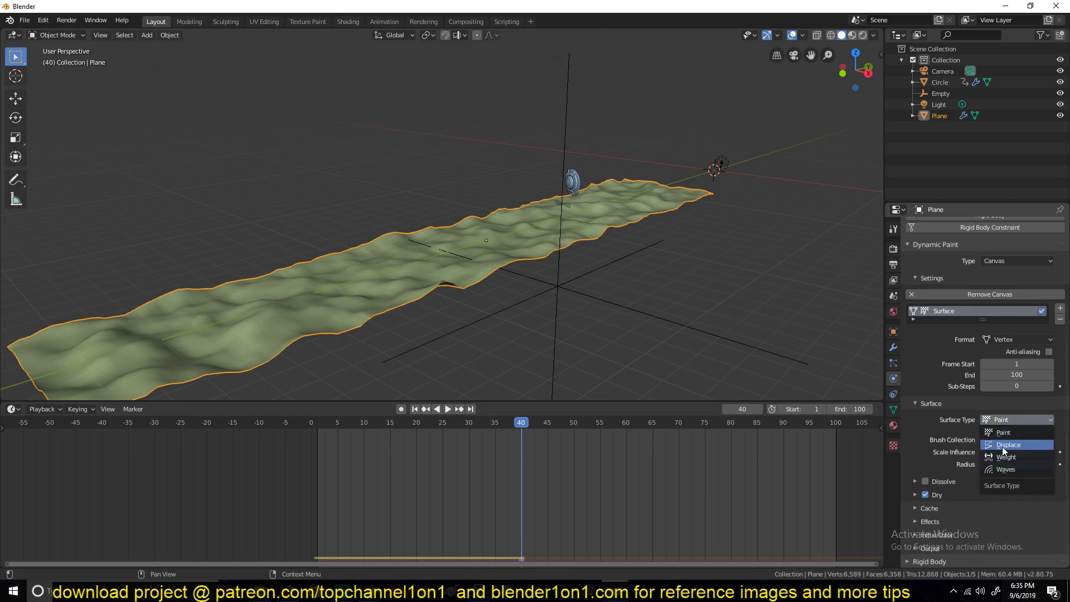
click(1008, 444)
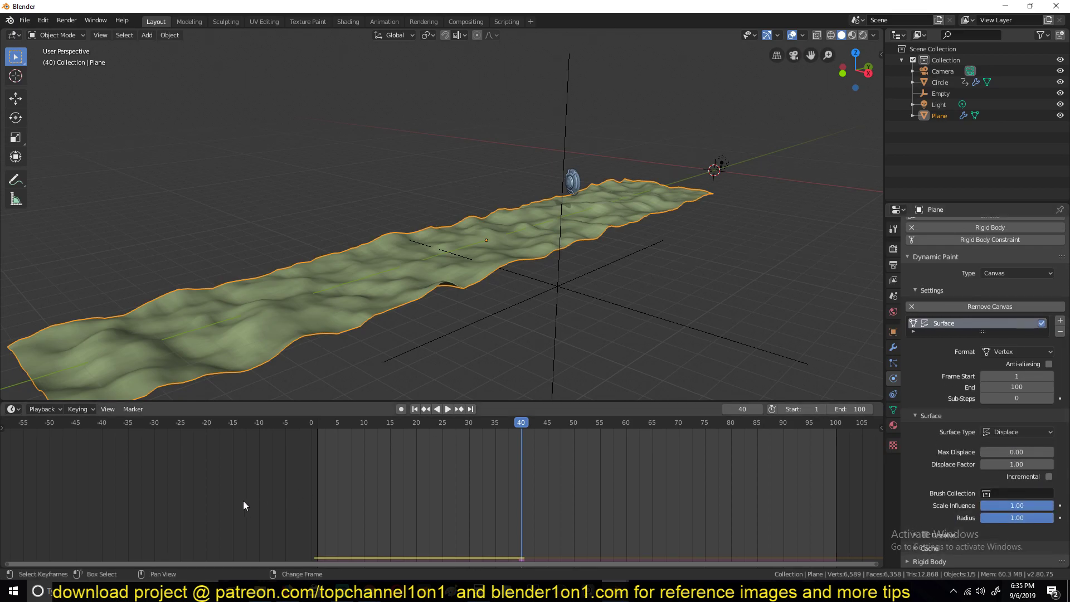
key(shift+Left)
key(space)
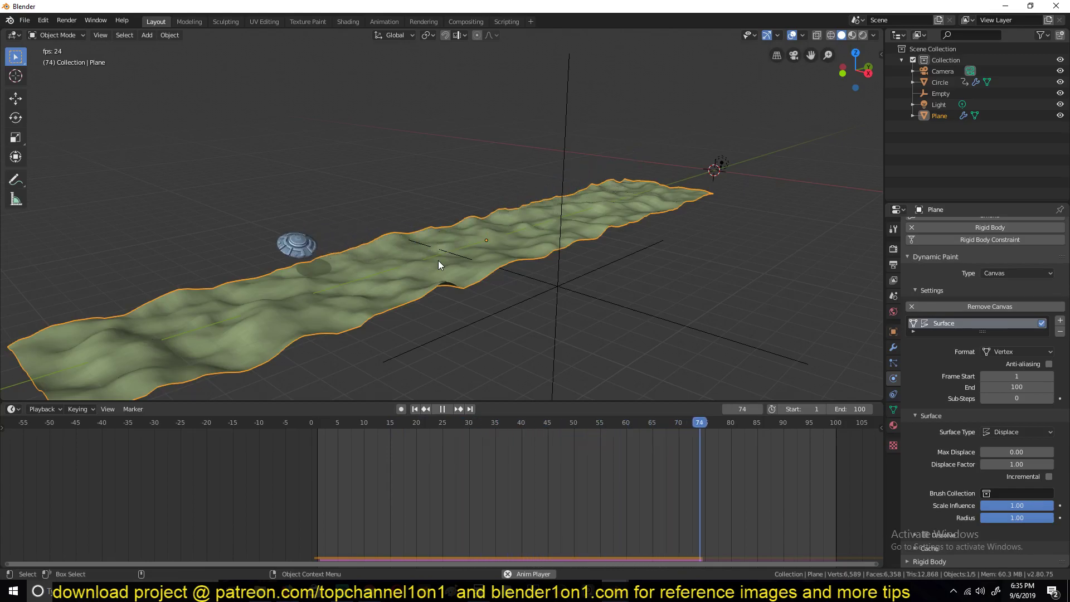
key(Escape)
scroll(960, 324, up, 4)
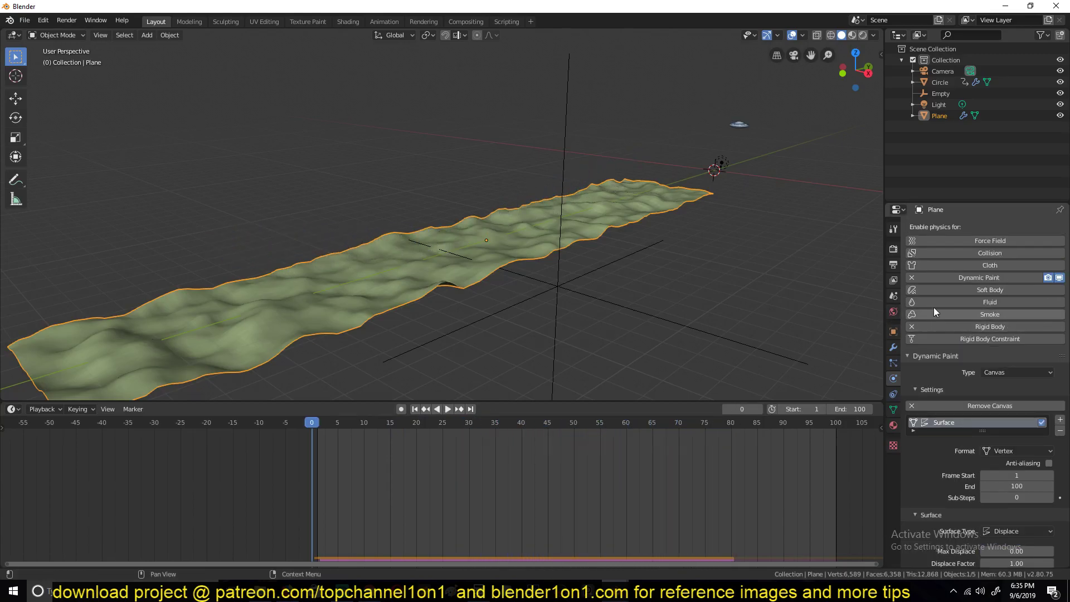
Step: Remove Dynamic Paint from Plane, duplicate it slightly upward, and strip rigid body from Plane.001
click(936, 277)
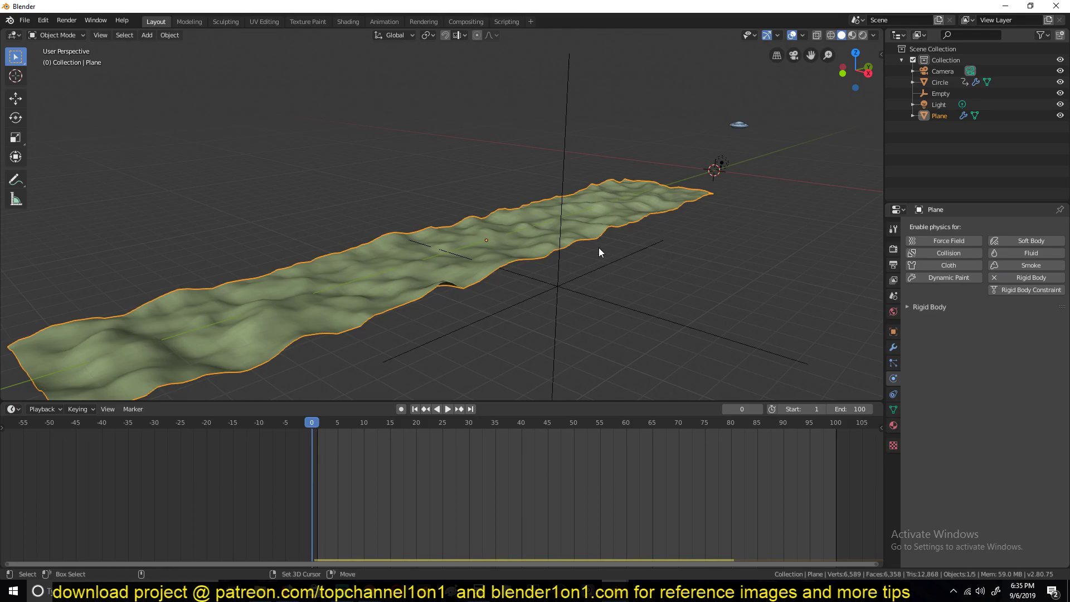
key(shift+d)
key(z)
click(668, 263)
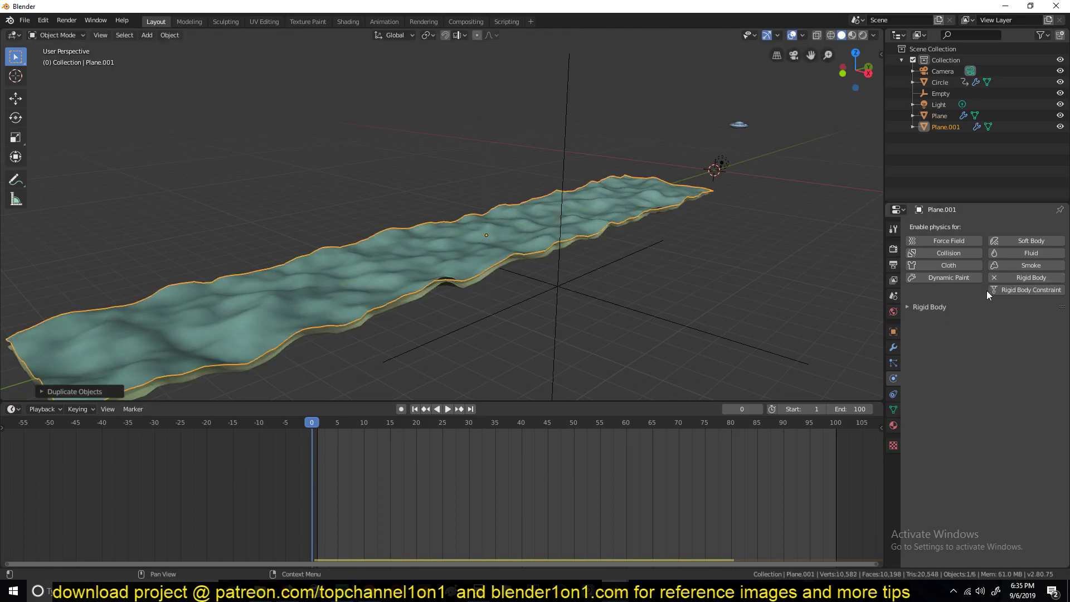
click(996, 278)
Step: Make Plane.001 a Dynamic Paint Canvas with Displace surface type and play the animation
click(949, 278)
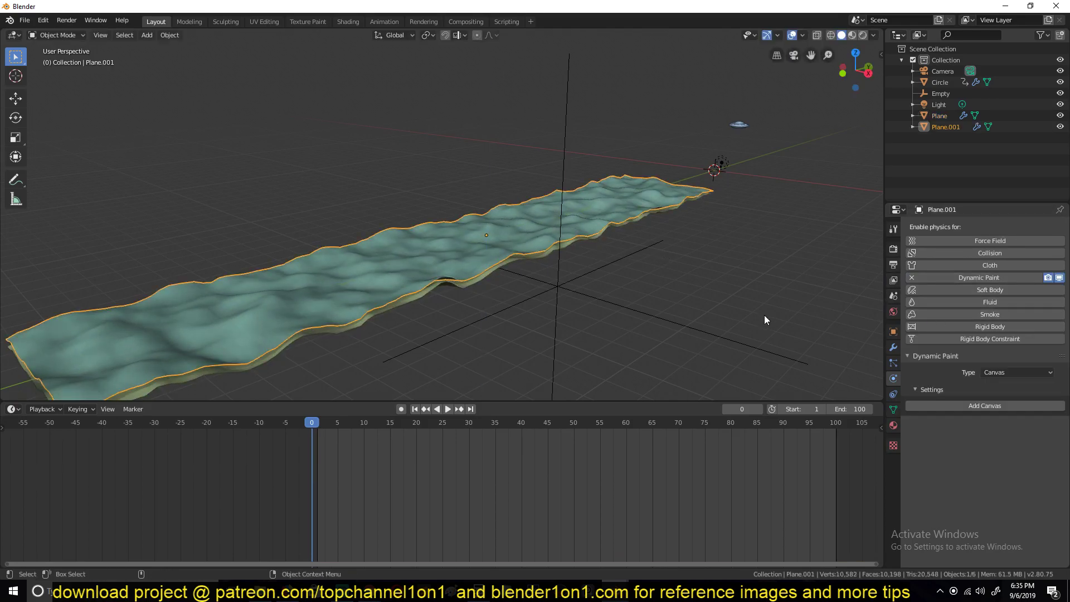
click(1005, 373)
click(999, 400)
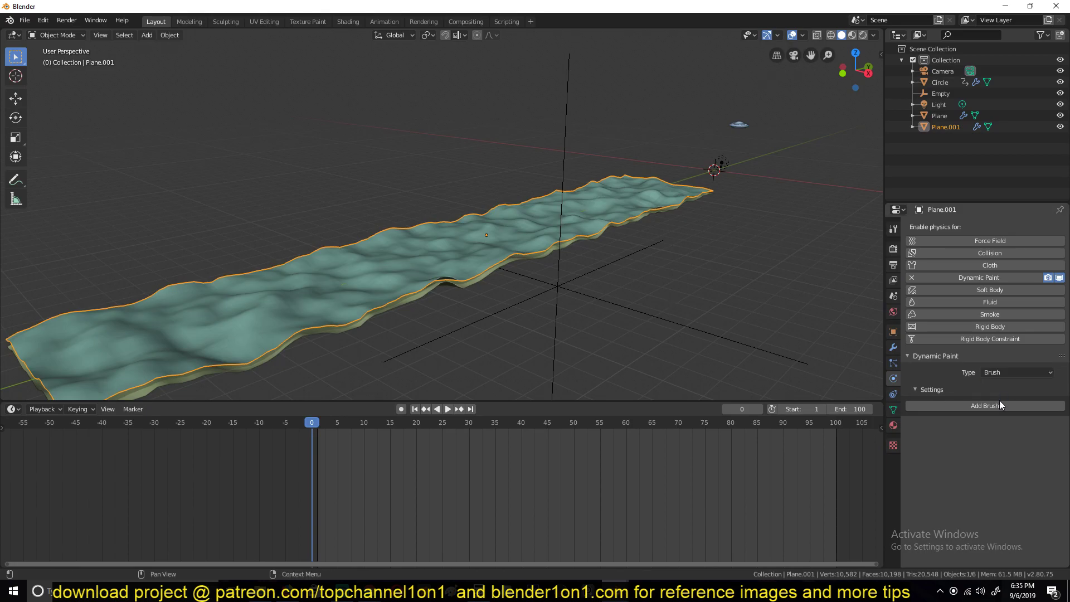
click(995, 373)
click(998, 385)
click(991, 404)
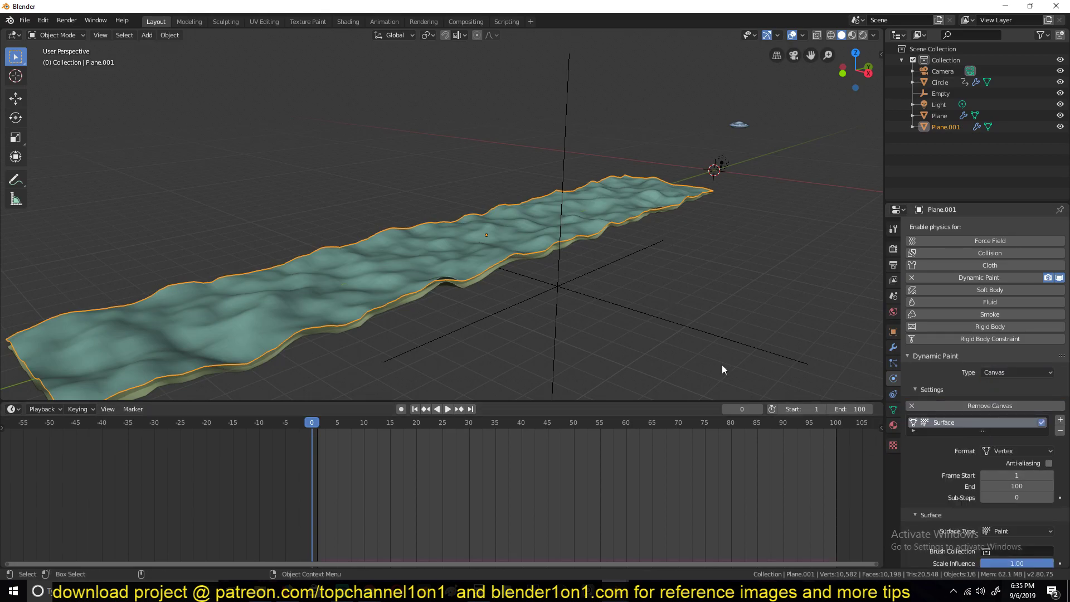
scroll(1004, 534, down, 4)
click(1005, 430)
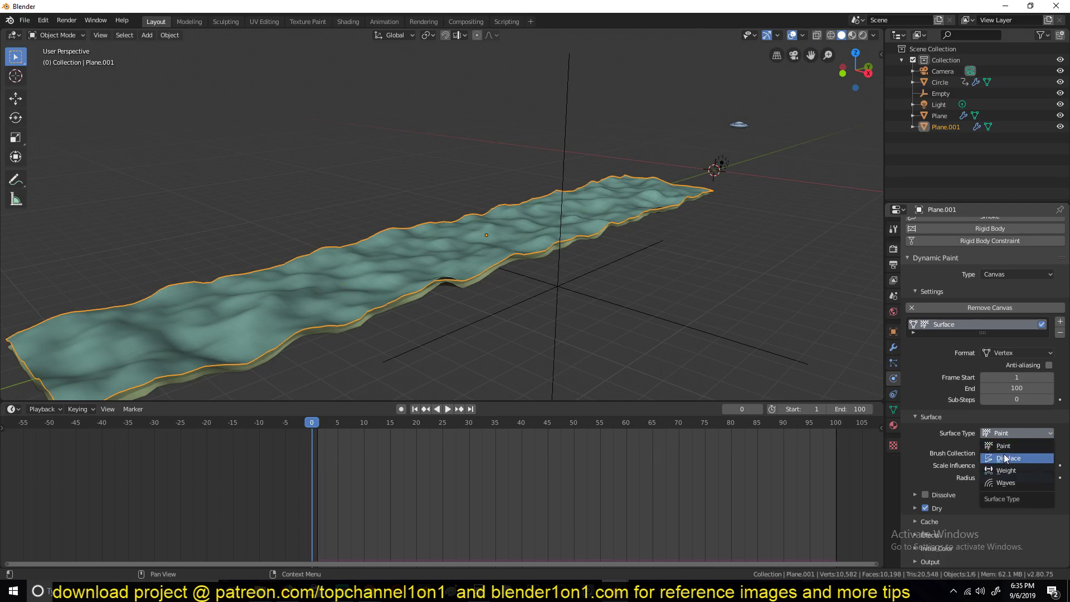
click(1004, 456)
key(space)
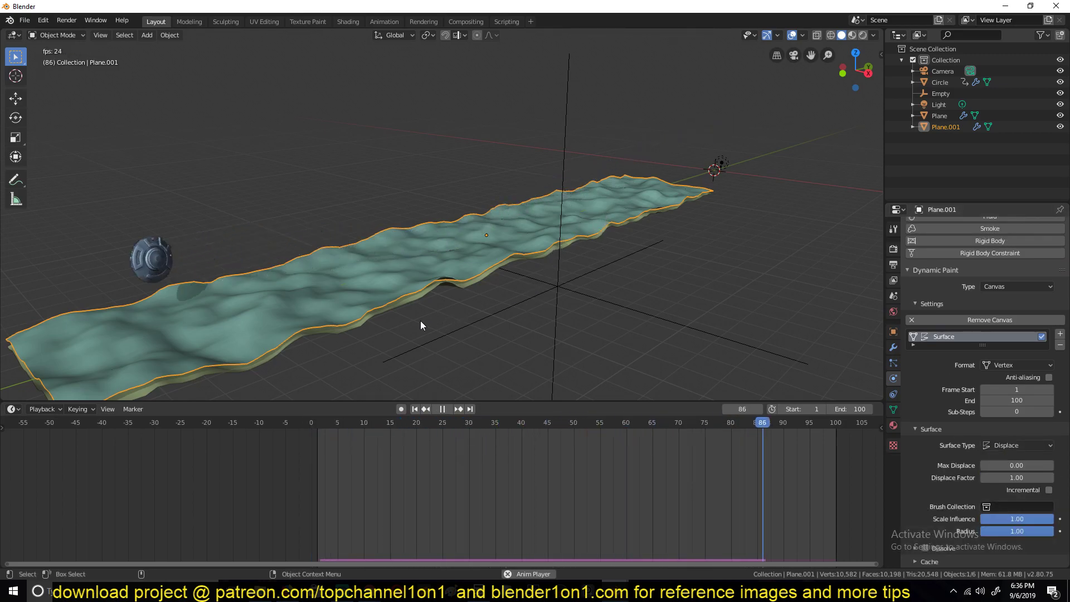
Step: Stop playback, orbit around the water canvas plane, and make a first move of it
key(Escape)
middle_drag(420, 320, 540, 206)
scroll(641, 150, up, 4)
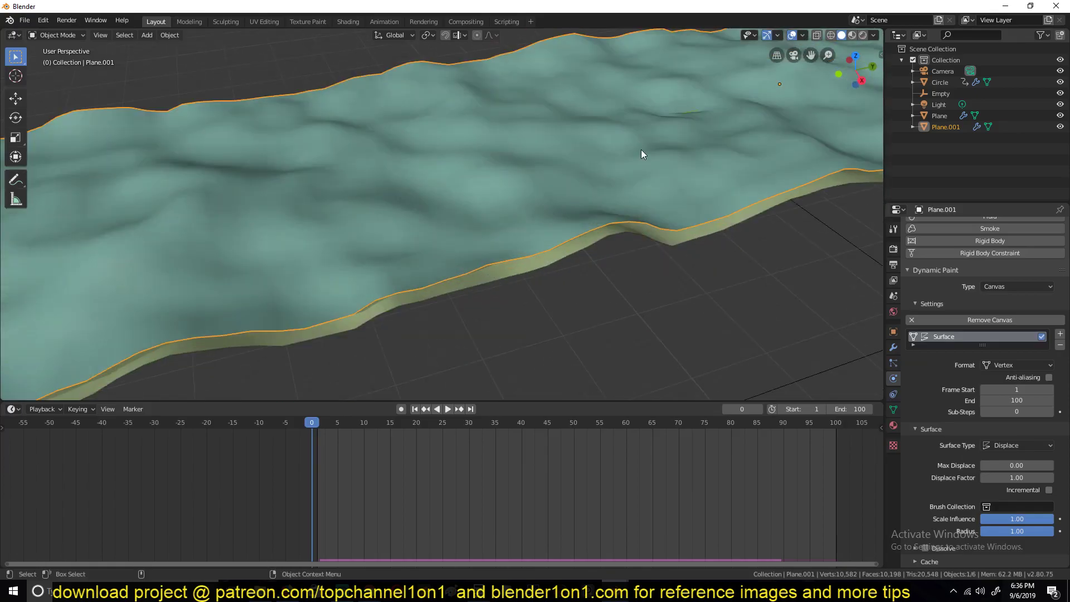
middle_drag(651, 154, 653, 184)
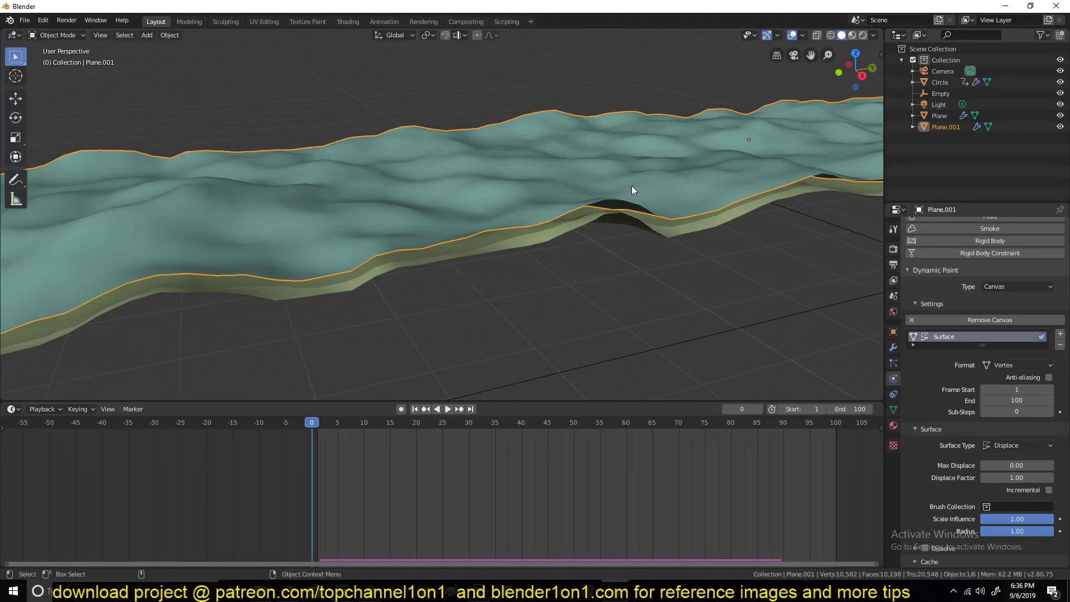
middle_drag(630, 218, 596, 192)
key(g)
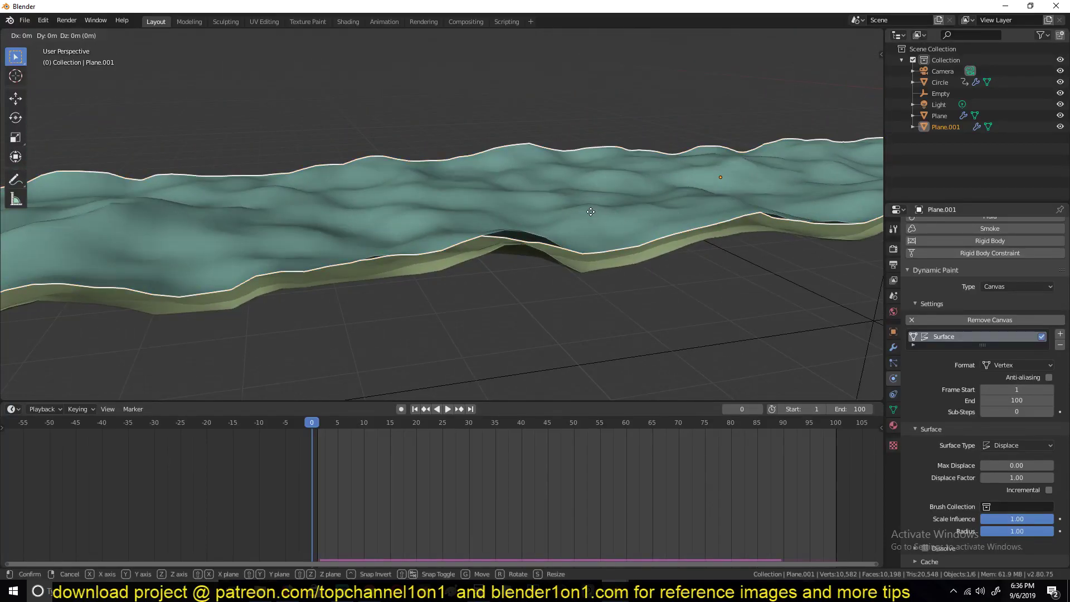
click(375, 227)
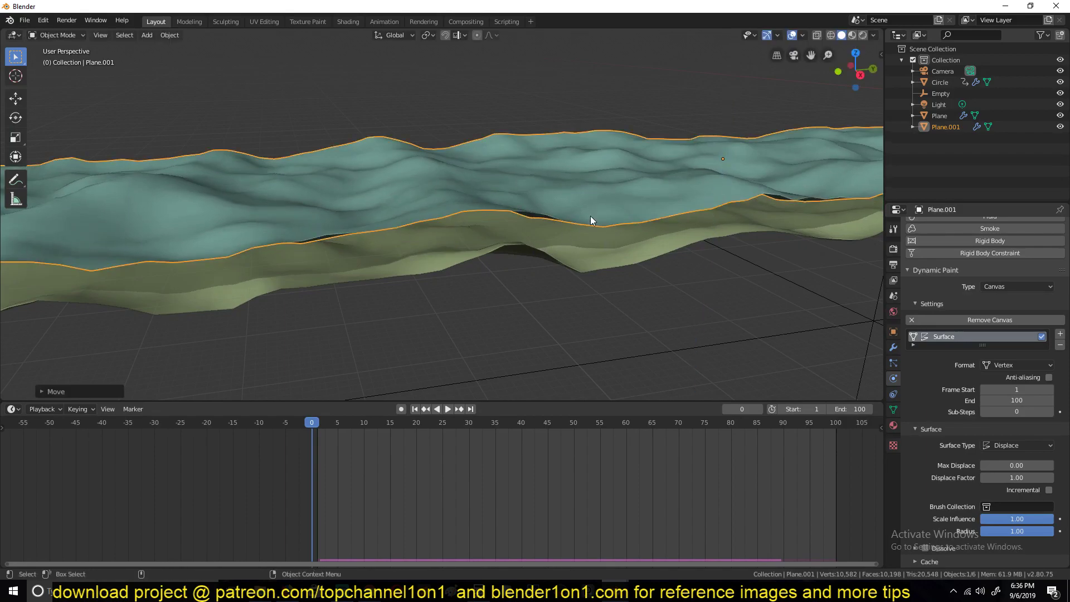
Step: Select Plane.001 and raise it along Z above the terrain
click(600, 259)
mouse_move(601, 255)
middle_down()
mouse_move(577, 252)
mouse_move(632, 253)
mouse_move(623, 236)
mouse_move(613, 248)
middle_up()
click(632, 253)
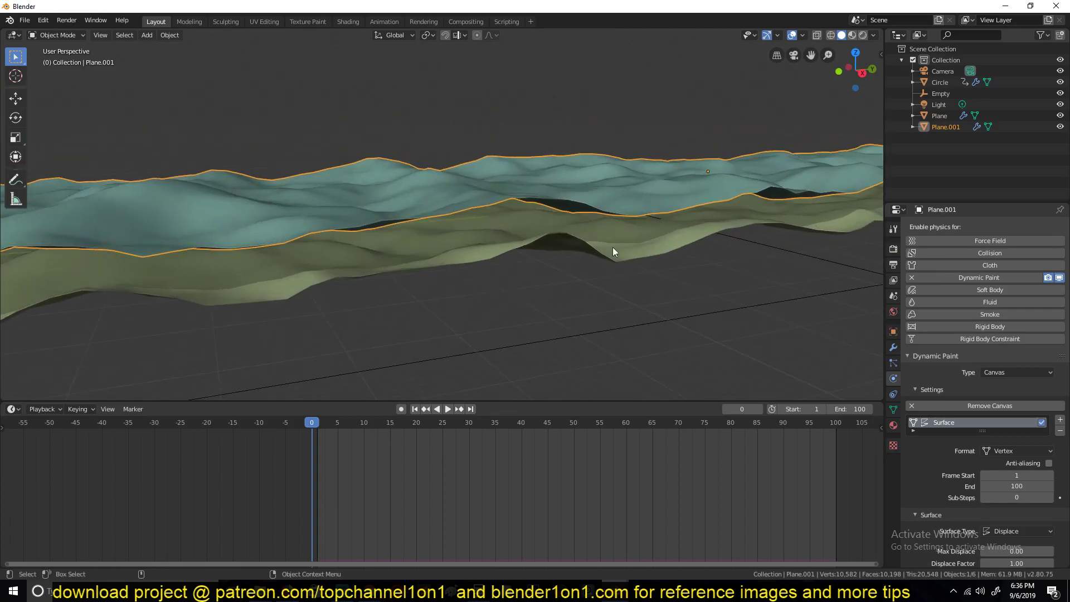
key(g)
key(z)
click(722, 213)
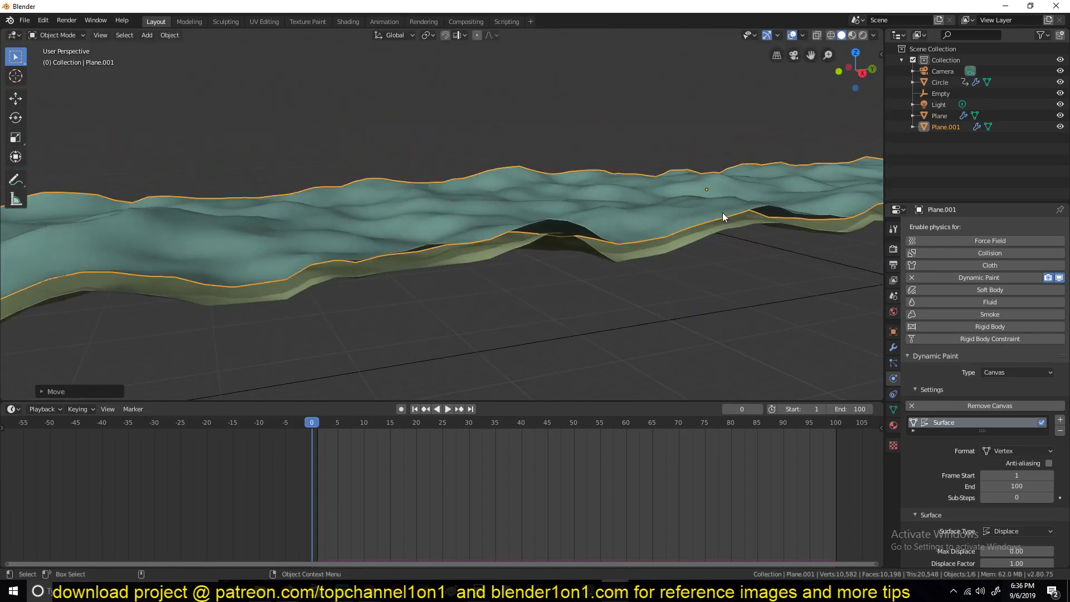
Step: Play the animation until the saucer lands on the plane at frame 69
scroll(722, 212, down, 4)
middle_drag(720, 220, 790, 166)
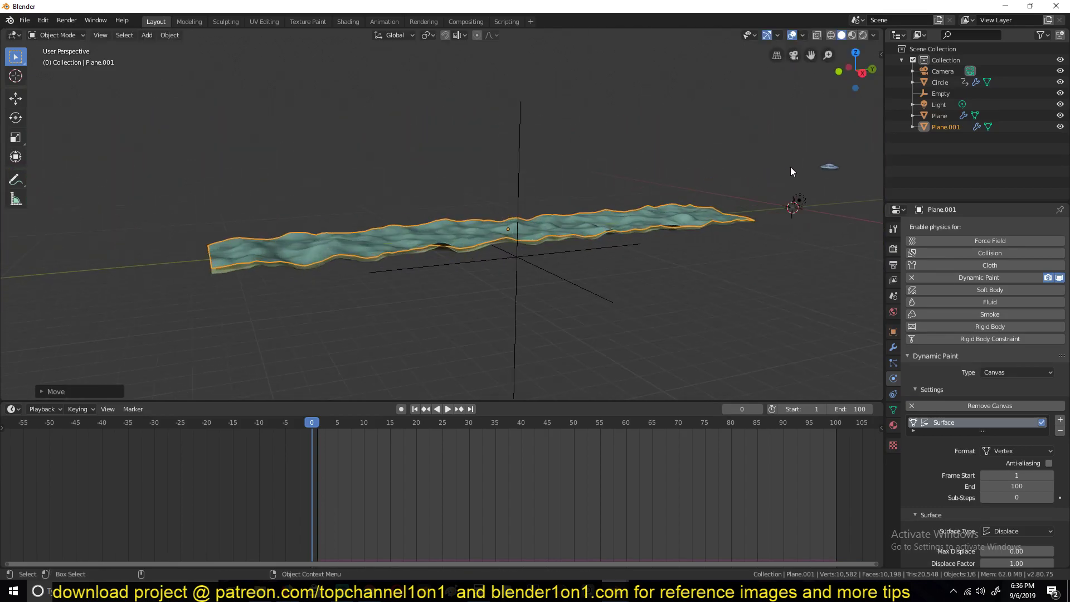
scroll(611, 236, up, 3)
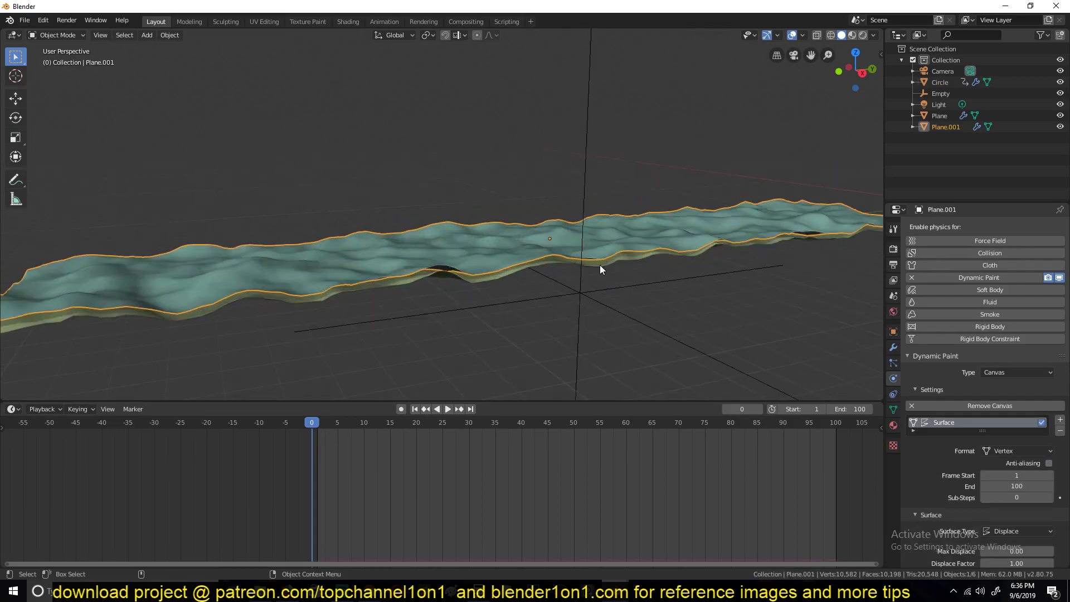
key(space)
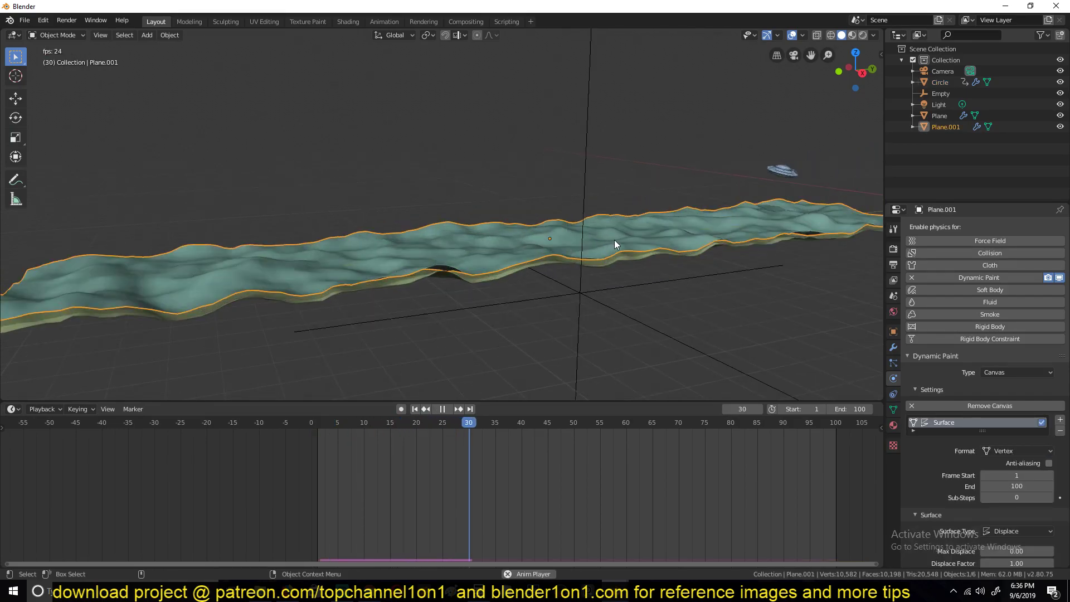
key(space)
middle_drag(614, 239, 601, 289)
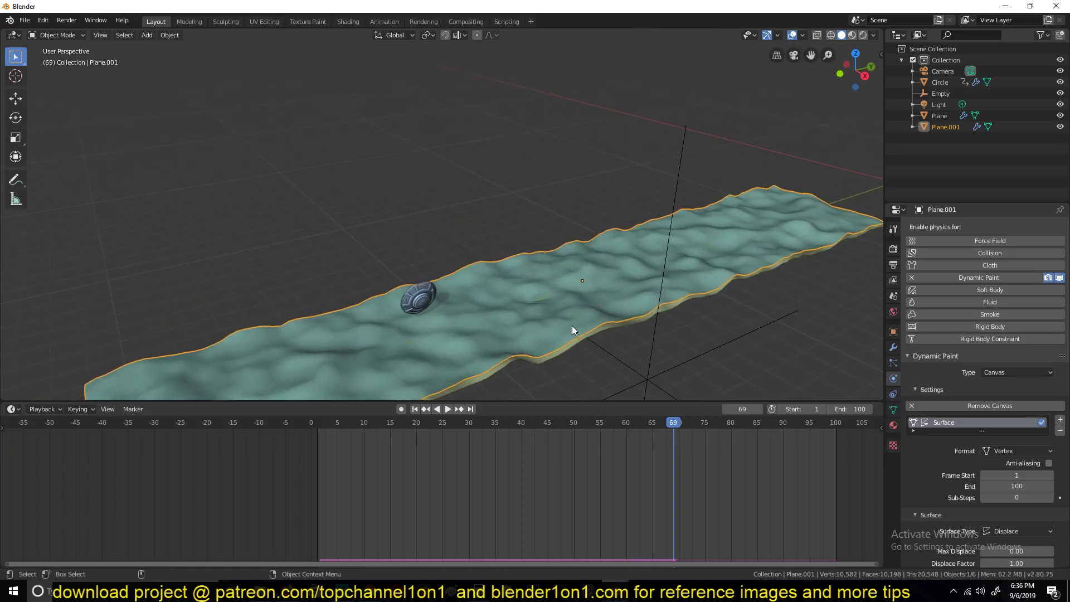
Step: Lower Plane.001's Displace modifier strength to 1.400 and preview the animation
click(893, 347)
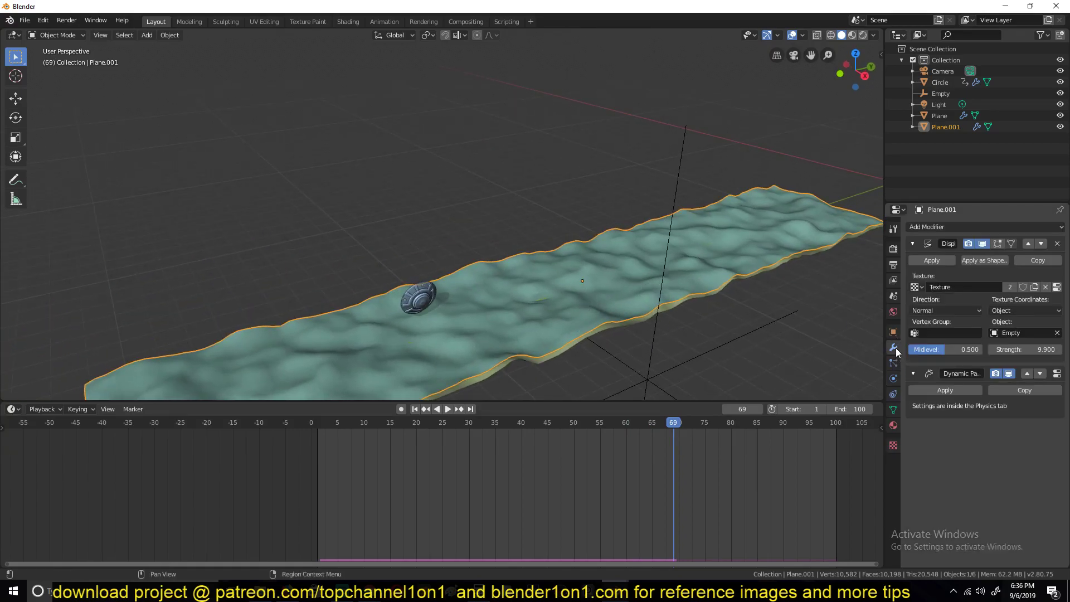
mouse_move(1040, 350)
mouse_down()
mouse_move(670, 313)
mouse_move(684, 237)
mouse_move(1042, 350)
mouse_up()
middle_drag(613, 223, 607, 185)
key(space)
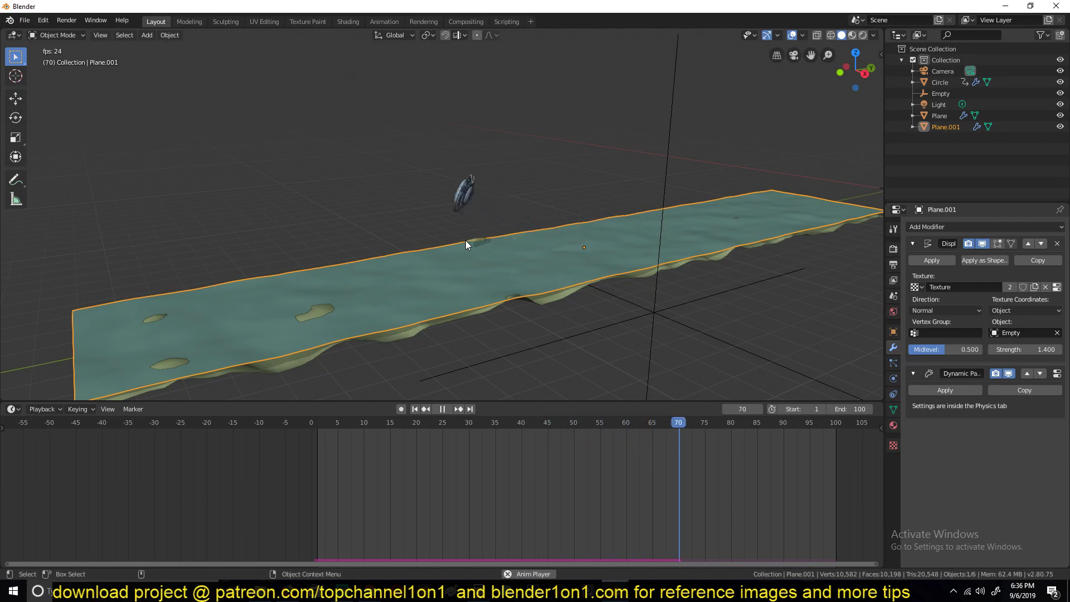
key(space)
Step: Reposition the canvas plane and replay from the start to see the dent by frame 97
key(g)
click(485, 259)
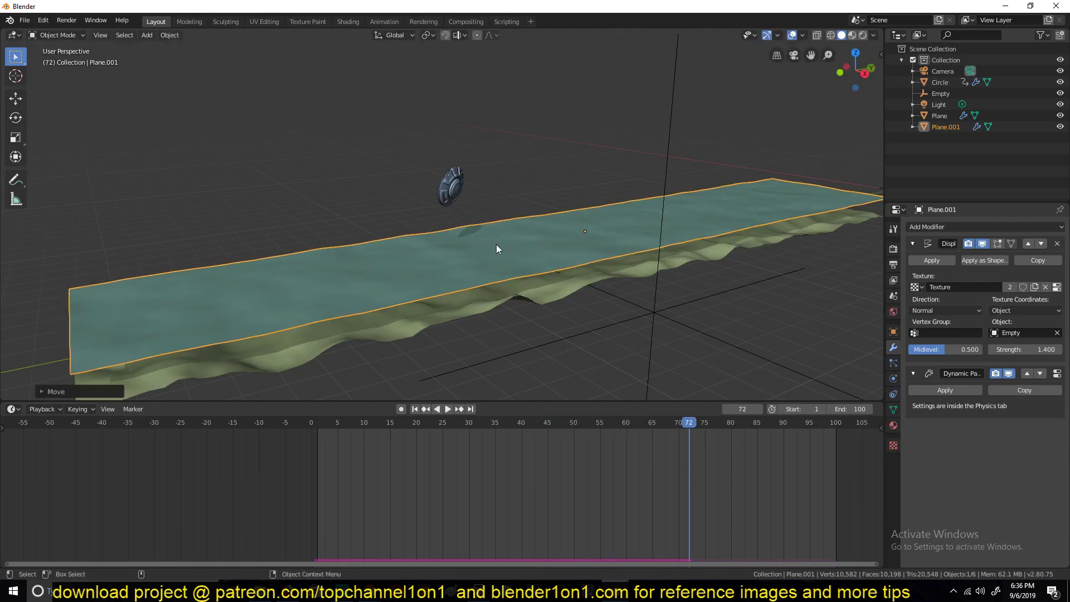
key(space)
key(shift+Left)
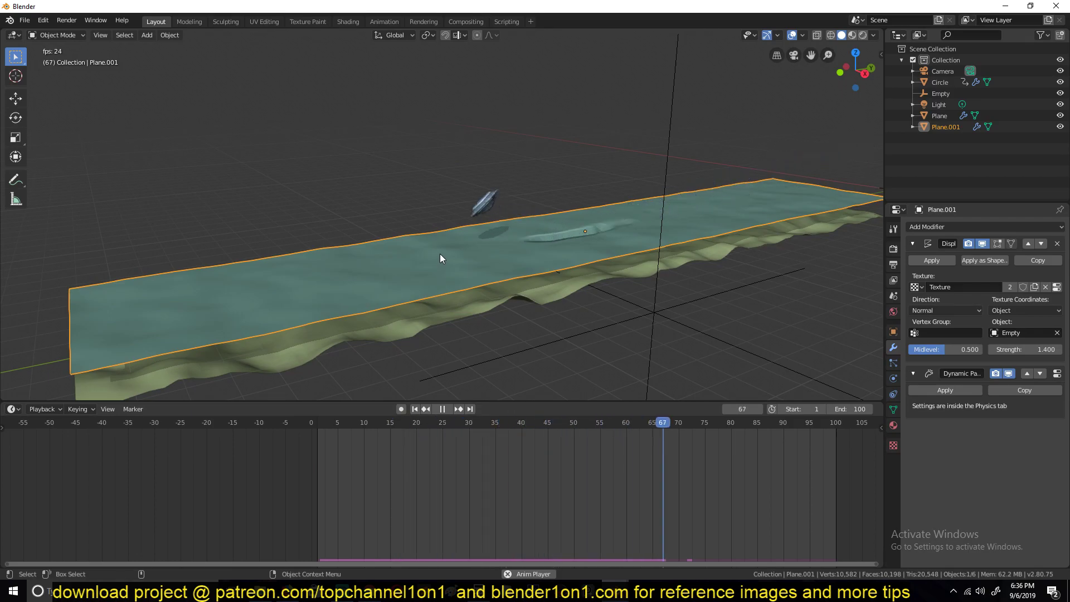
middle_drag(440, 253, 561, 294)
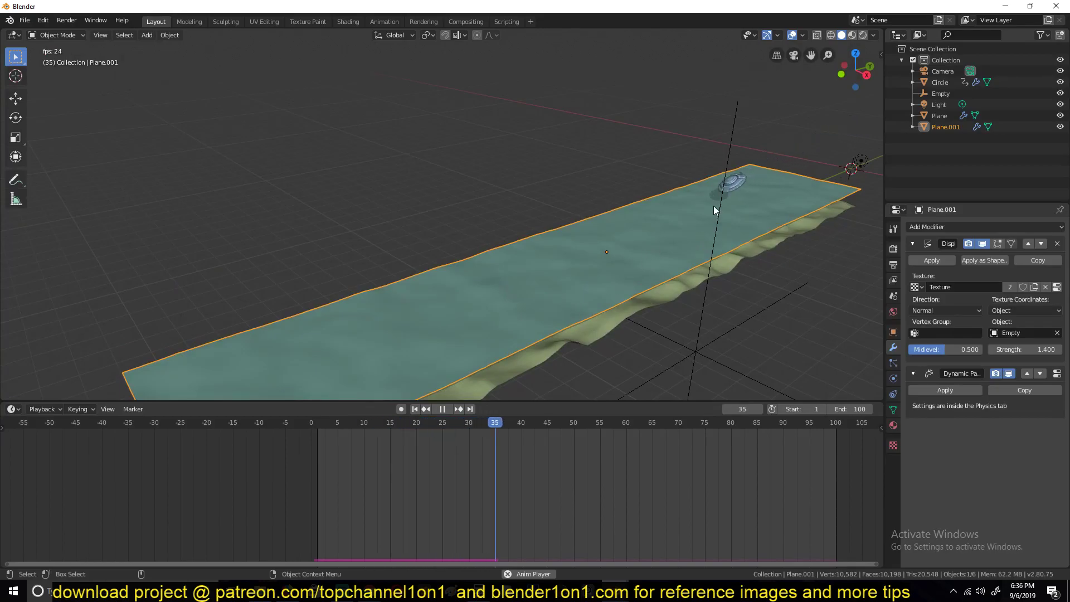
key(space)
middle_drag(552, 279, 573, 147)
key(space)
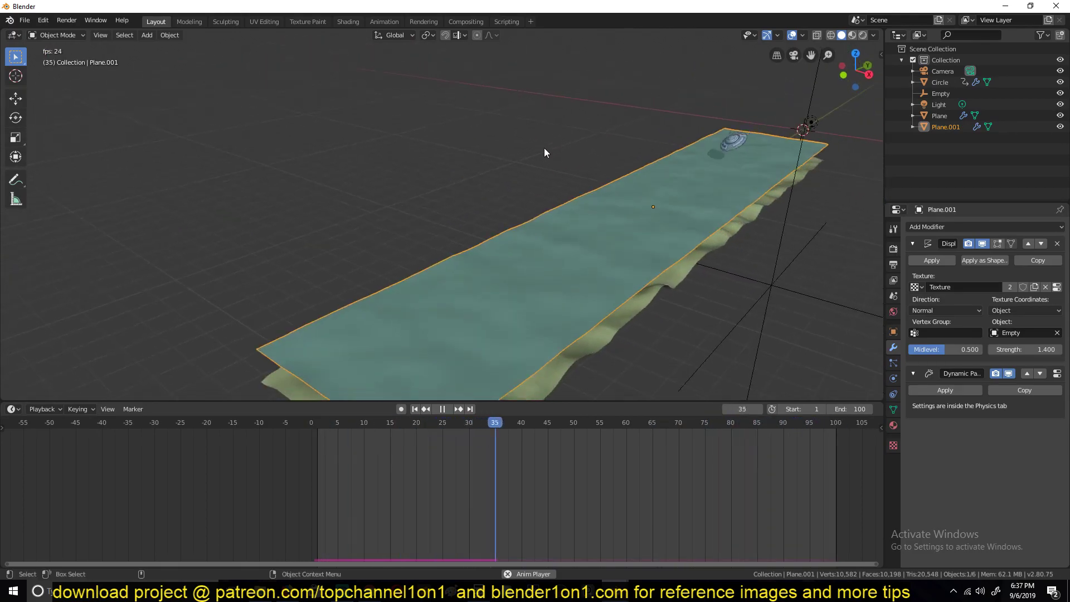
middle_drag(520, 125, 544, 136)
key(space)
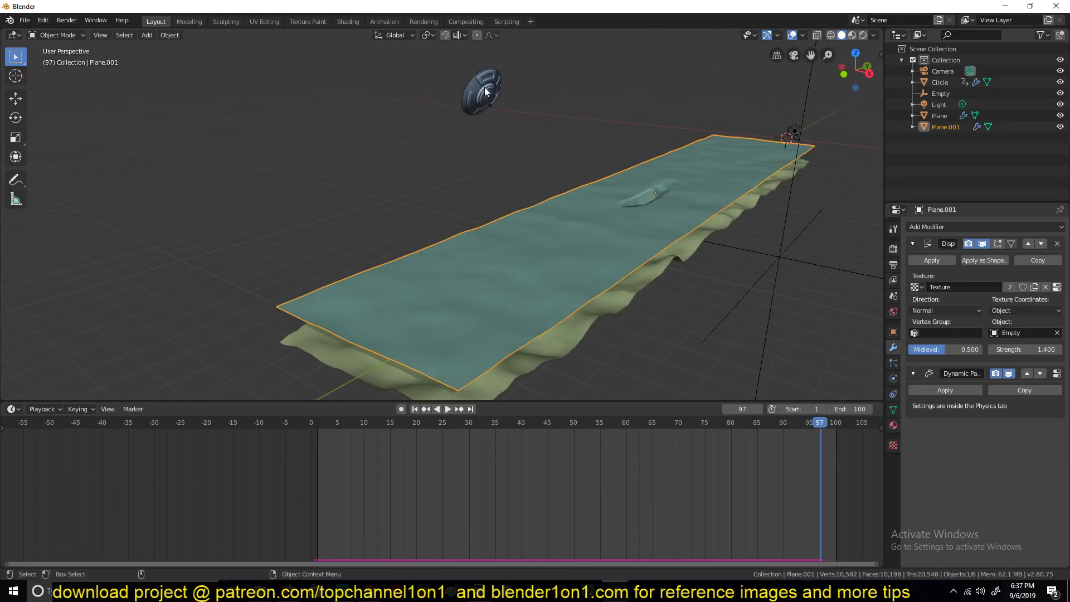
Step: Select the terrain Plane and set its Displace strength to 4.000
middle_drag(485, 91, 472, 88)
click(614, 257)
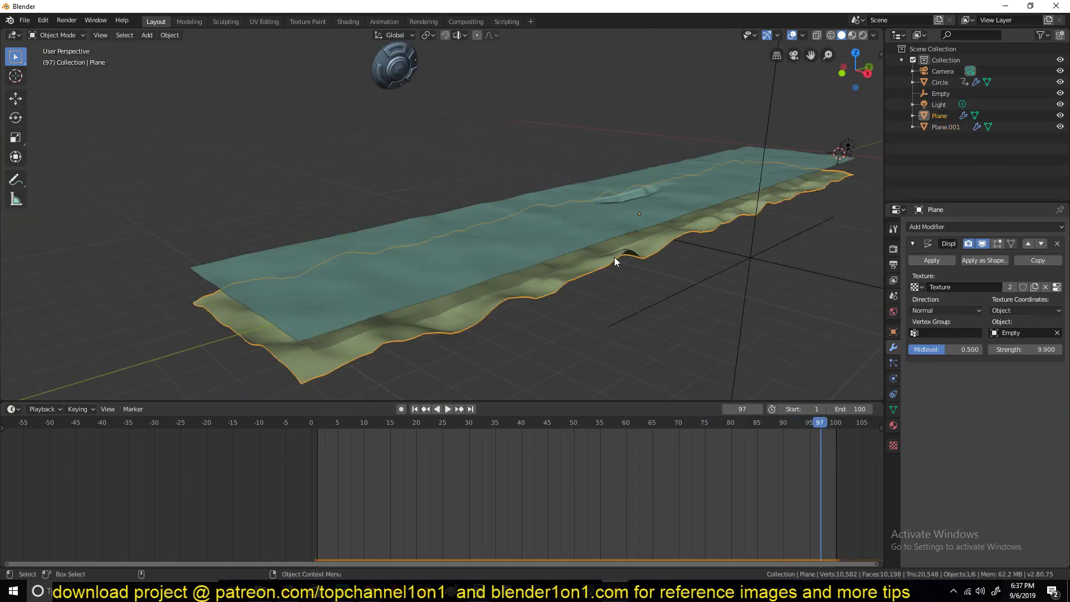
double_click(1019, 350)
text(9.9)
key(BackSpace)
key(BackSpace)
key(BackSpace)
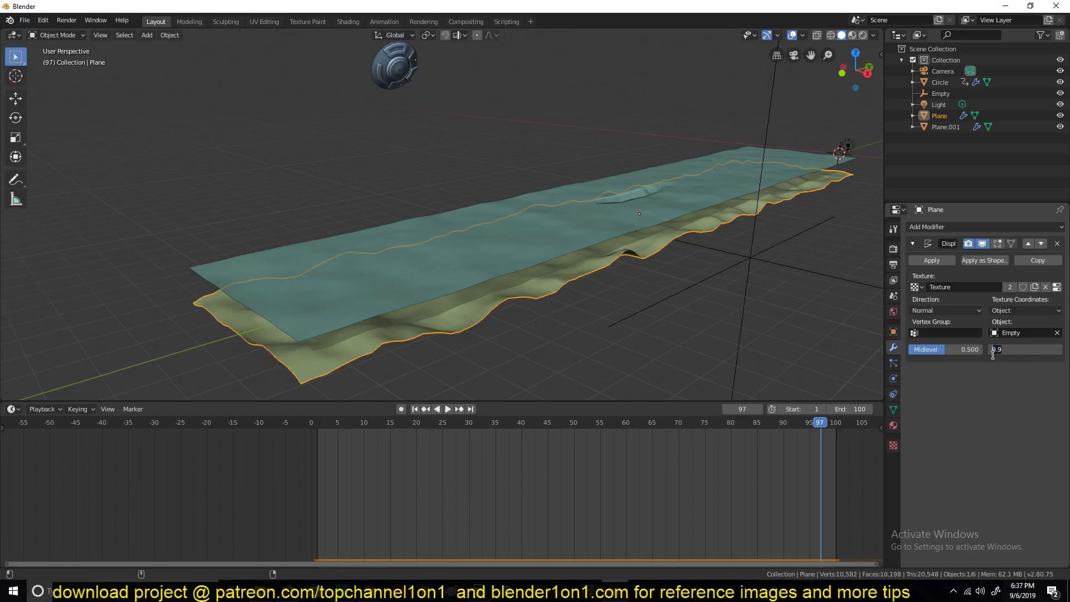
key(Escape)
mouse_move(1025, 349)
mouse_down()
mouse_move(998, 349)
mouse_move(1026, 350)
mouse_up()
Step: Raise the terrain along Z to sit just beneath the canvas layer
key(g)
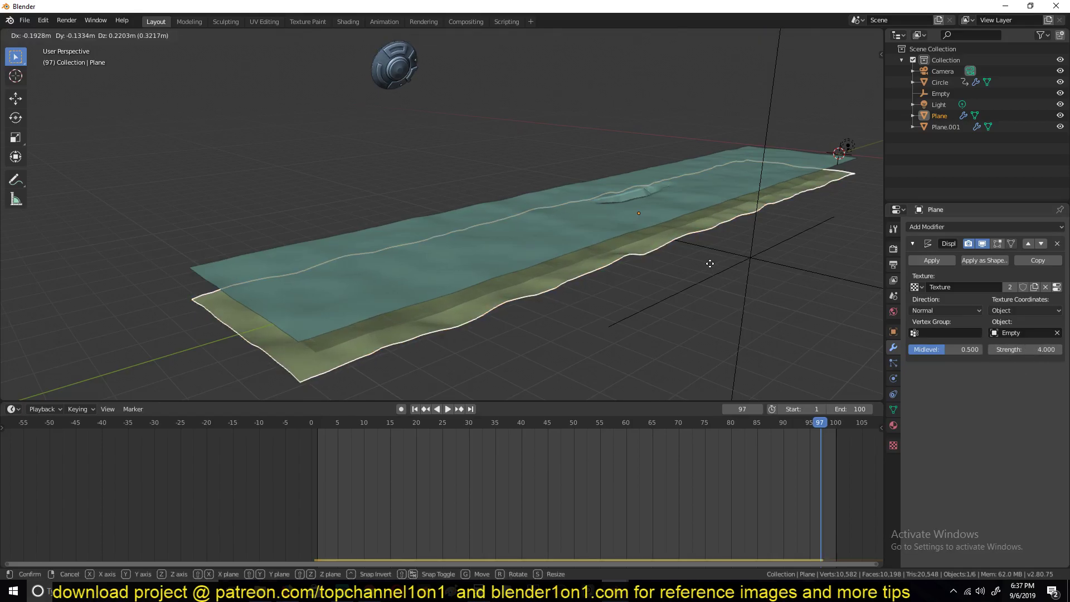
key(z)
click(712, 255)
middle_drag(704, 253, 407, 431)
Step: Play and scrub the timeline to check the impact, stopping at frame 98
key(space)
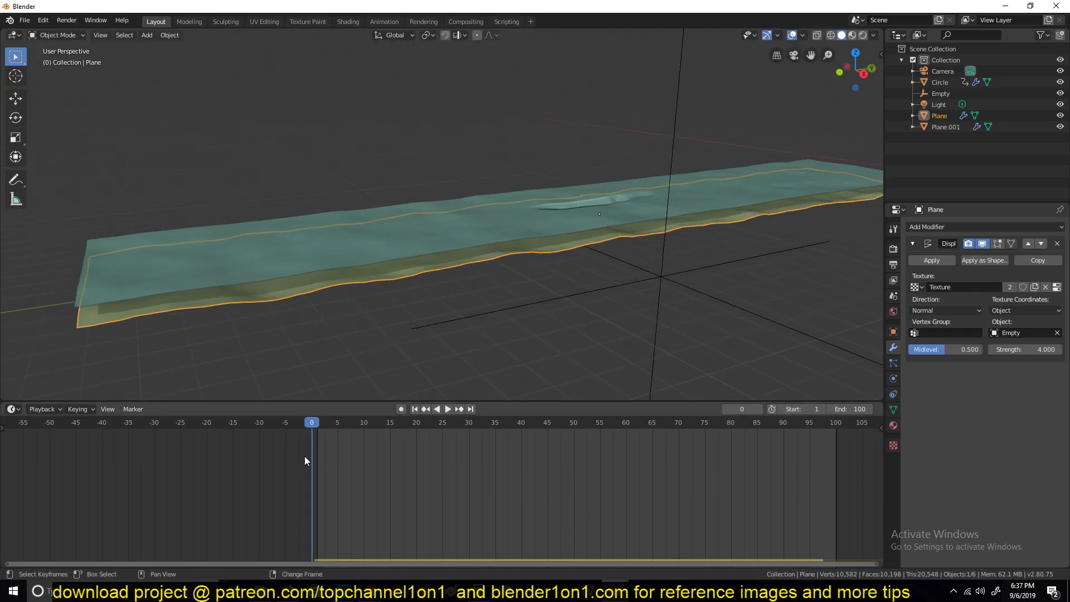
middle_drag(442, 257, 500, 226)
key(space)
key(space)
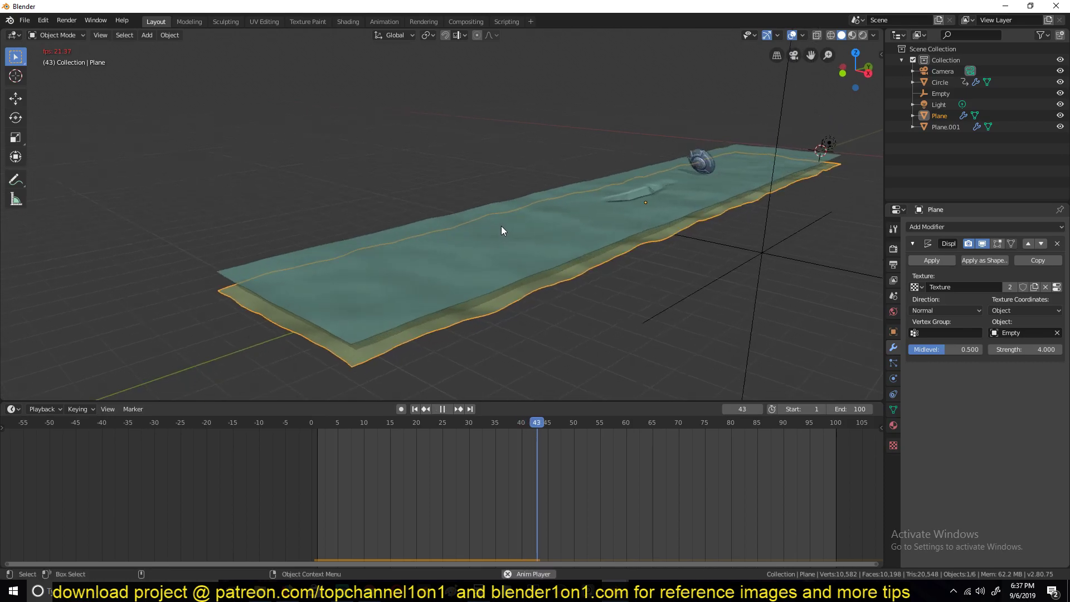
key(space)
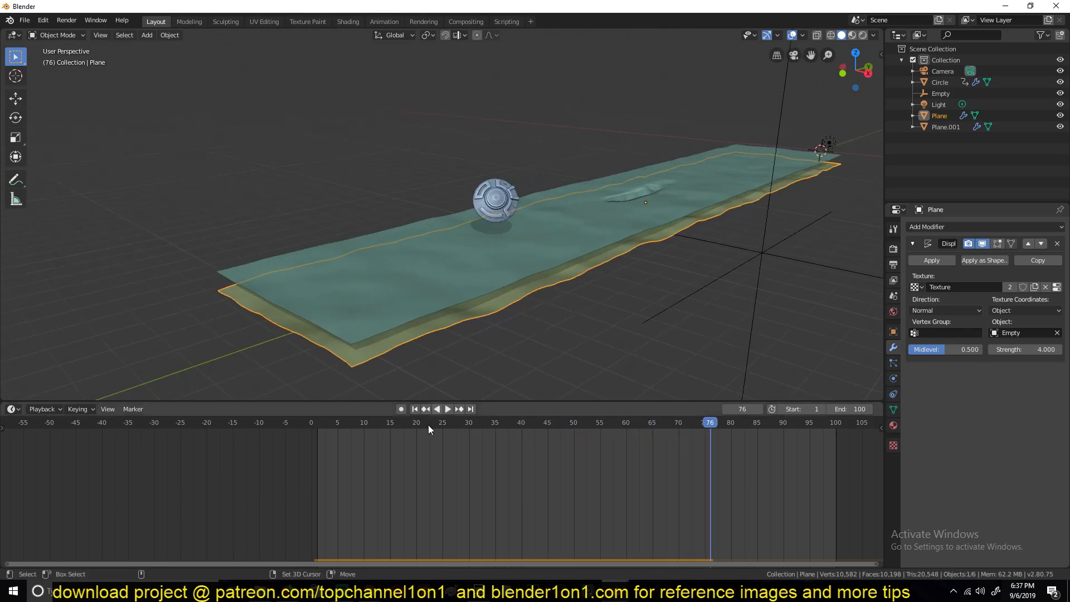
click(296, 481)
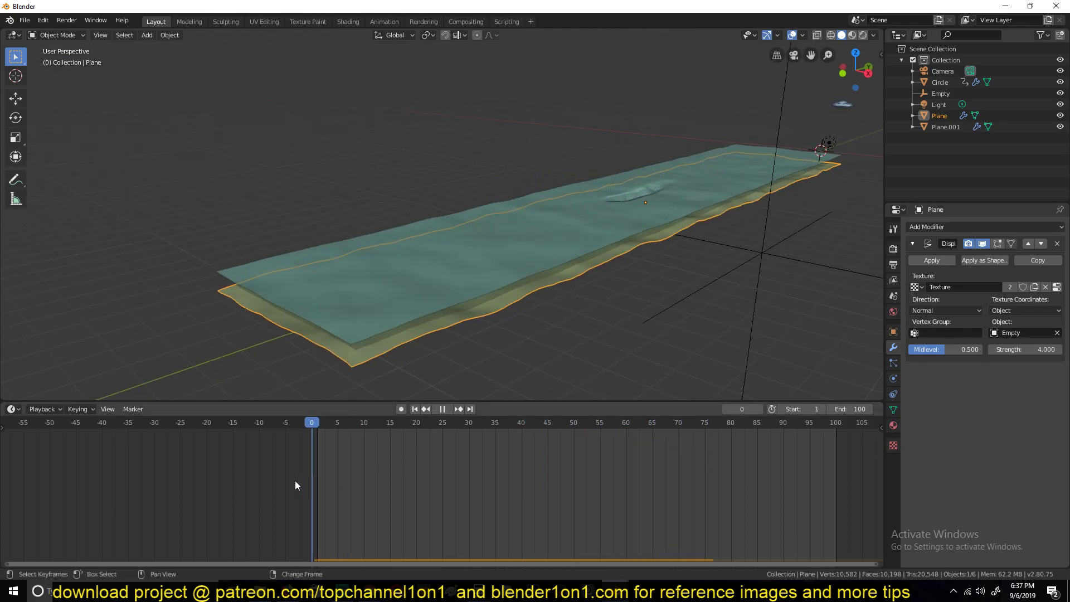
click(822, 458)
key(space)
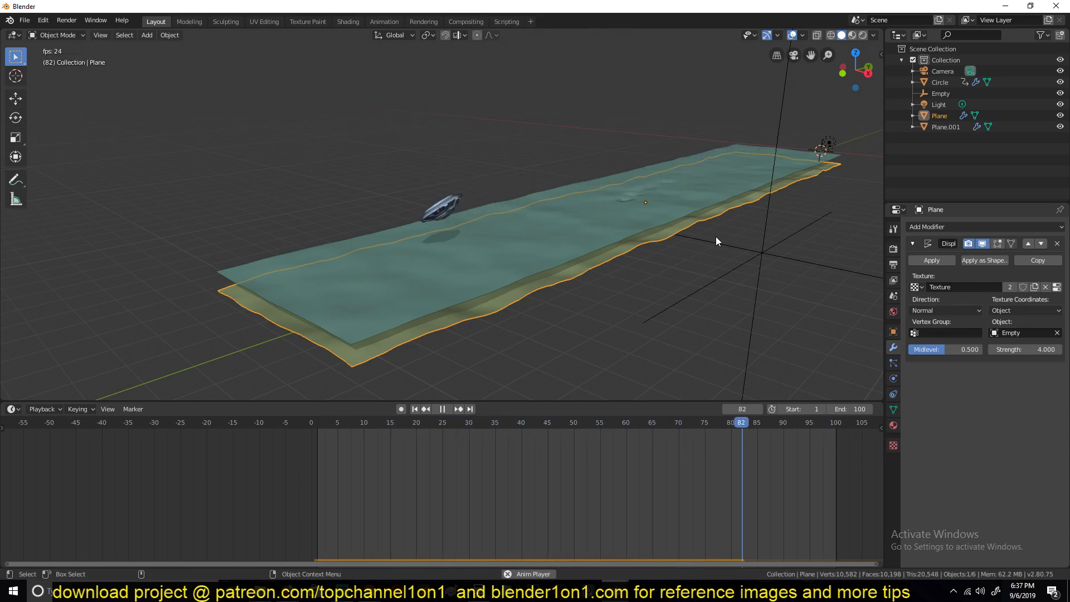
key(Escape)
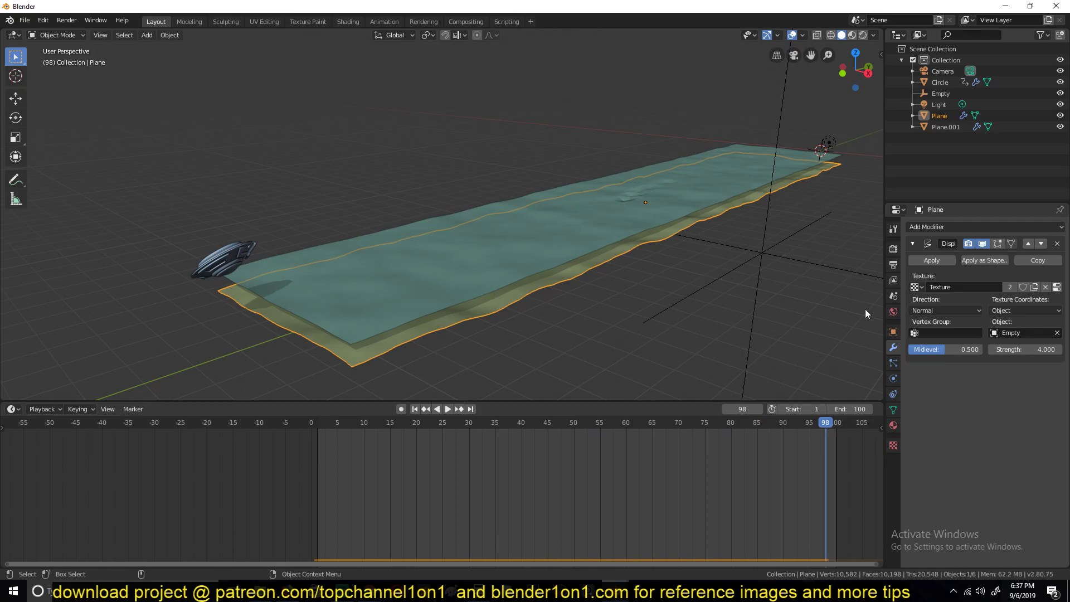